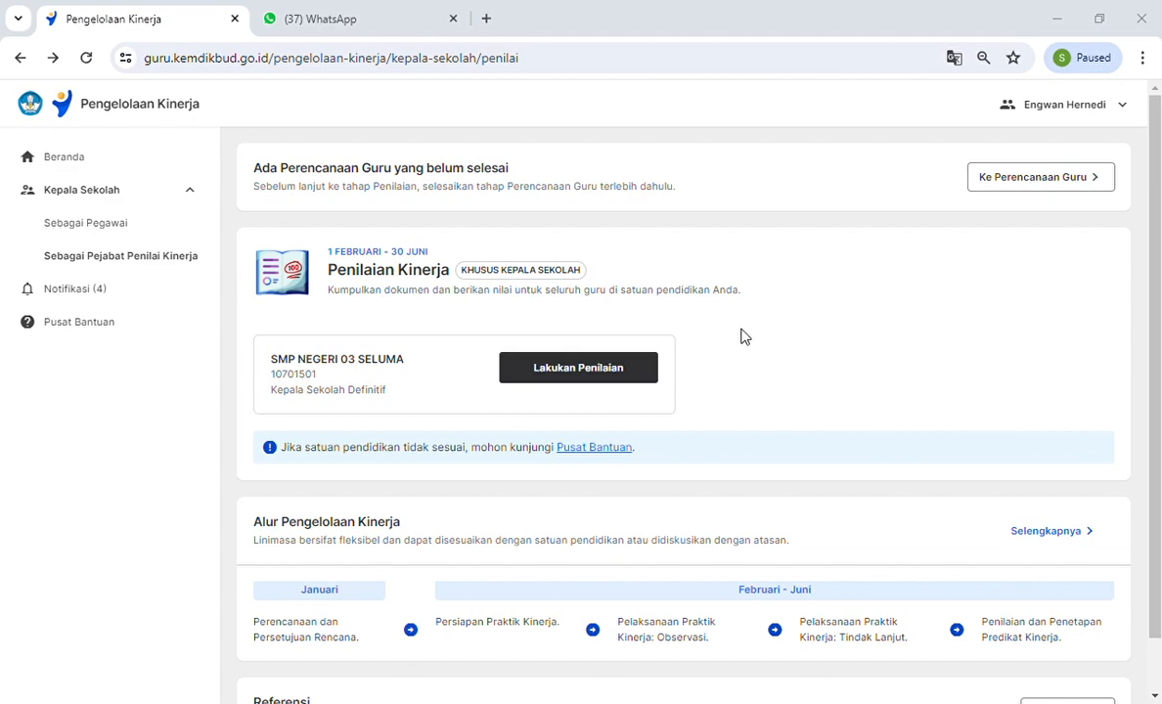
- Open the SMP Negeri 03 Seluma performance assessment in the Pejabat Penilai Kinerja role and go to its teacher assessment list
left_click(144, 260)
left_click(576, 381)
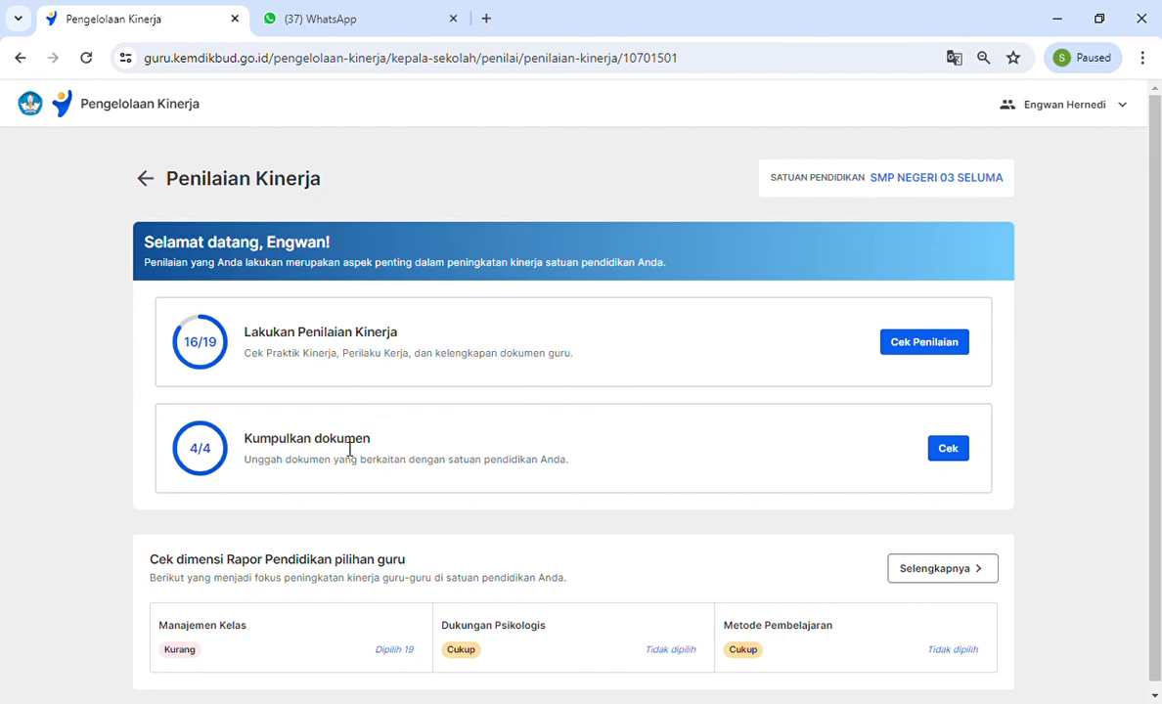
left_click_drag(244, 438, 371, 442)
left_click(735, 457)
left_click_drag(443, 334, 252, 331)
left_click(491, 342)
left_click(928, 360)
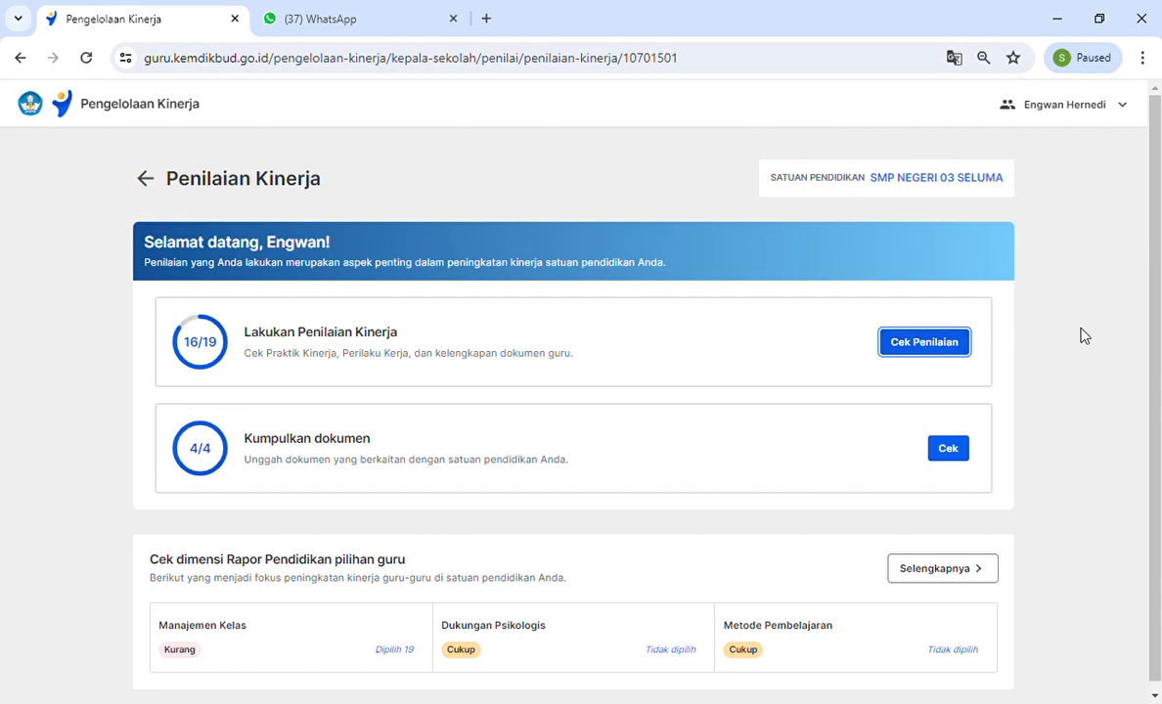
left_click(933, 357)
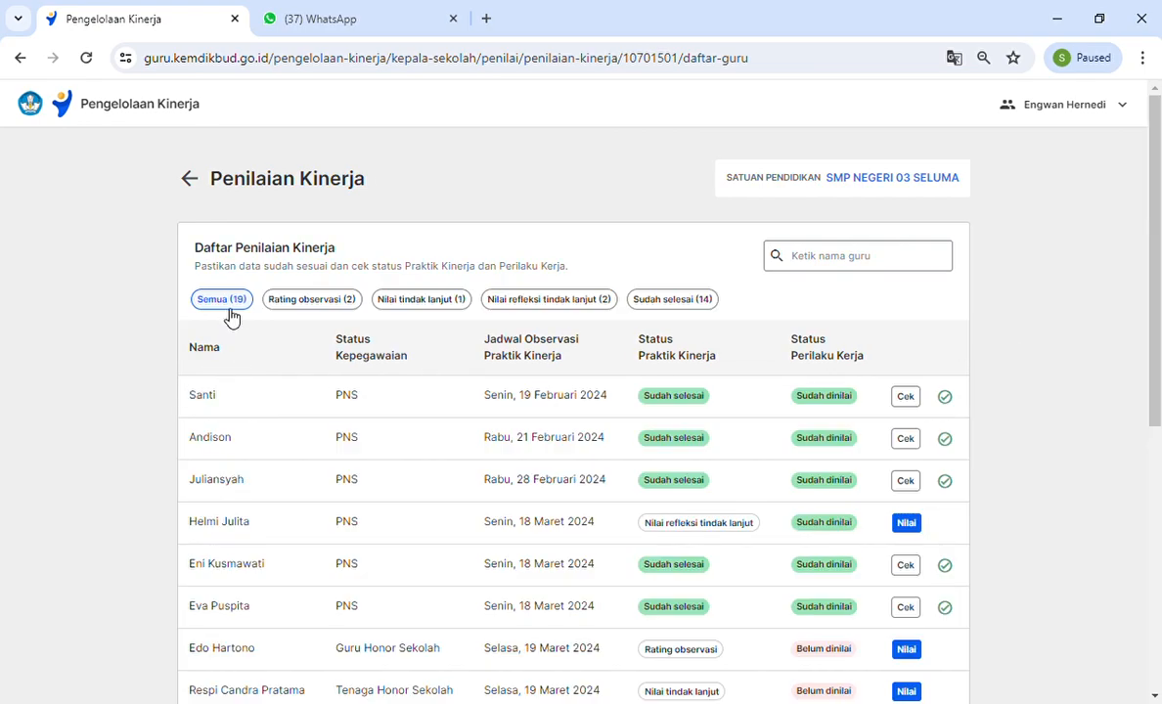
- Review the teachers in each status group: Rating observasi, Nilai tindak lanjut, Nilai refleksi tindak lanjut and Sudah selesai
left_click(313, 304)
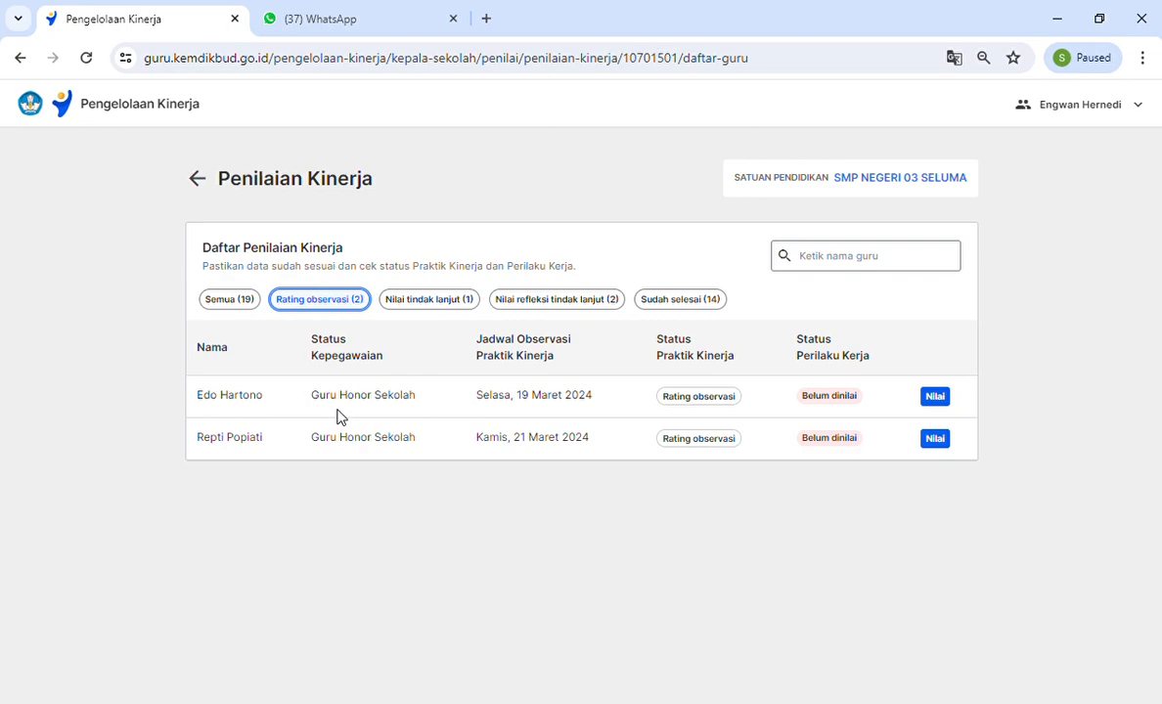
left_click(414, 303)
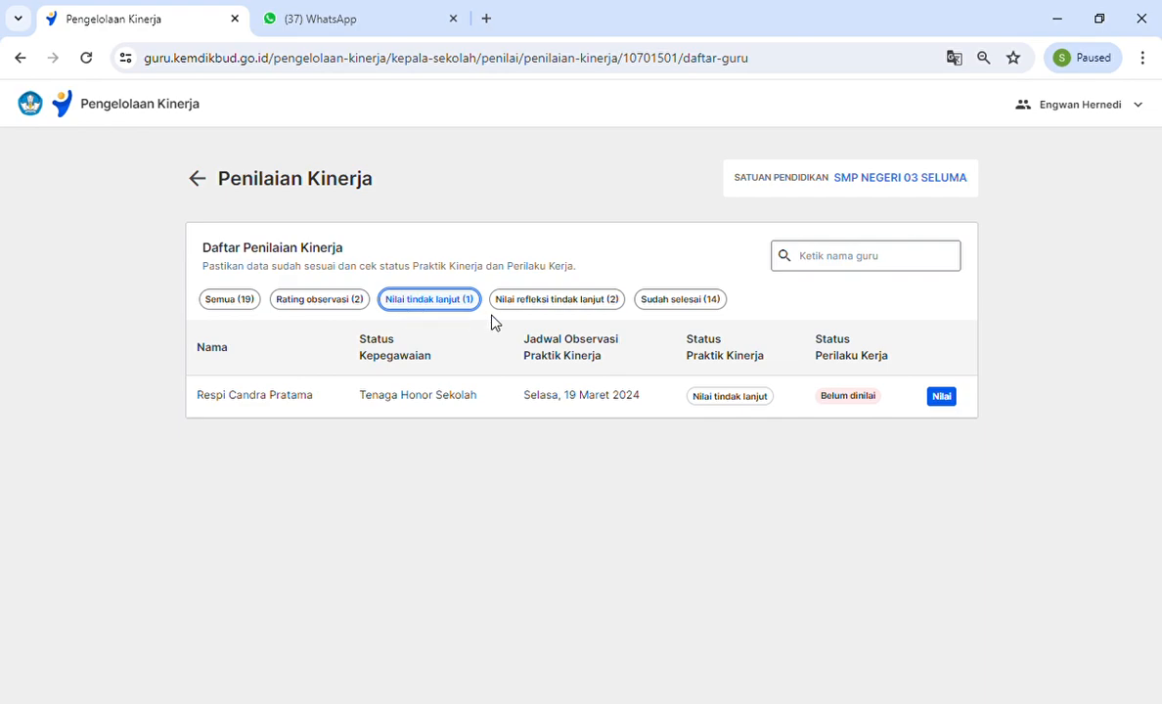
left_click(553, 309)
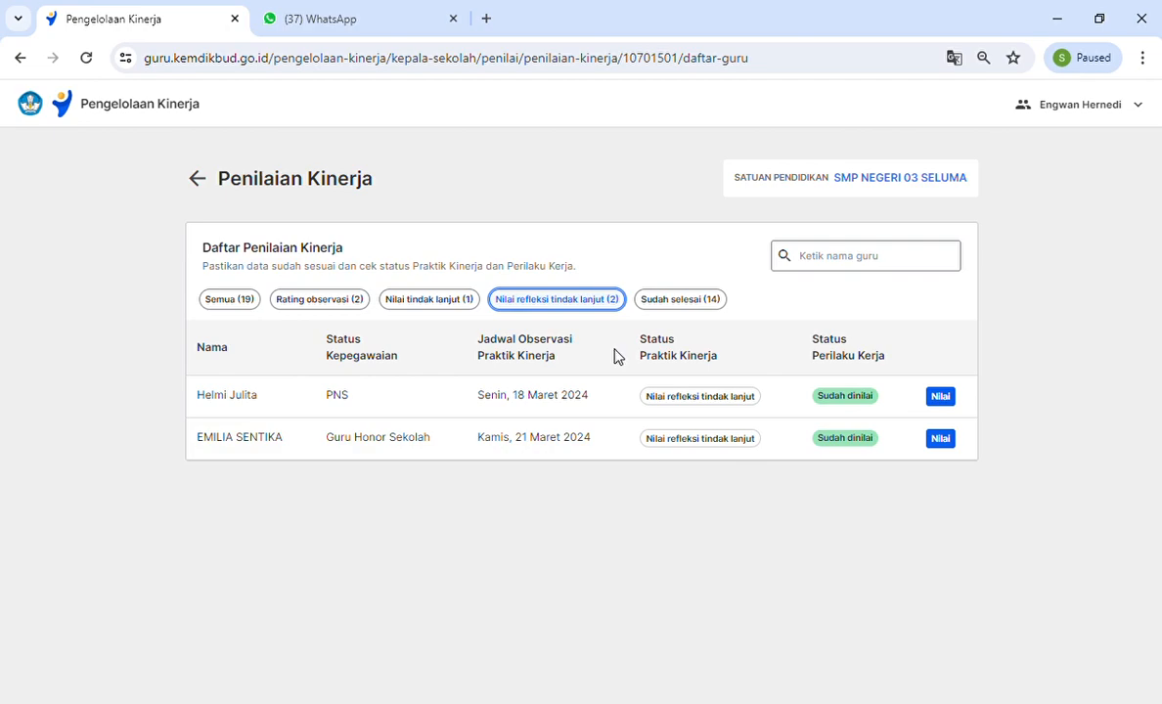
left_click(683, 300)
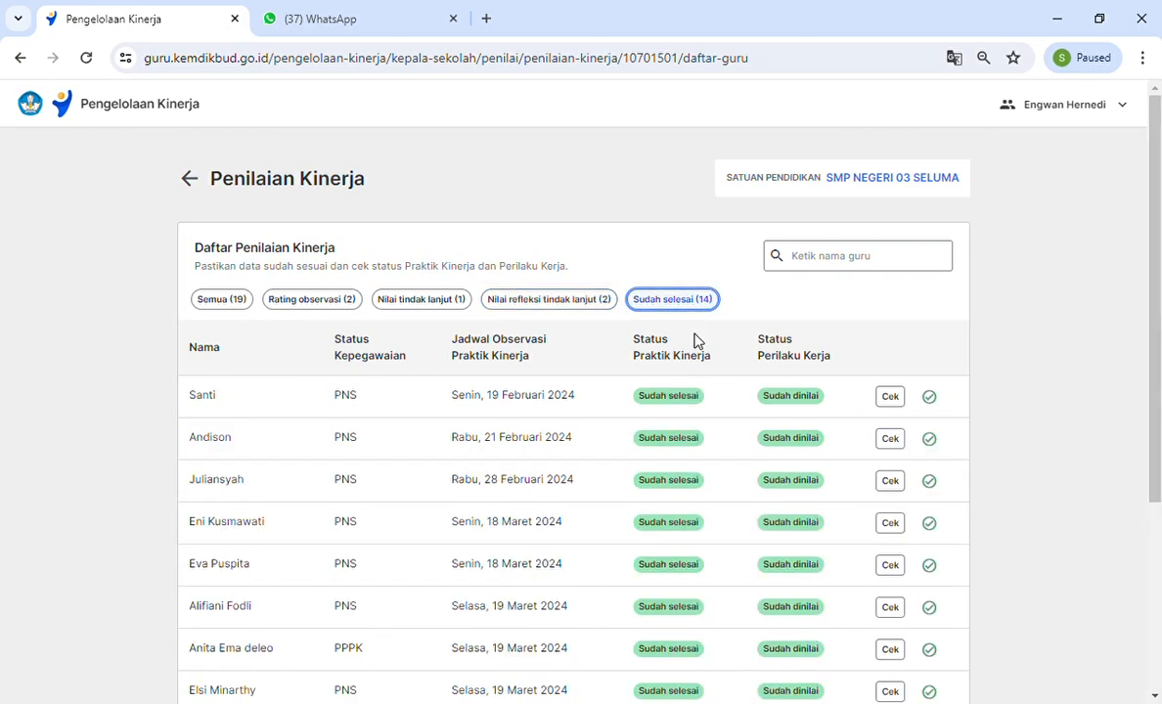
scroll(695, 337, "down", 3)
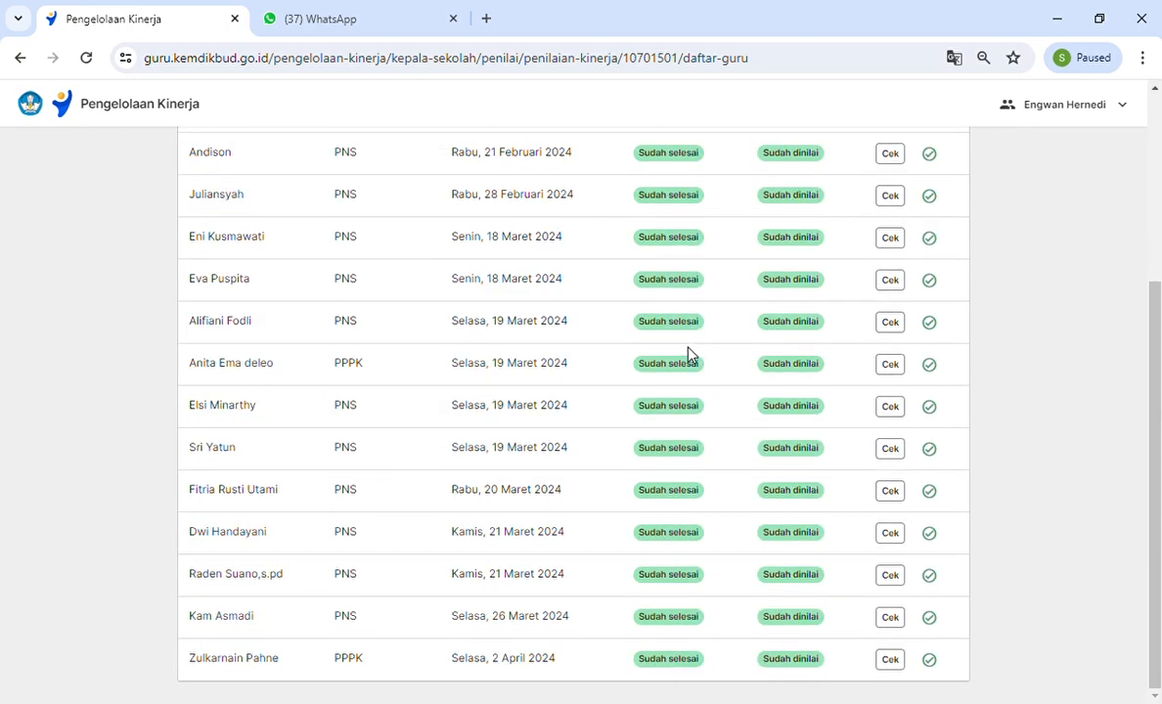
scroll(690, 356, "up", 3)
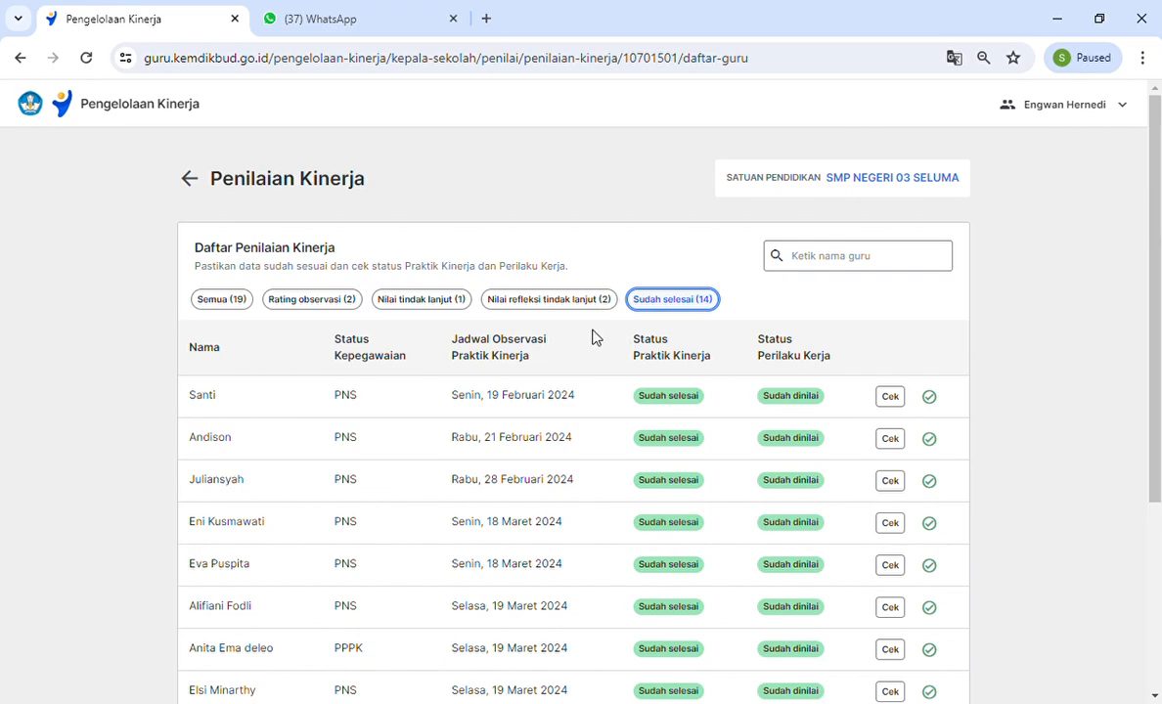
- Filter the teacher list by Nilai refleksi tindak lanjut and open the assessment of the PNS teacher
left_click(567, 299)
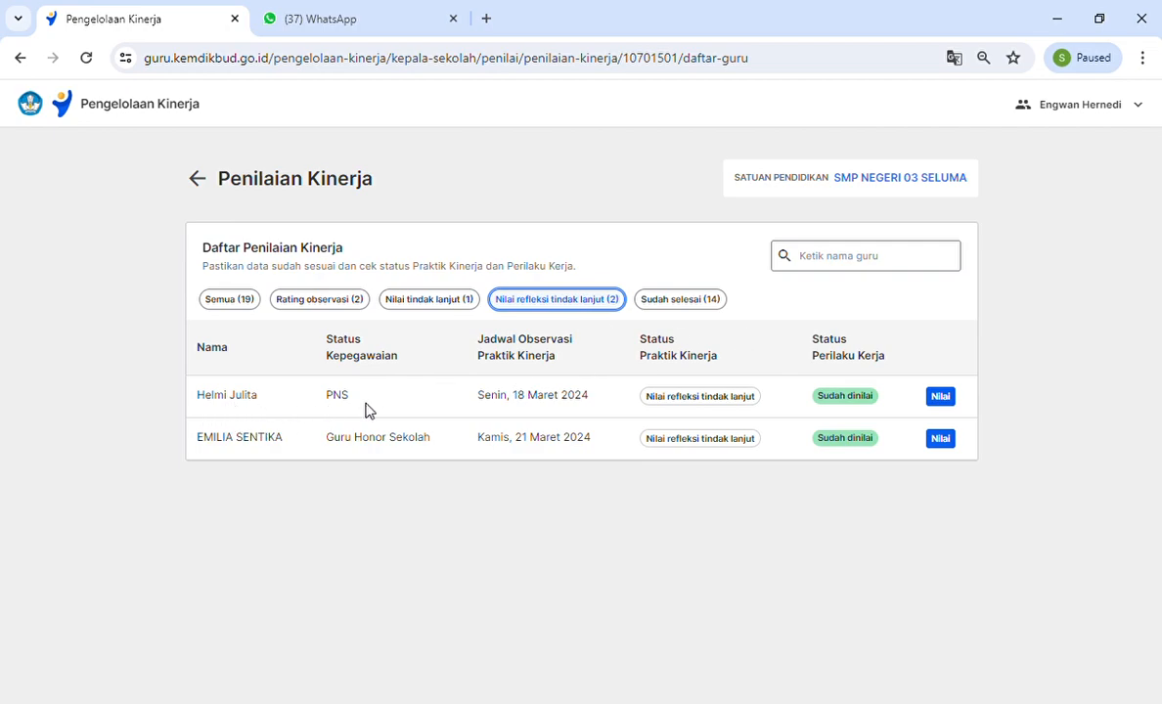
left_click_drag(234, 397, 188, 394)
left_click(1040, 463)
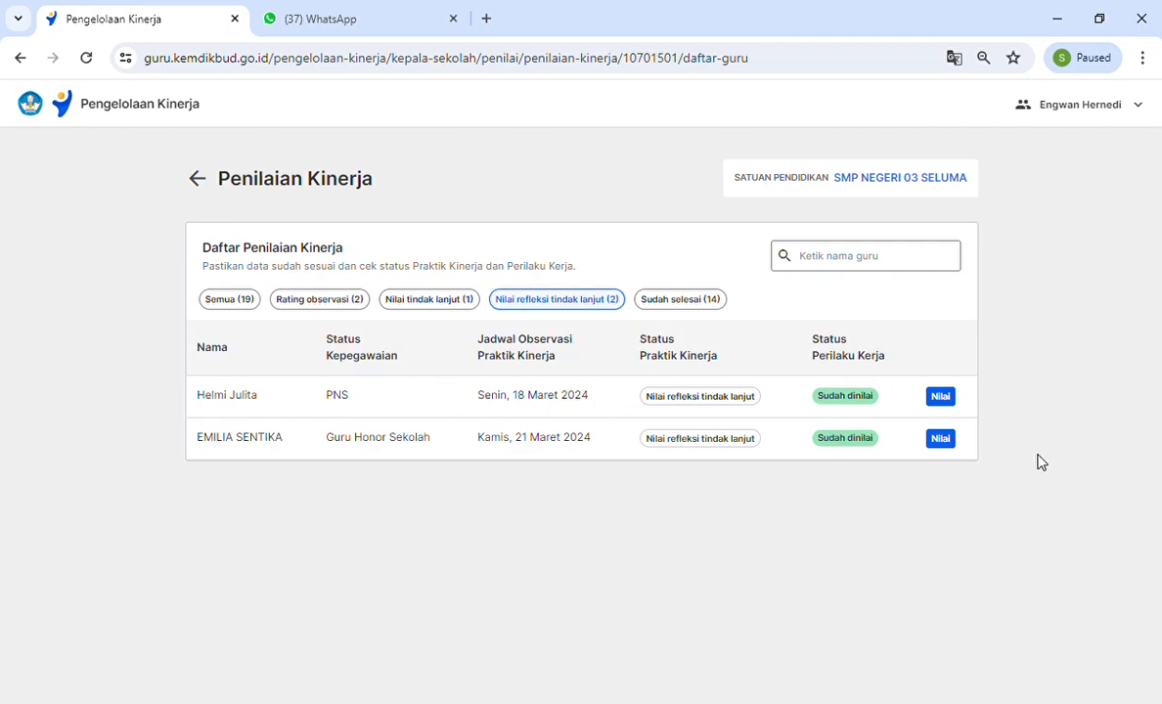
left_click(944, 400)
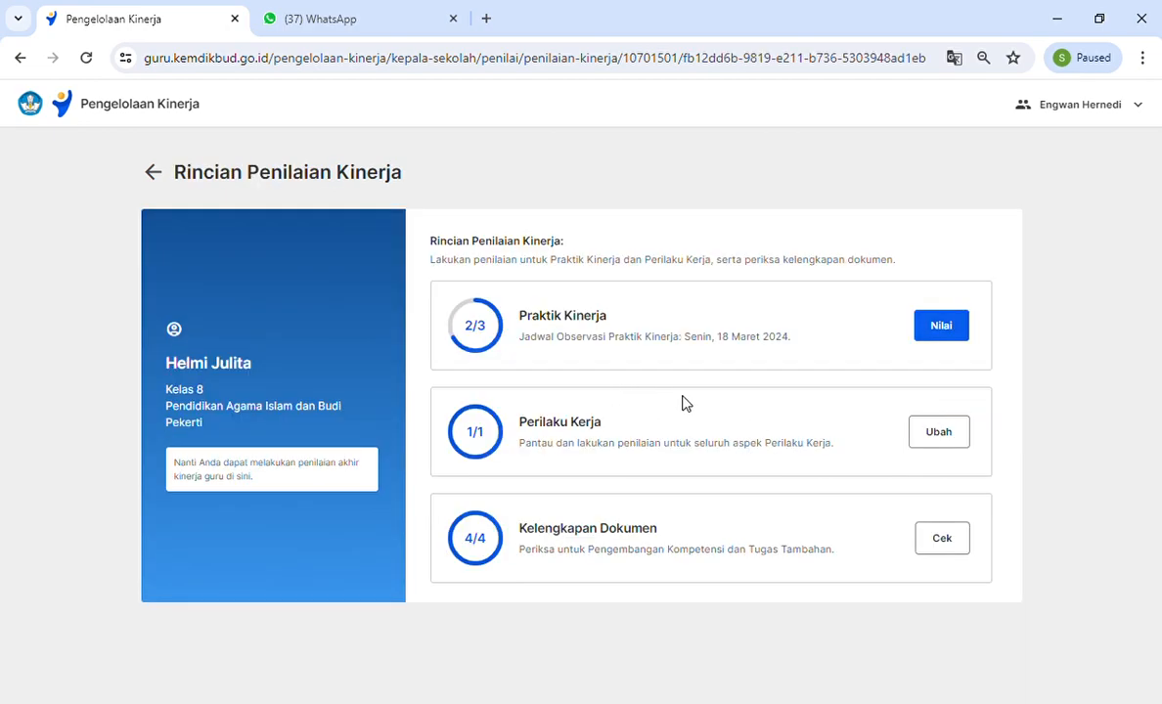
- Check the Perilaku Kerja and Kelengkapan Dokumen sections, and open the teacher's Praktik Kinerja assessment
left_click_drag(605, 423, 512, 424)
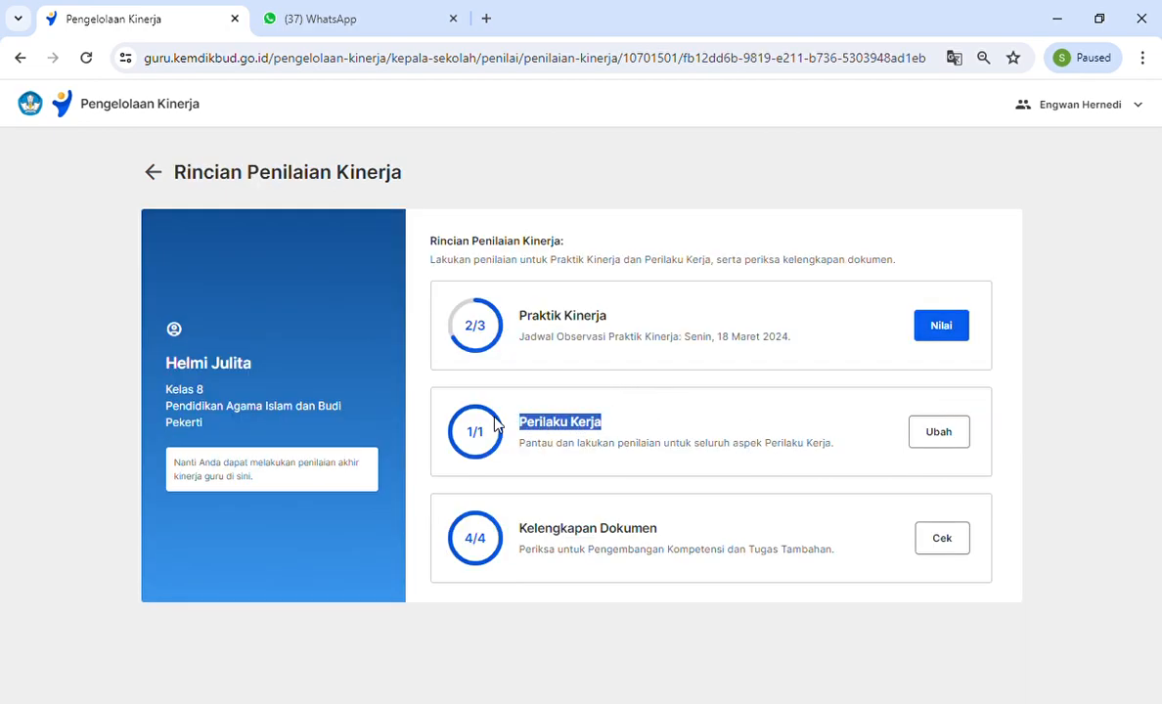
left_click(663, 484)
left_click_drag(690, 540, 507, 540)
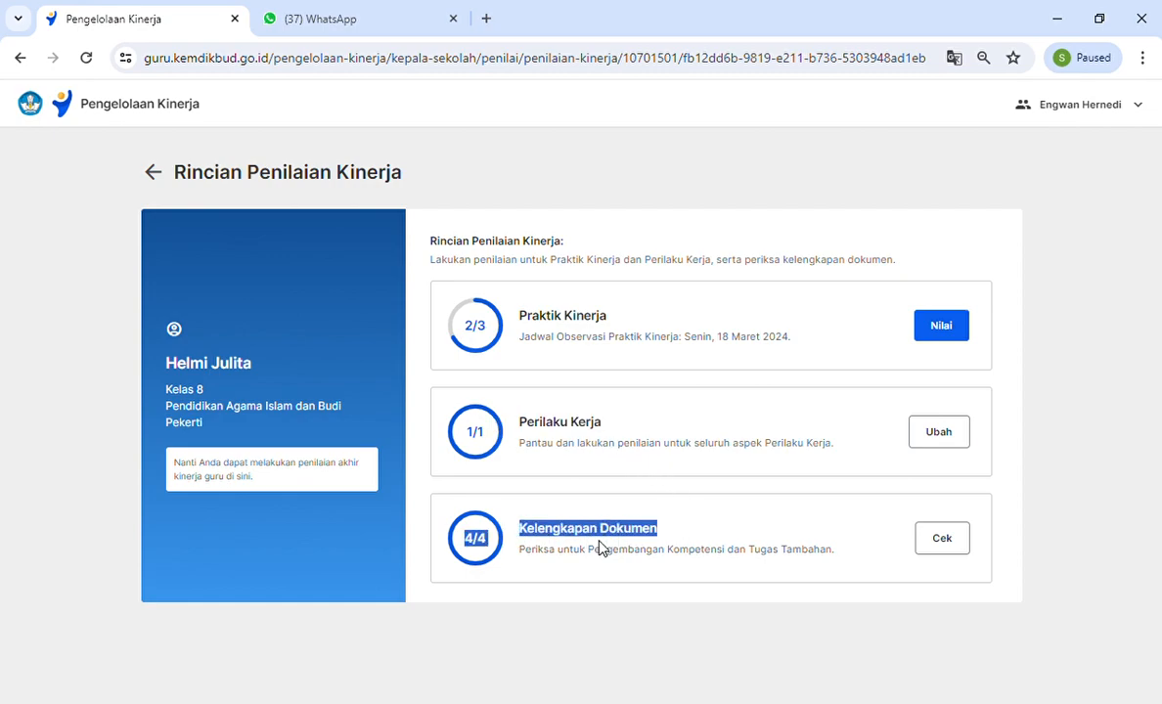
left_click(974, 586)
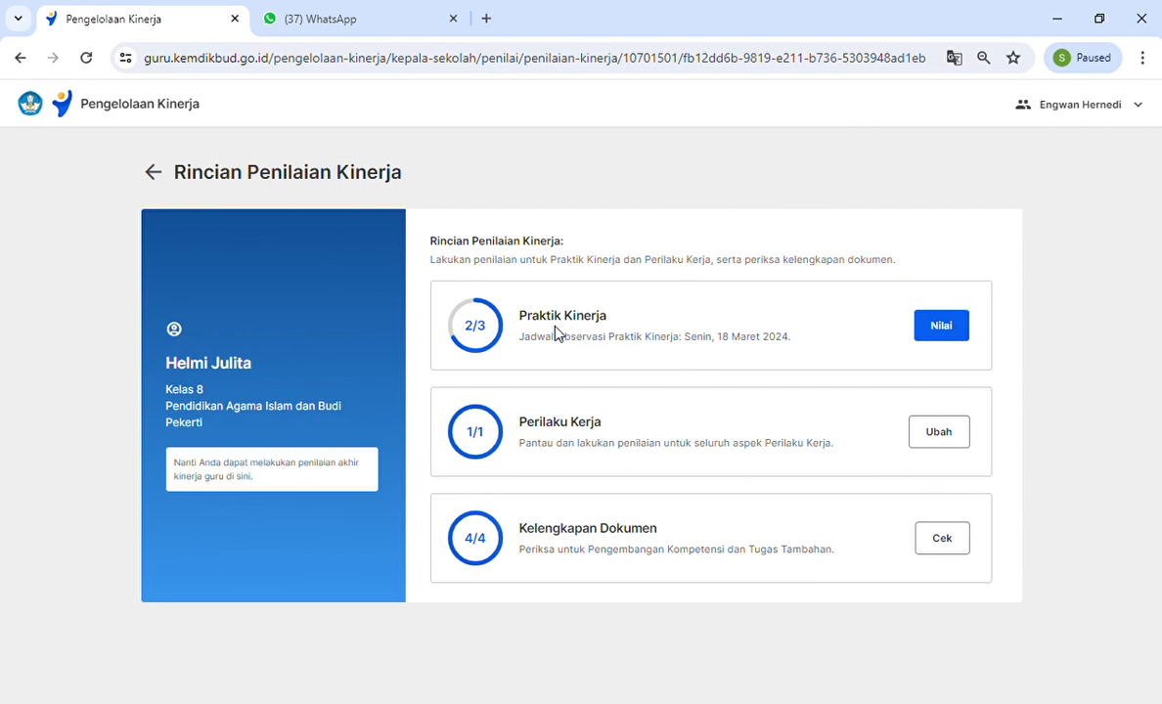
left_click(943, 329)
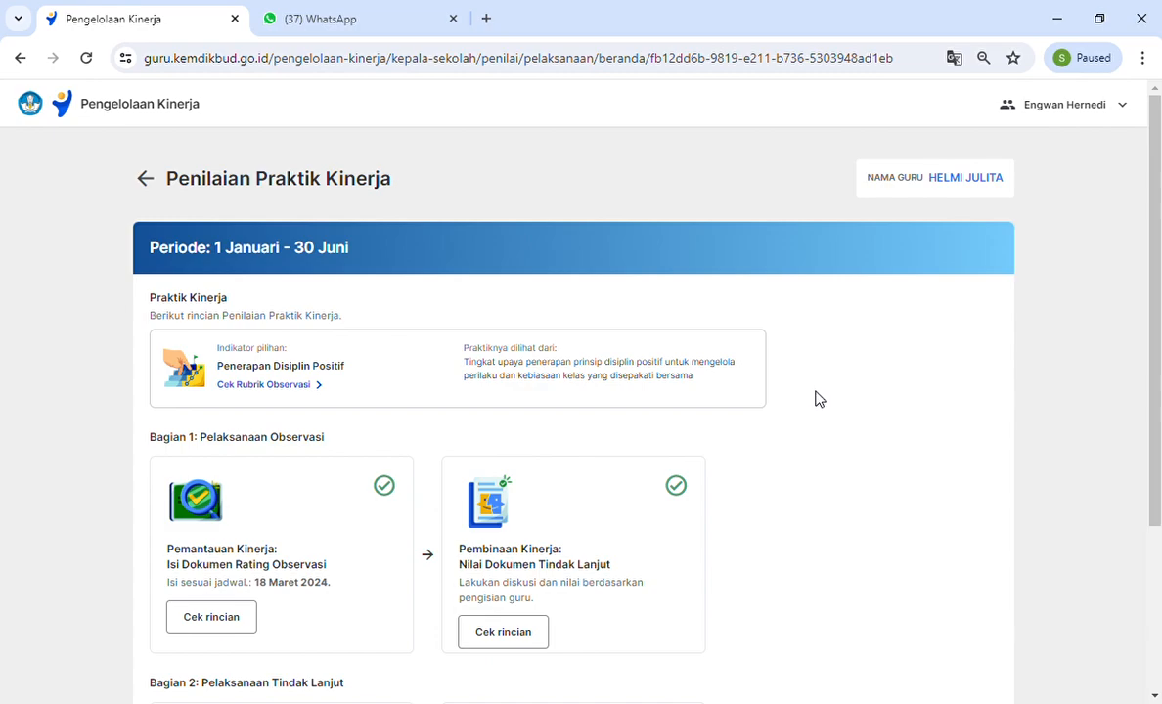
- Review the observation and follow-up stages, and continue to Nilai Dokumen Refleksi Tindak Lanjut in Bagian 2
scroll(817, 399, "down", 3)
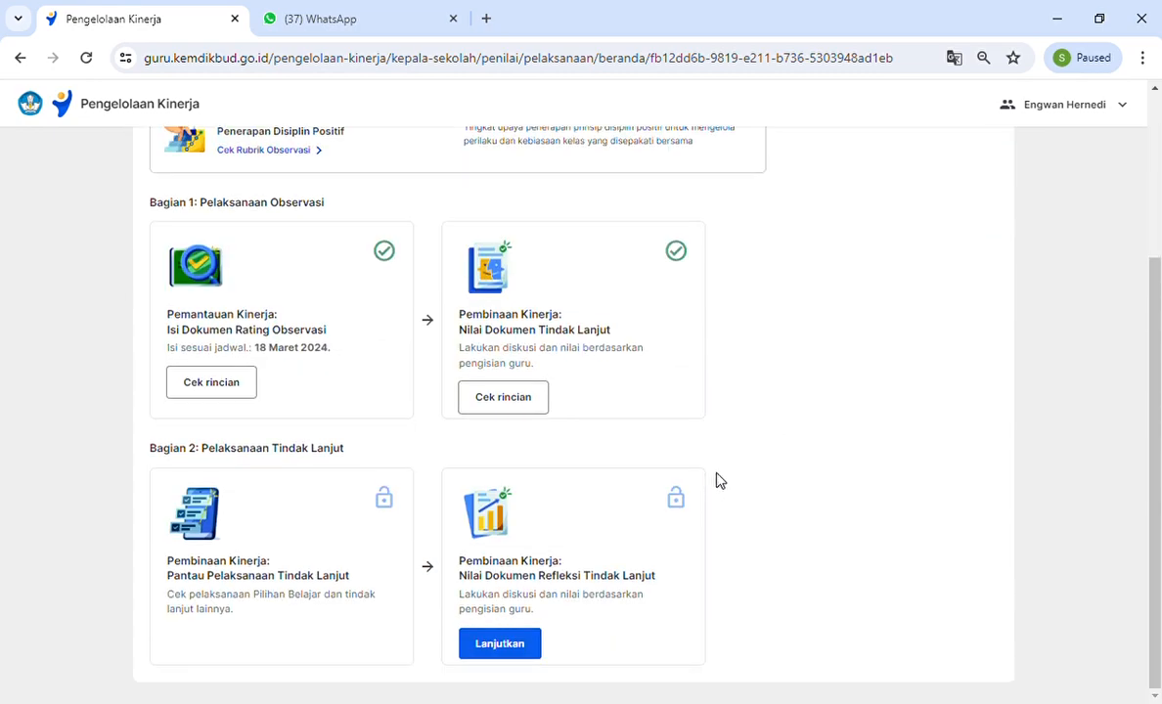
left_click_drag(445, 579, 665, 584)
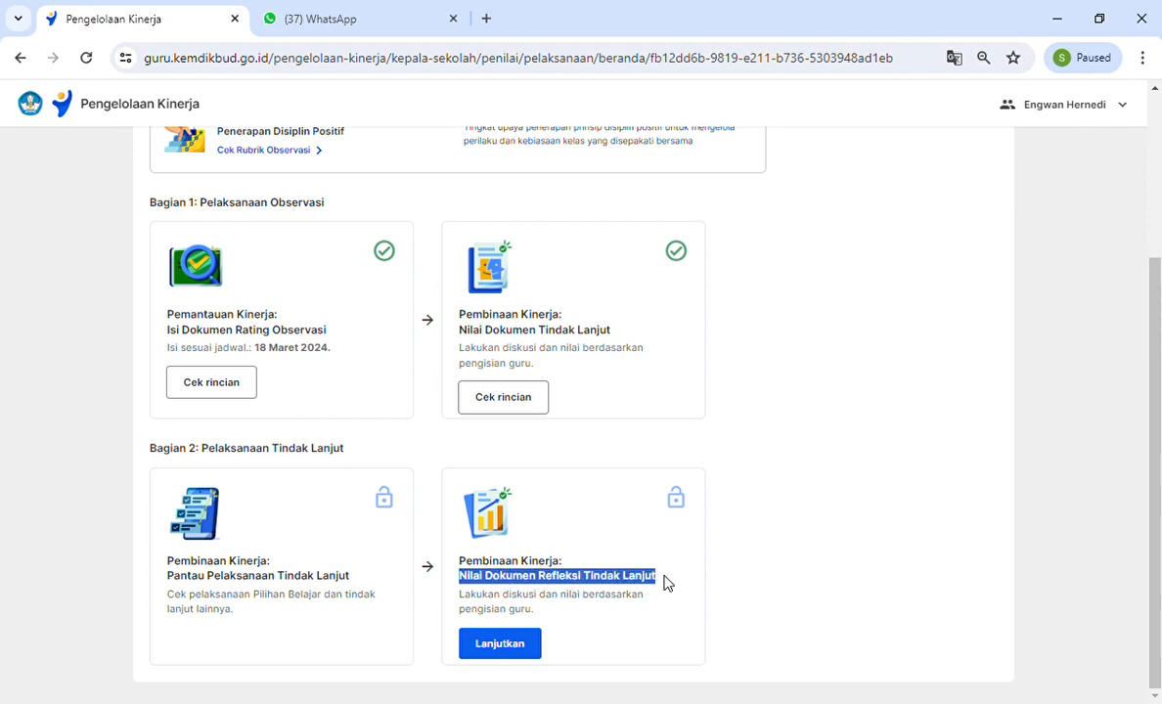
left_click(791, 539)
left_click_drag(142, 331, 621, 342)
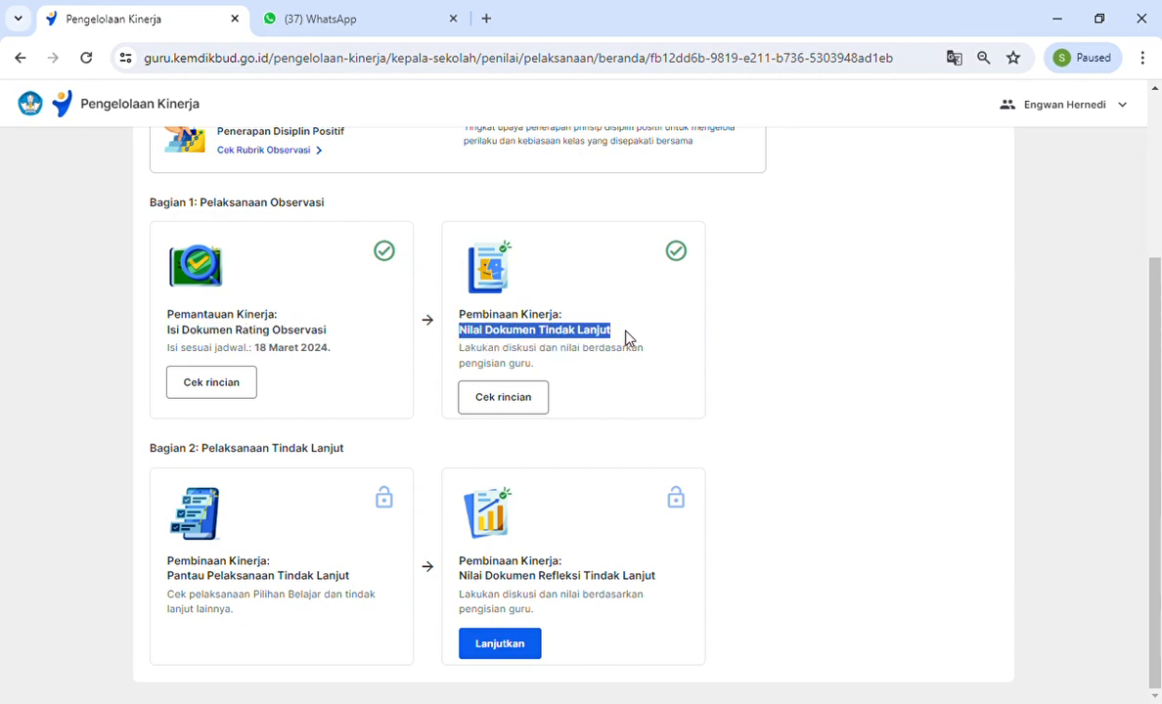
left_click(703, 384)
left_click_drag(168, 569, 270, 571)
left_click(789, 392)
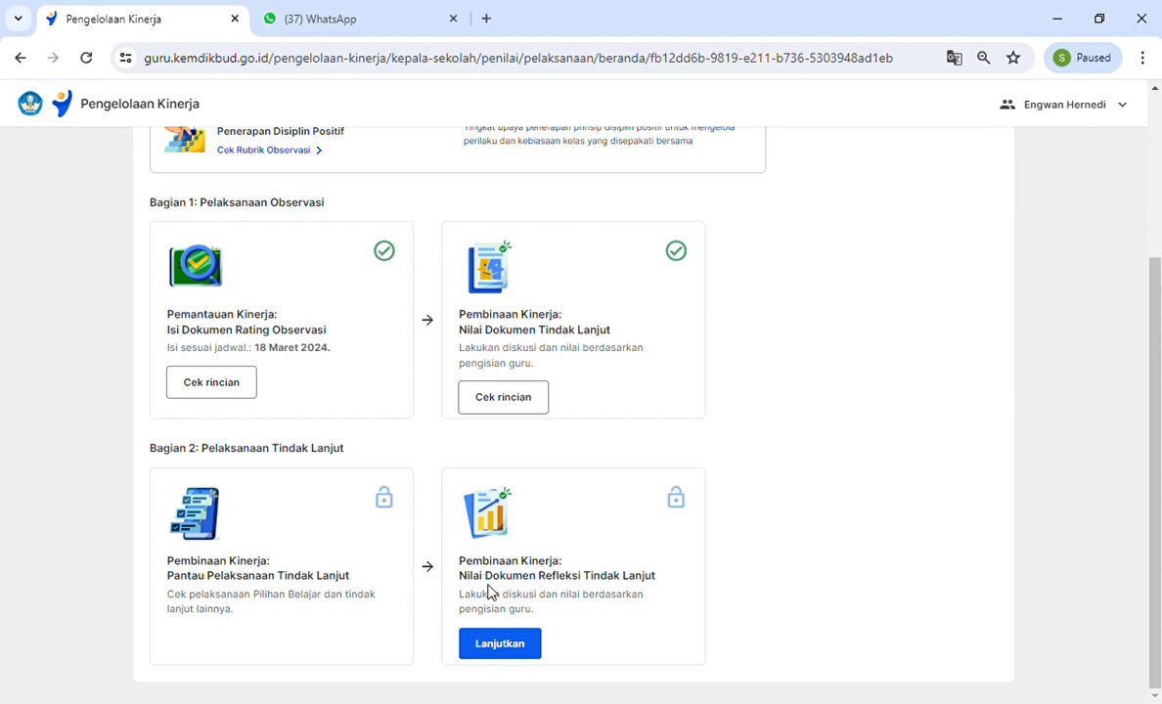
left_click_drag(457, 576, 661, 580)
left_click(928, 517)
left_click(498, 643)
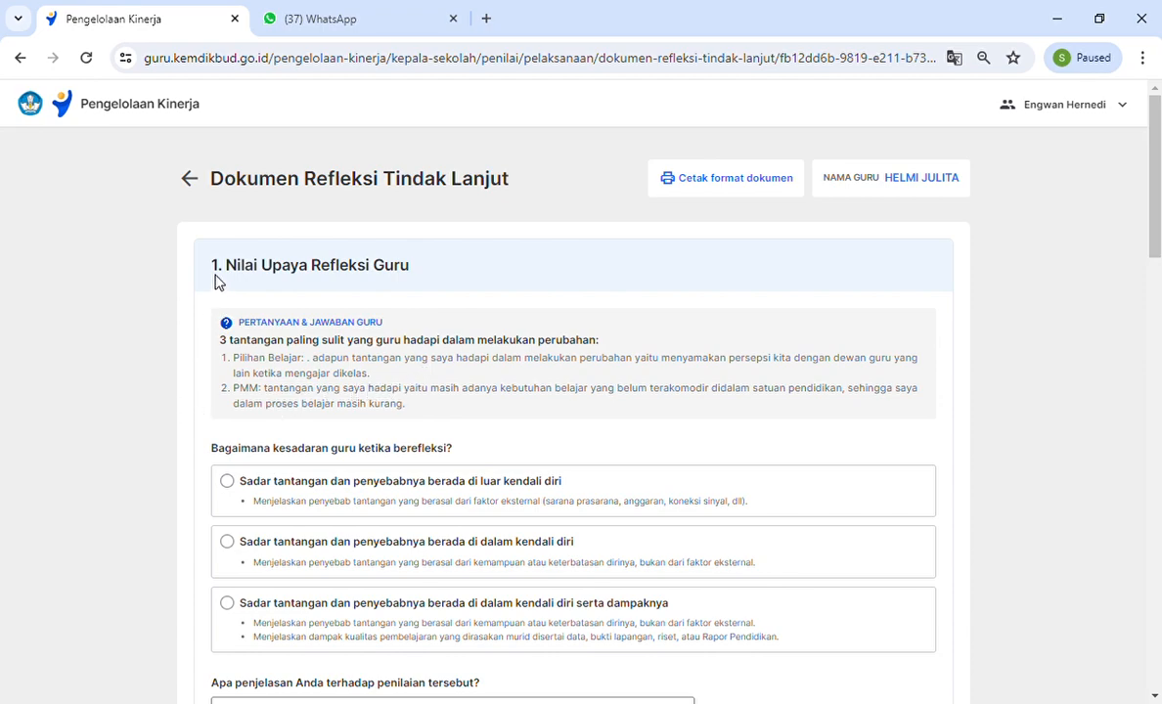
- Read the teacher's Pilihan Belajar and PMM answers about the hardest challenges under Nilai Upaya Refleksi Guru
left_click_drag(208, 273, 459, 249)
left_click(491, 265)
left_click_drag(220, 341, 586, 339)
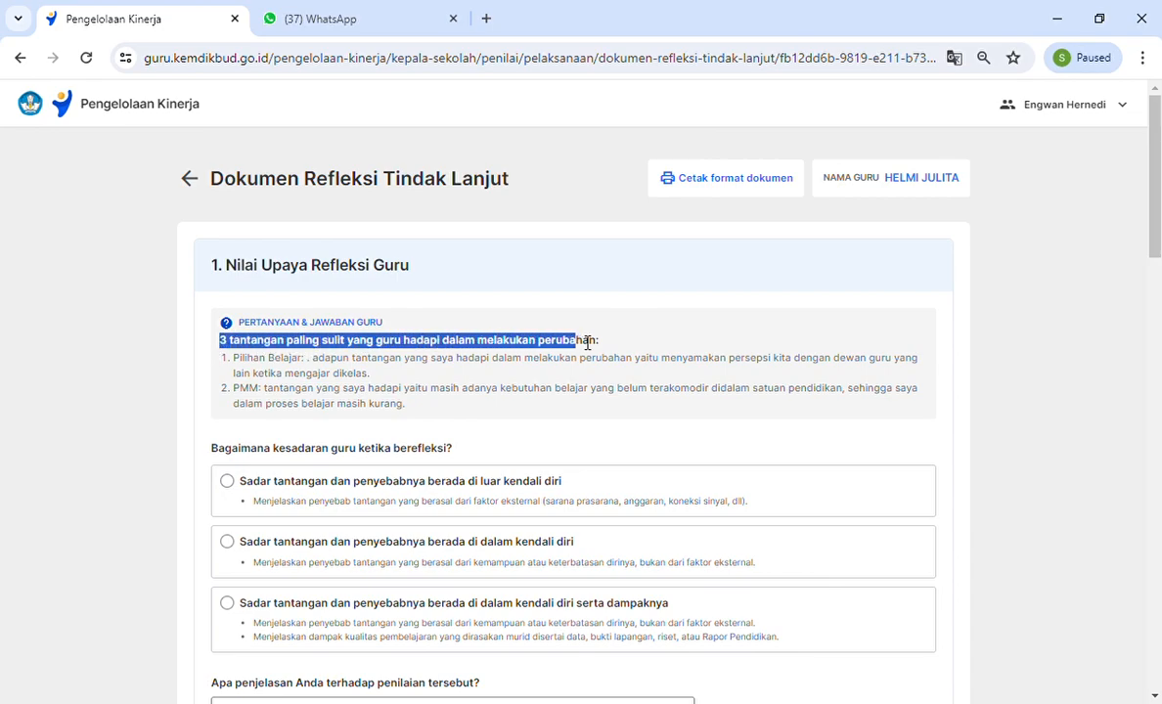
left_click(645, 333)
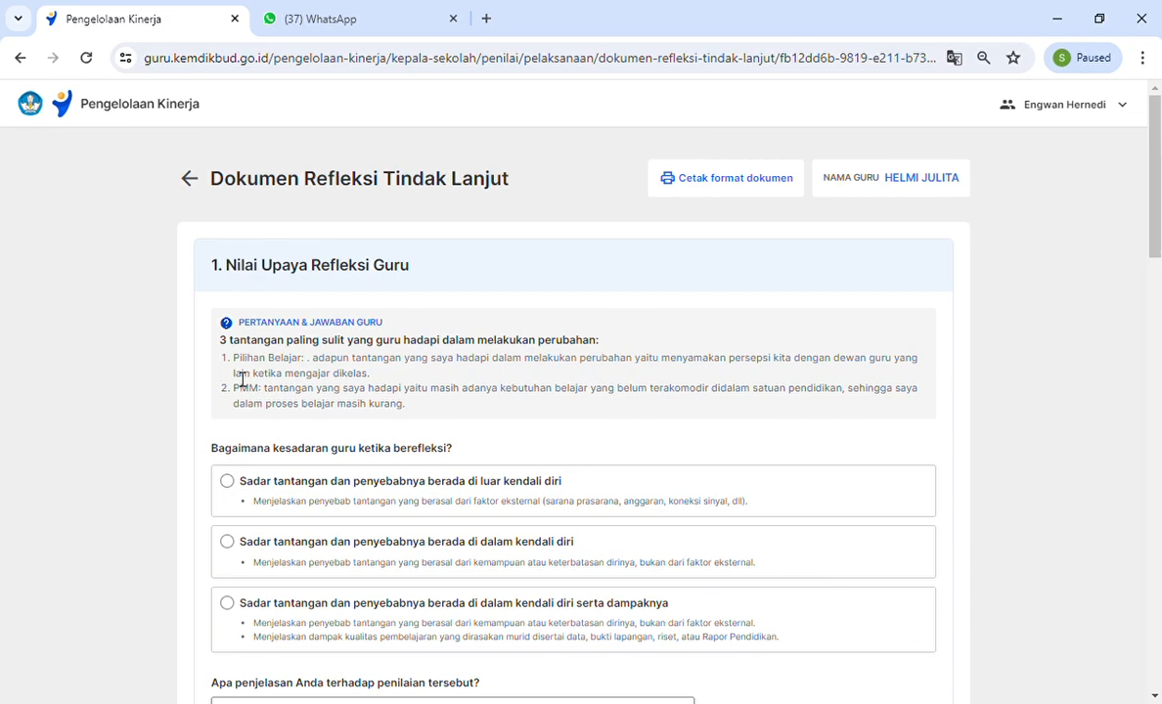
left_click_drag(233, 368, 477, 383)
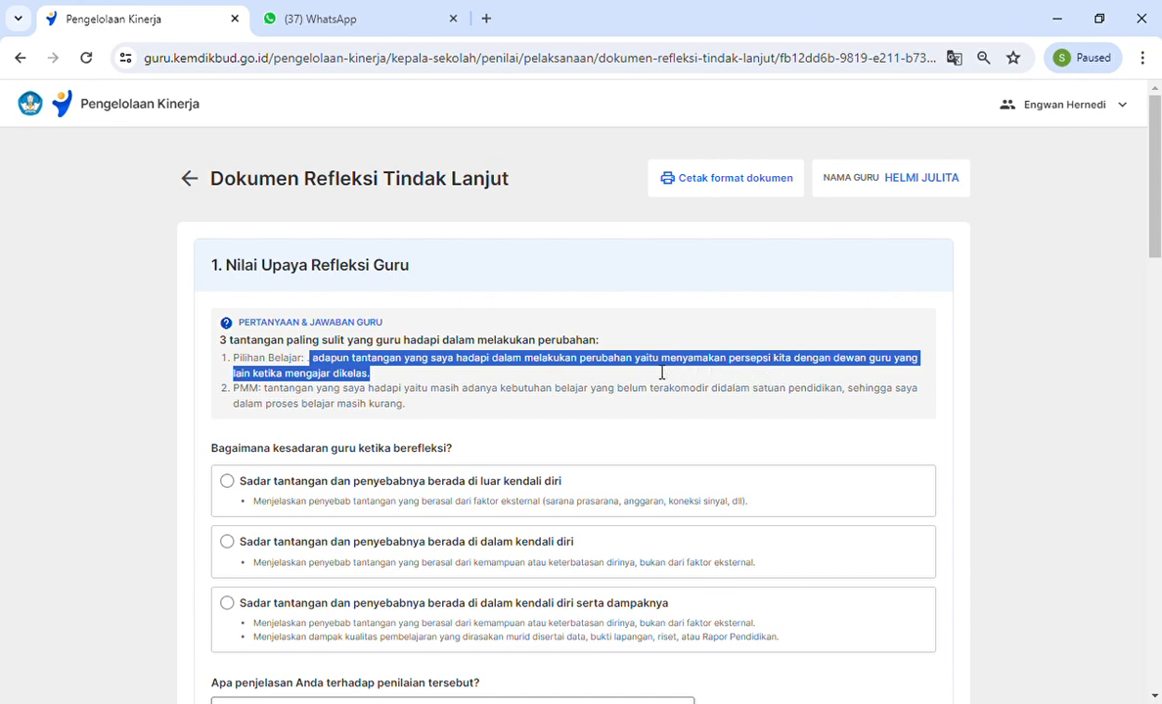
left_click(567, 377)
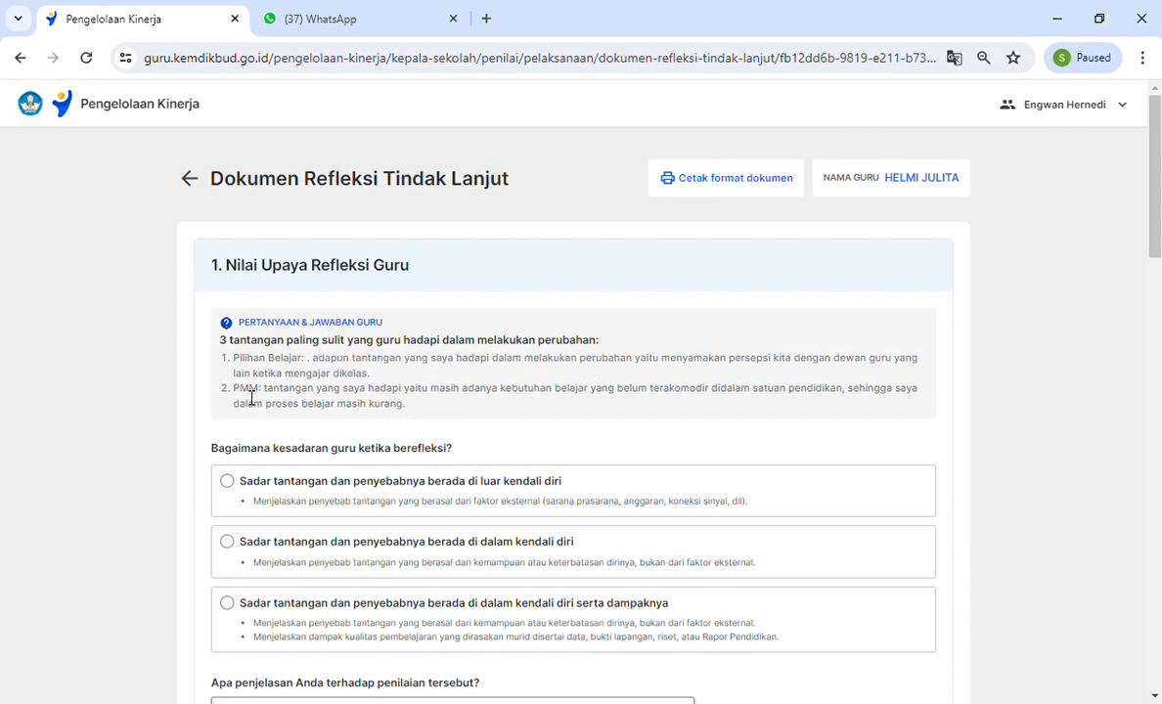
left_click_drag(263, 389, 400, 407)
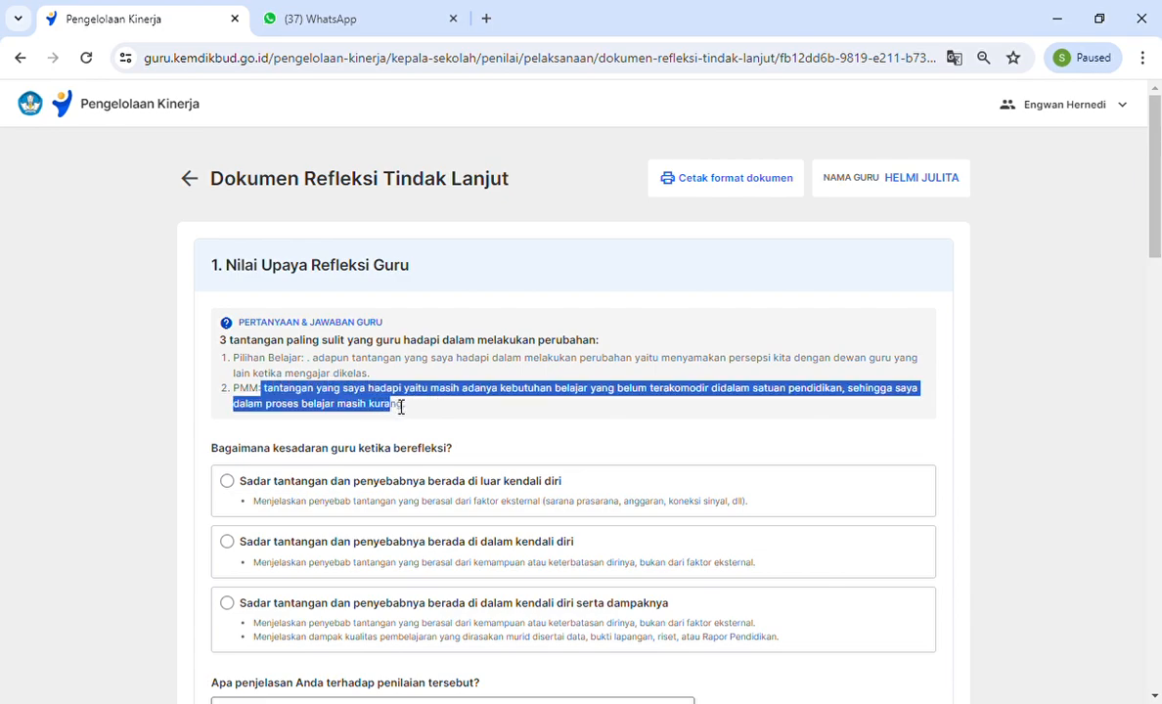
left_click(460, 404)
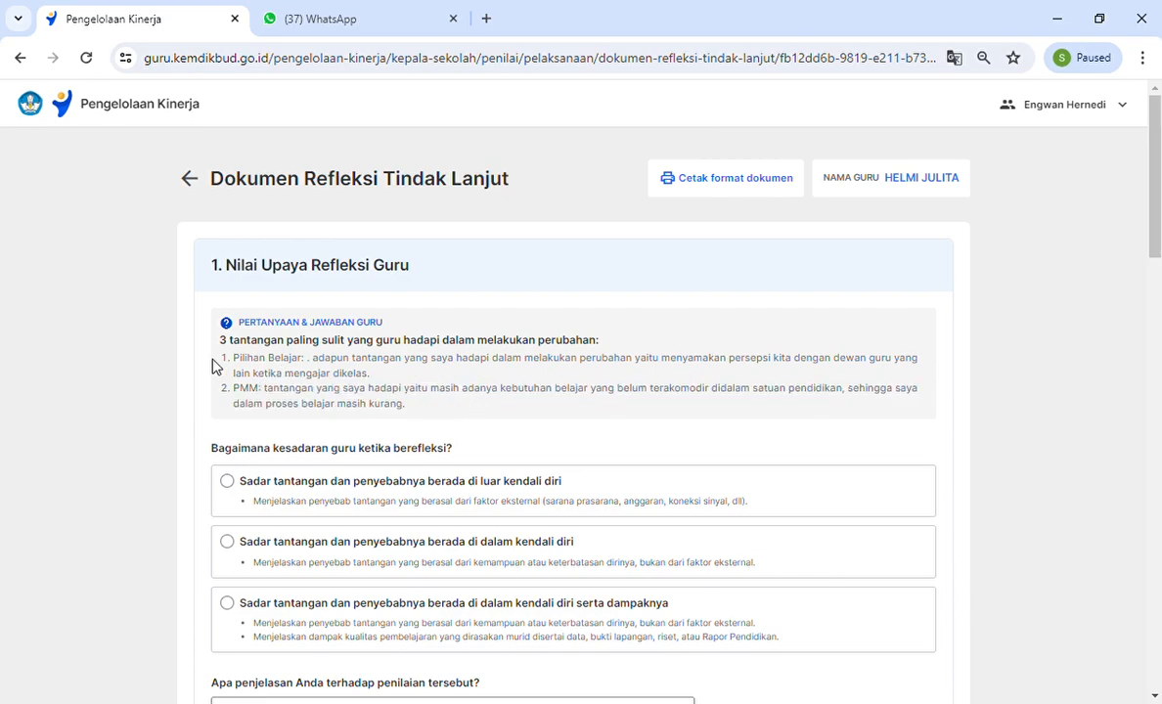
left_click_drag(227, 362, 436, 390)
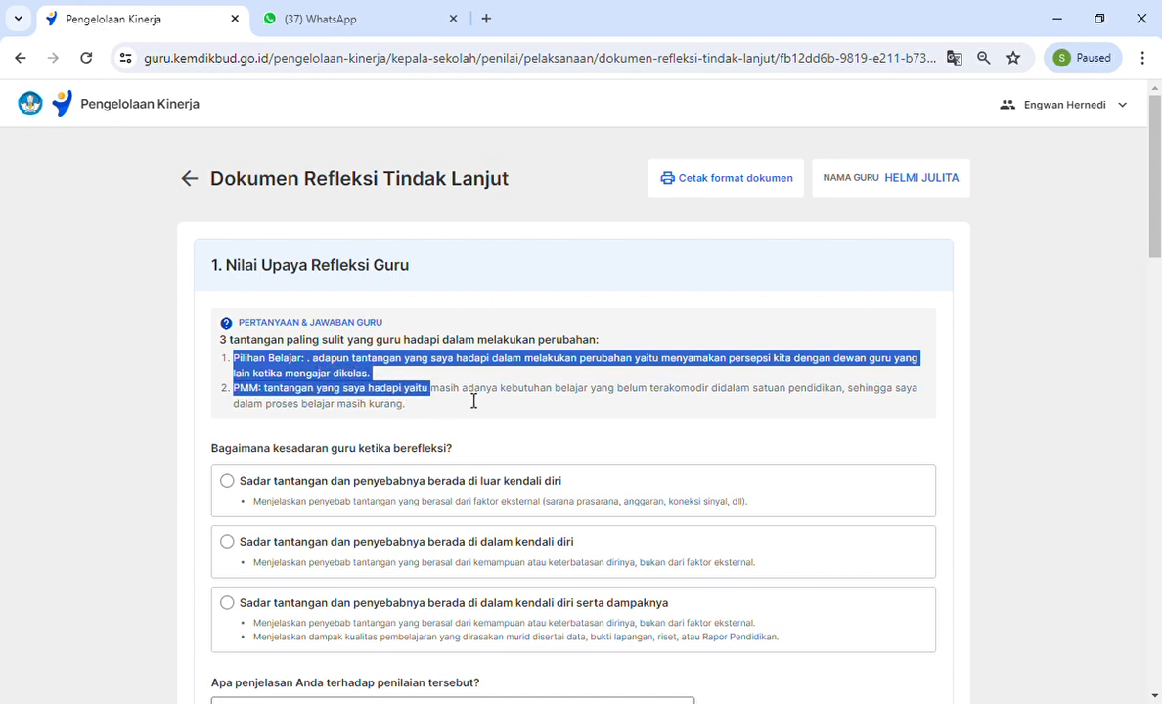
left_click(742, 423)
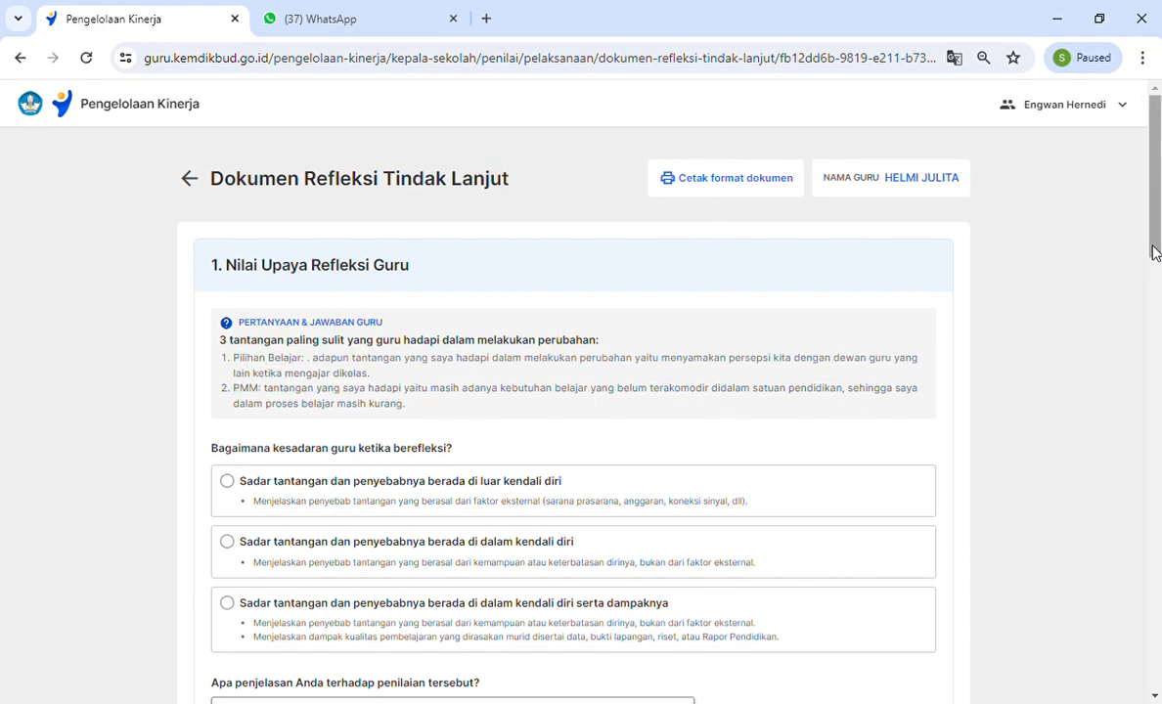
- Compare the teacher's challenge answers with the three rating options for "Bagaimana kesadaran guru ketika berefleksi?"
left_click_drag(1153, 251, 1154, 257)
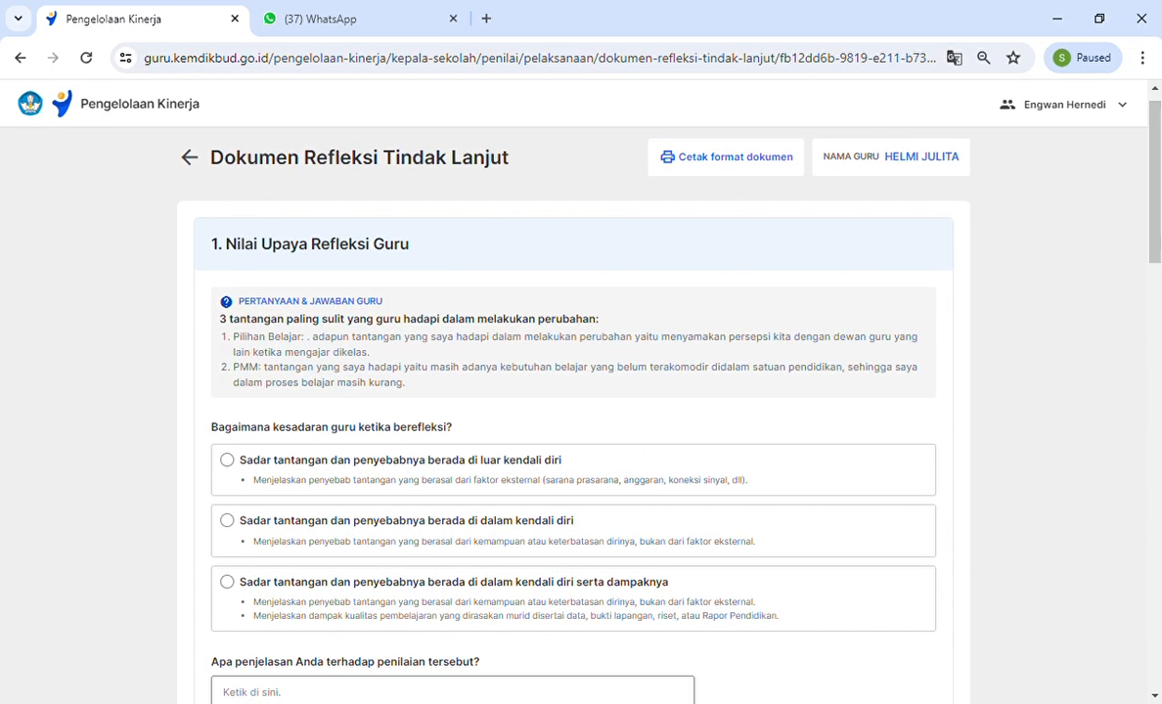
scroll(553, 329, "down", 2)
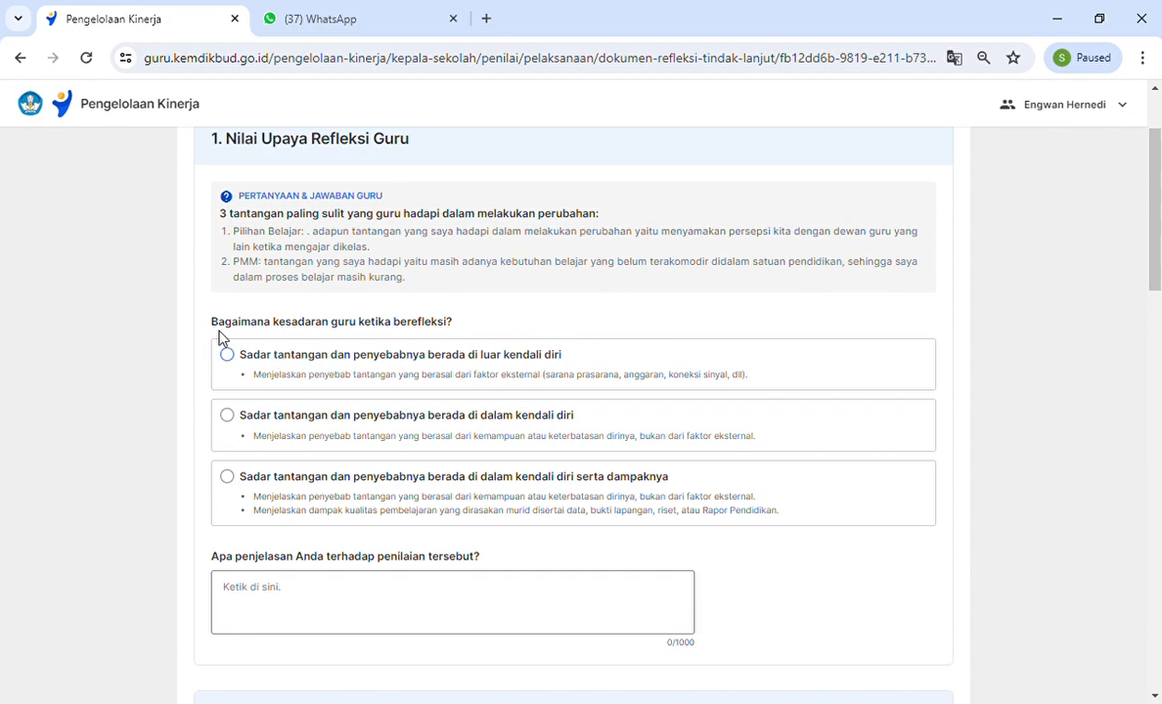
left_click_drag(217, 239, 640, 283)
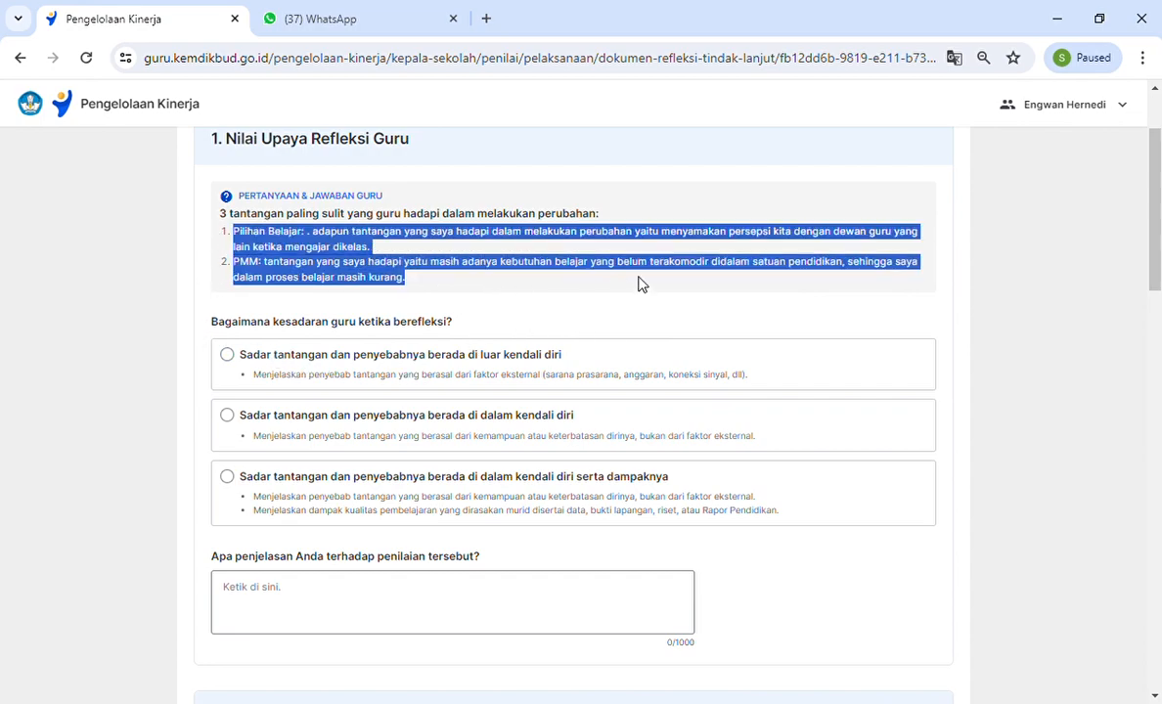
left_click(557, 294)
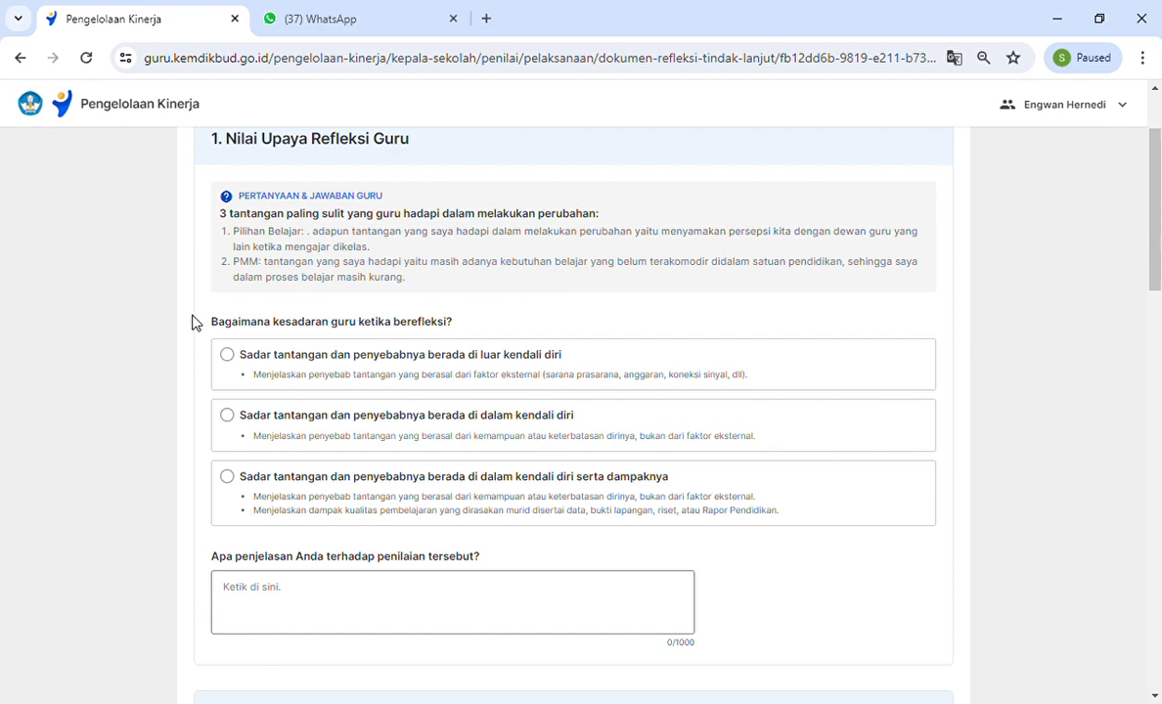
left_click_drag(209, 324, 215, 238)
left_click(496, 292)
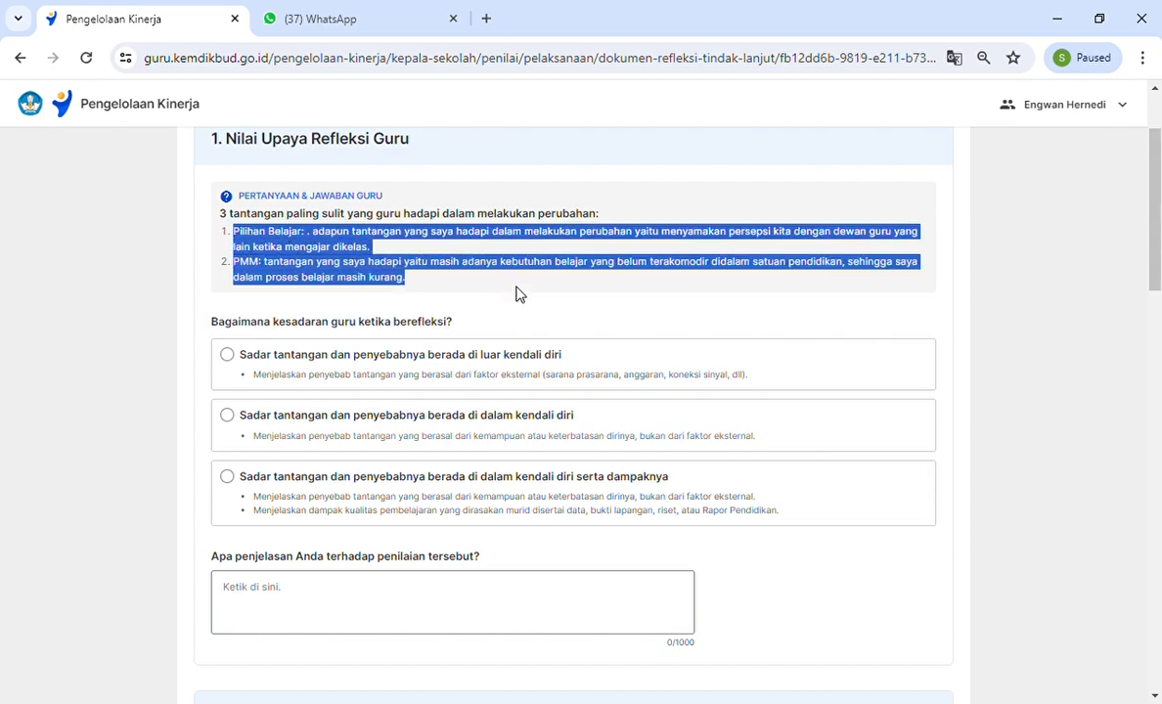
left_click(437, 317)
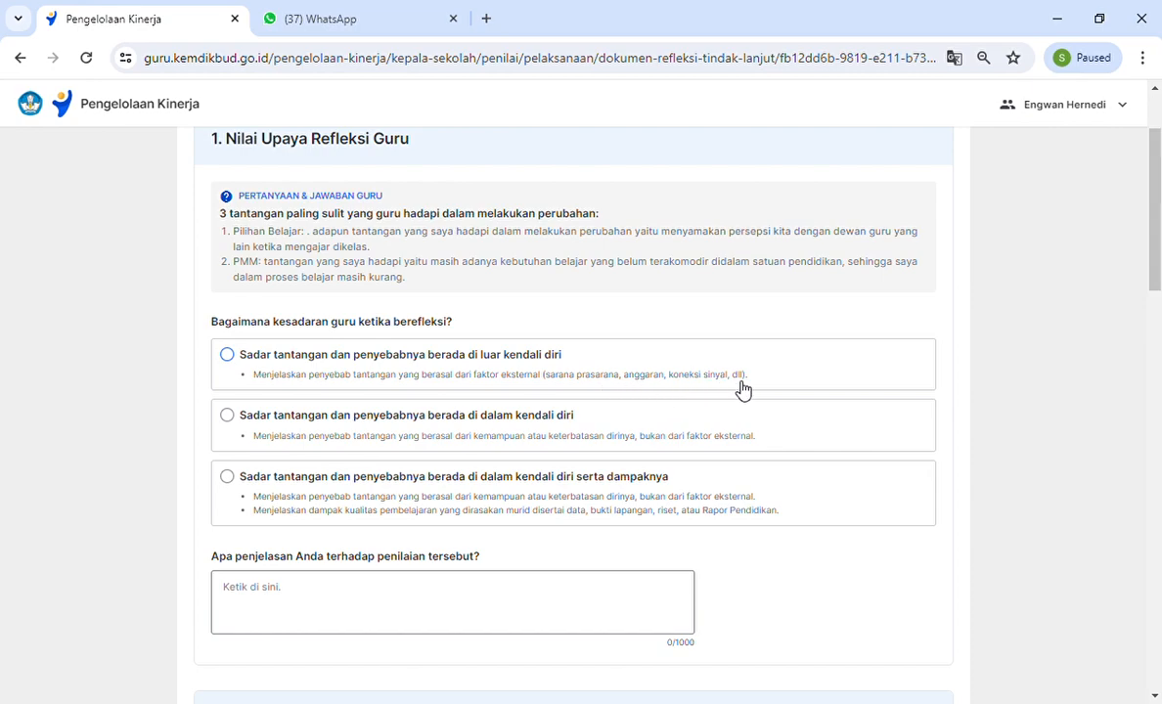
- Reread the teacher's Pilihan Belajar and PMM challenge answers under Nilai Upaya Refleksi Guru
left_click_drag(433, 291, 224, 241)
left_click(360, 289)
left_click_drag(335, 242, 905, 251)
left_click(854, 306)
left_click_drag(319, 235, 462, 239)
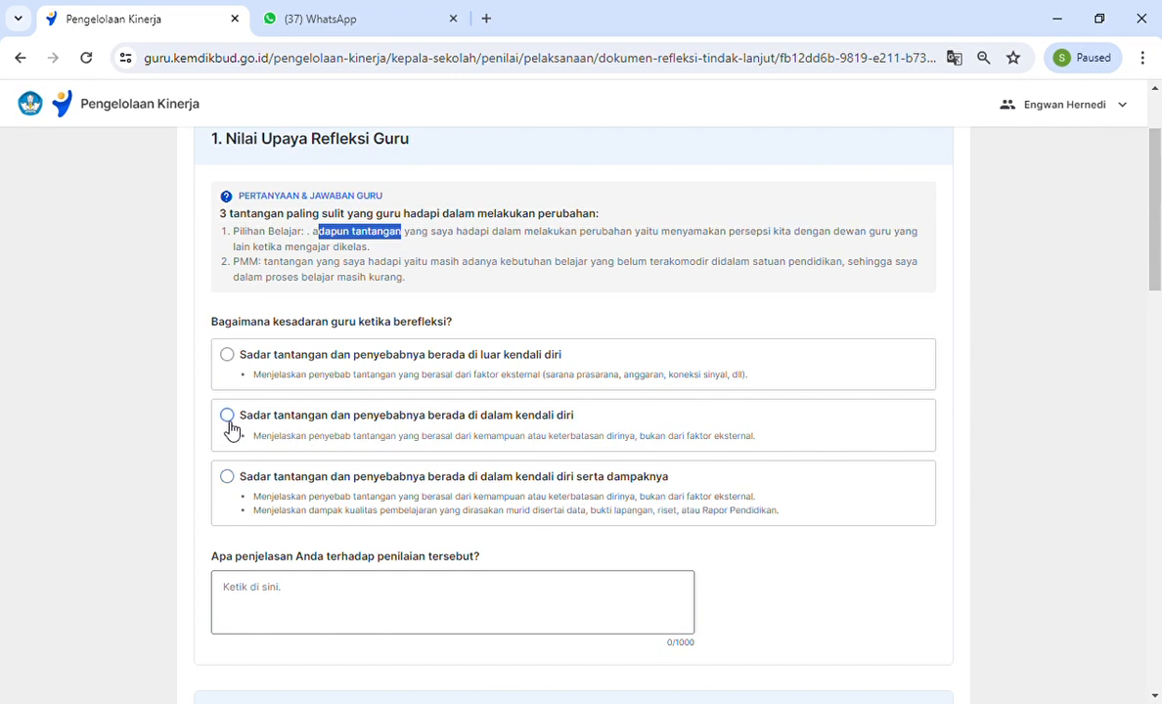
- Try out the three ratings for "Bagaimana kesadaran guru ketika berefleksi?" while checking them against the Pilihan Belajar answer
left_click(226, 476)
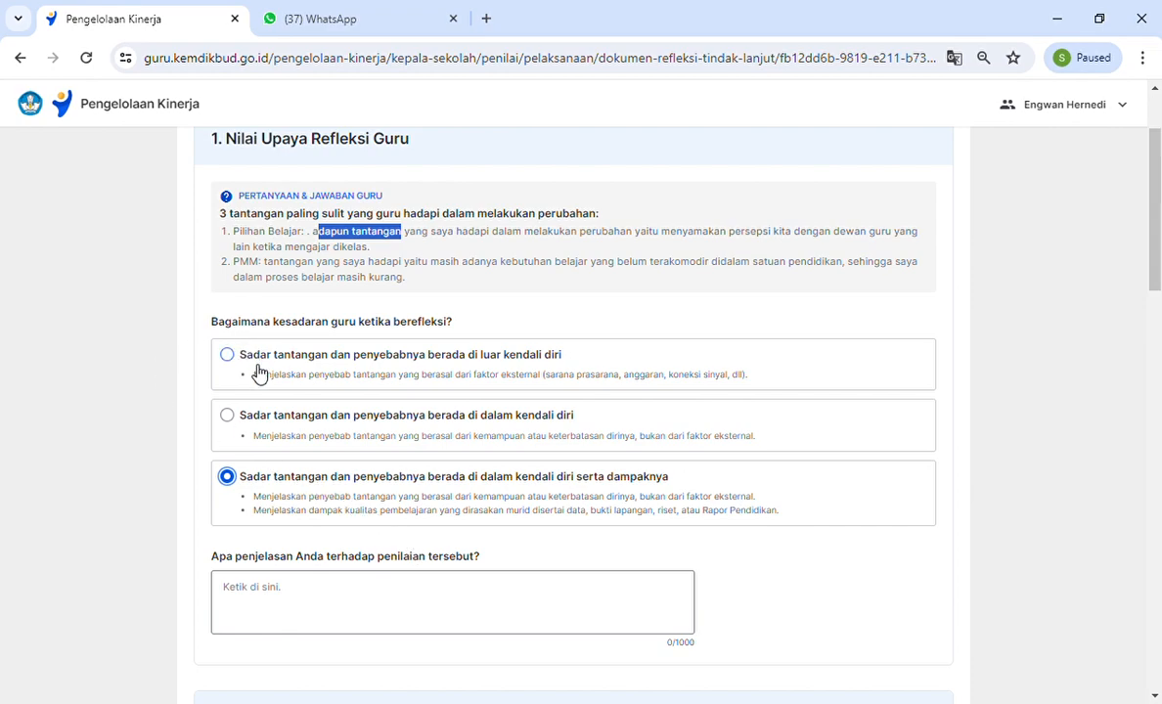
left_click(142, 396)
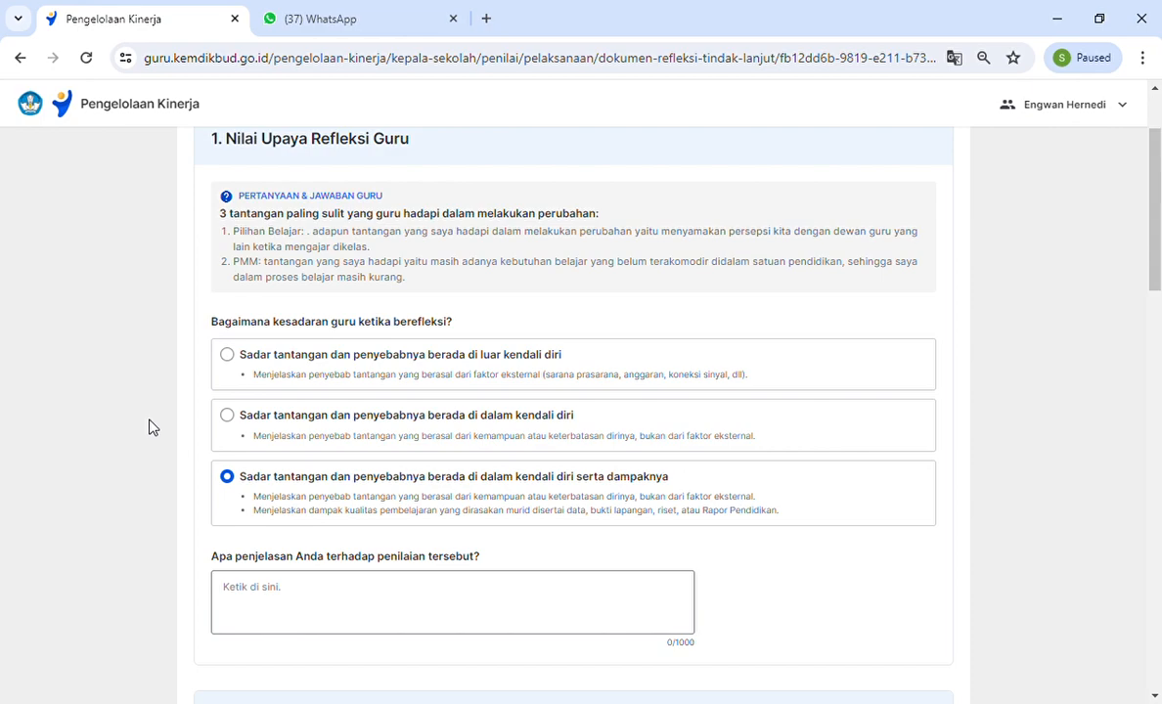
left_click_drag(339, 249, 403, 244)
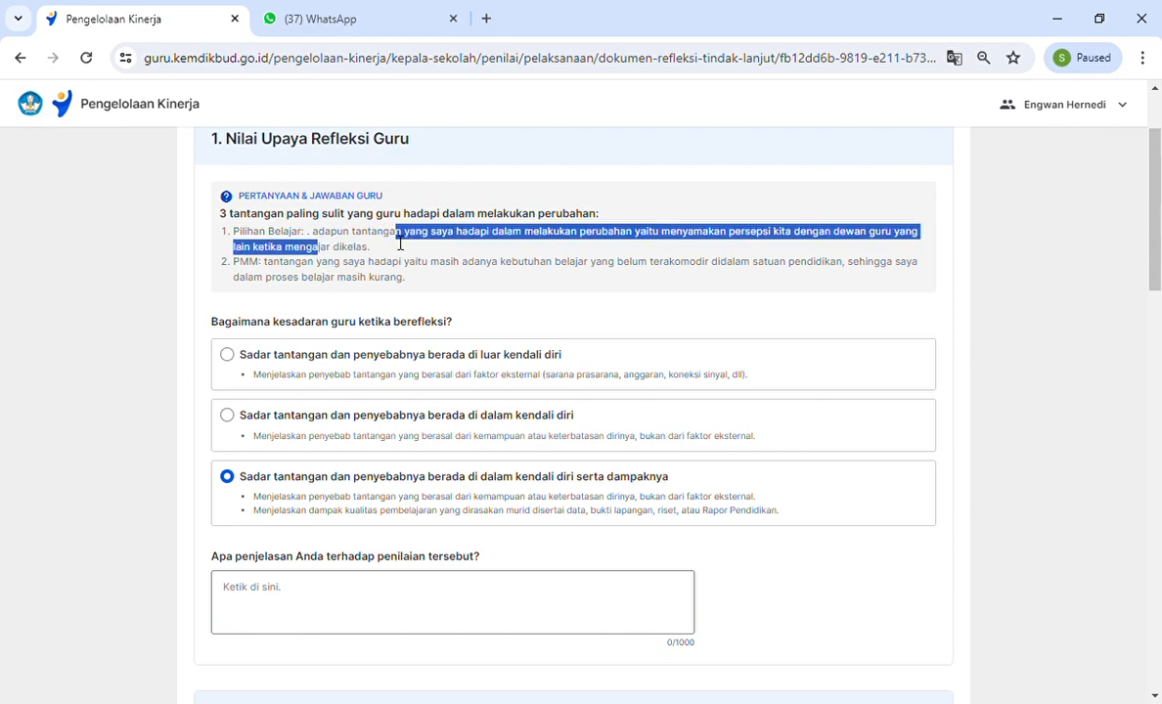
left_click_drag(324, 244, 318, 232)
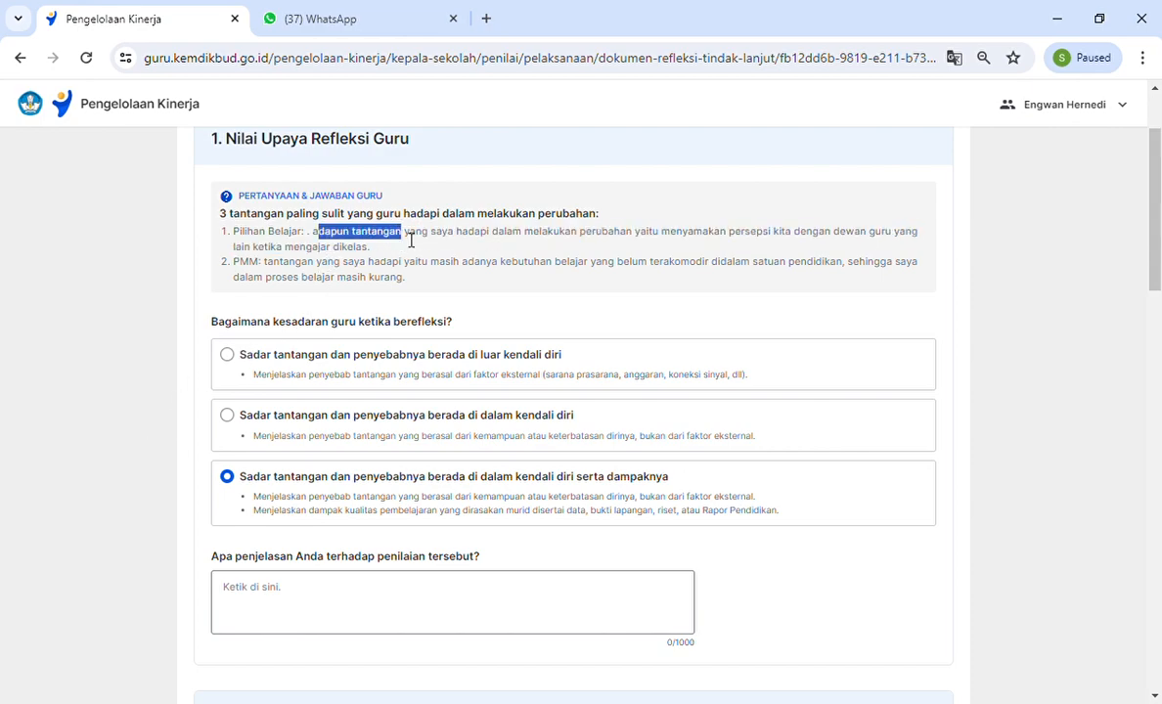
left_click(231, 356)
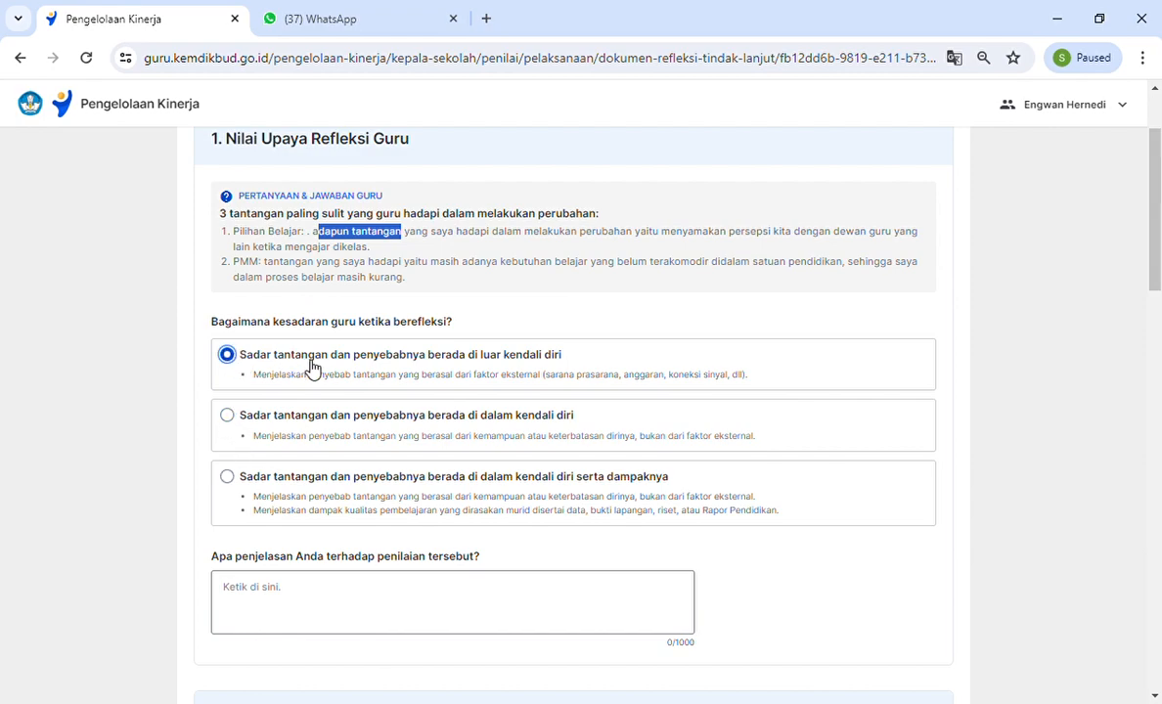
left_click(246, 417)
left_click(227, 476)
left_click(176, 329)
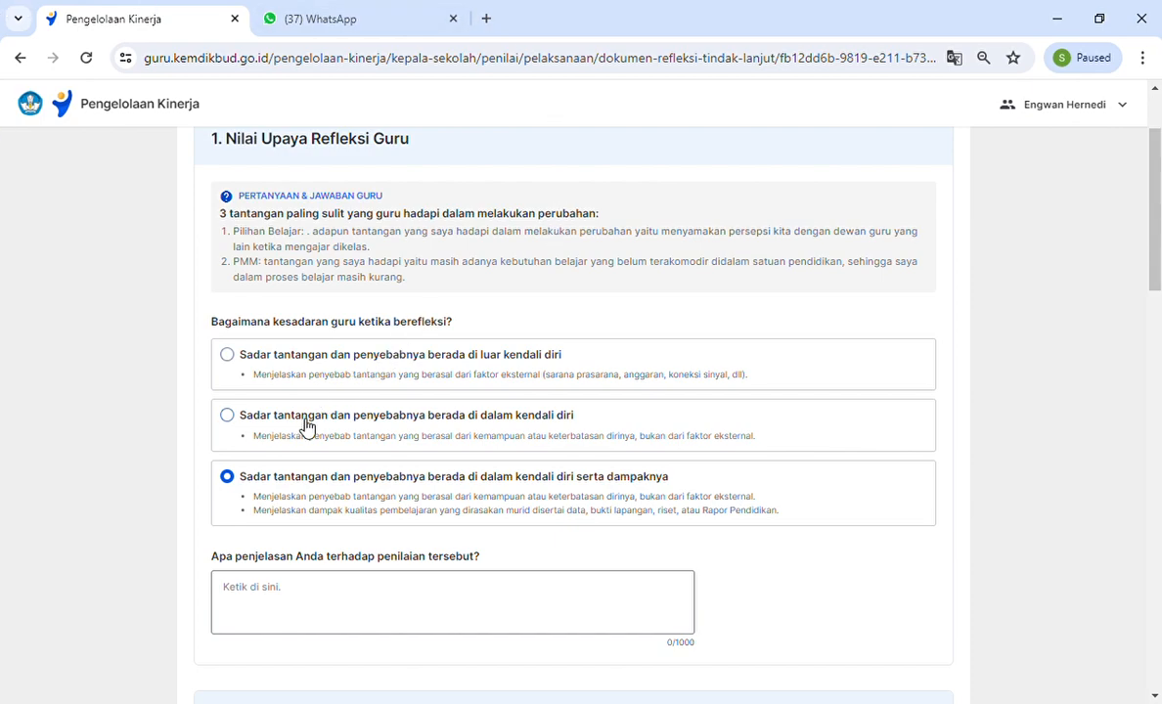
- Rate the teacher's reflection awareness as "Sadar tantangan dan penyebabnya berada di dalam kendali diri" and check the explanation question
left_click(227, 414)
scroll(880, 391, "down", 1)
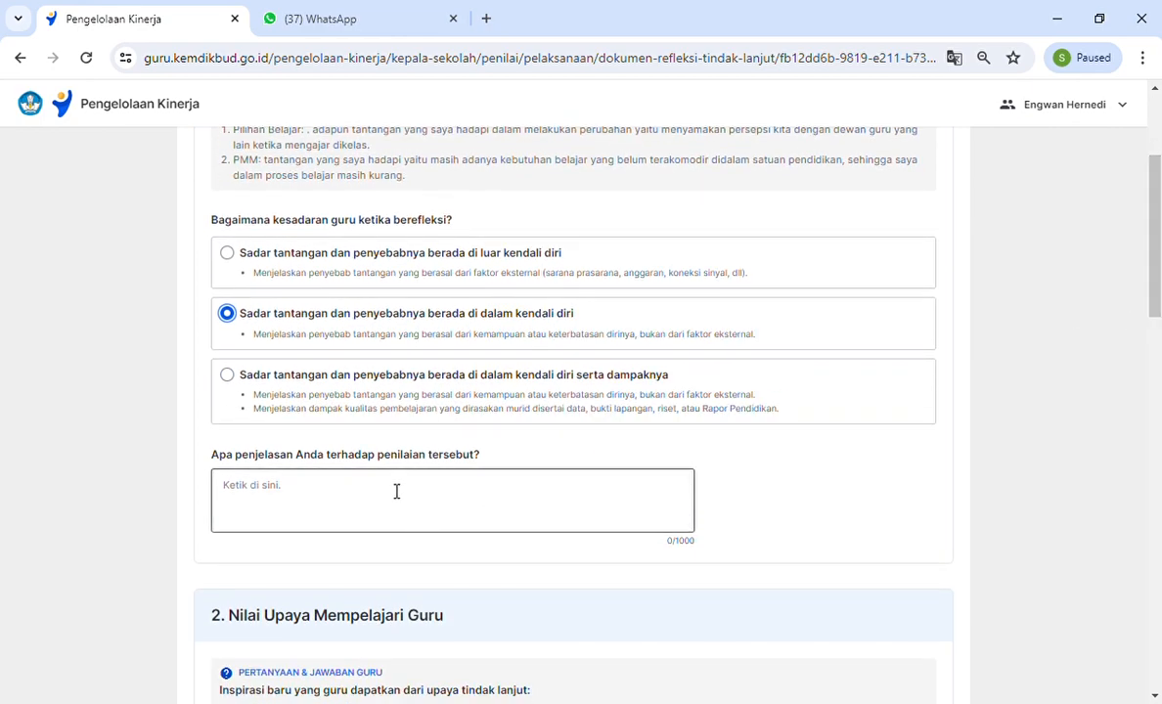
left_click_drag(479, 460, 395, 457)
left_click_drag(211, 456, 436, 460)
left_click(503, 459)
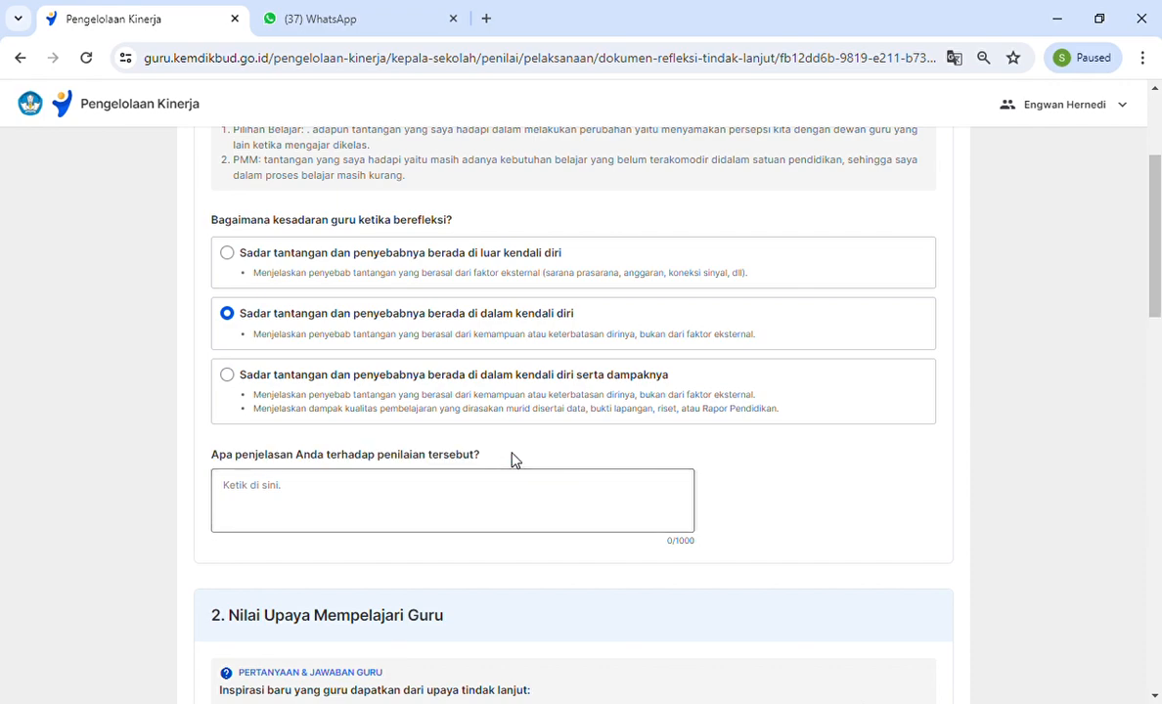
left_click(227, 314)
left_click(264, 491)
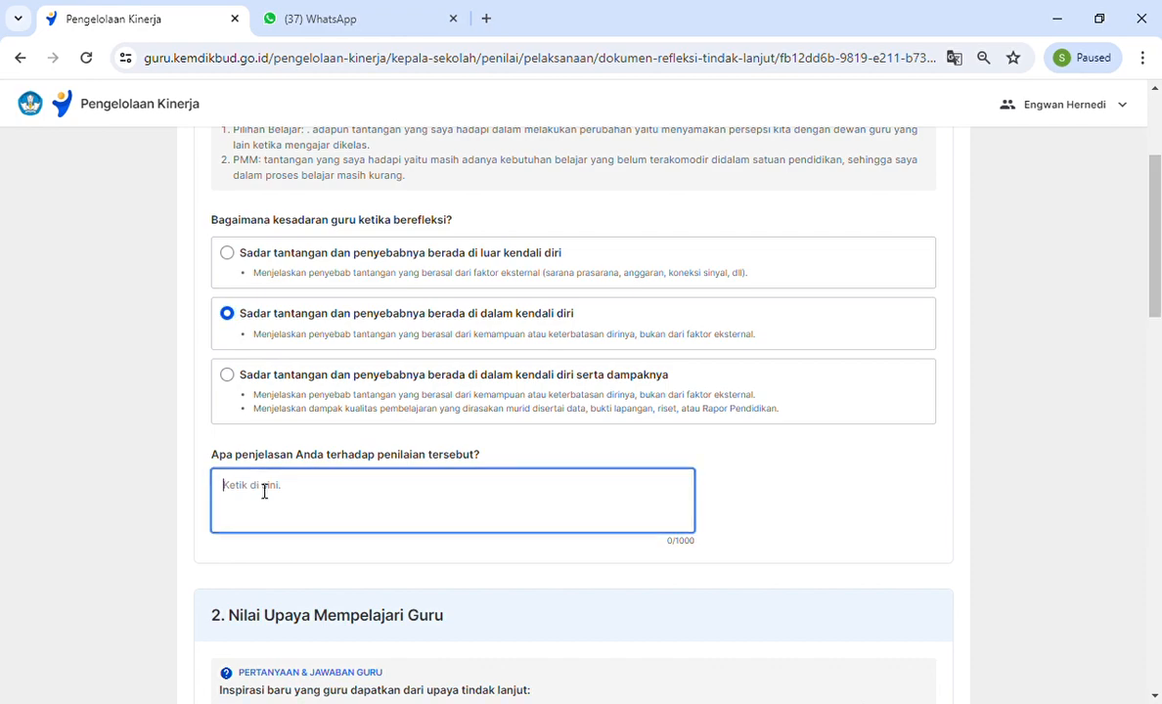
left_click(236, 328)
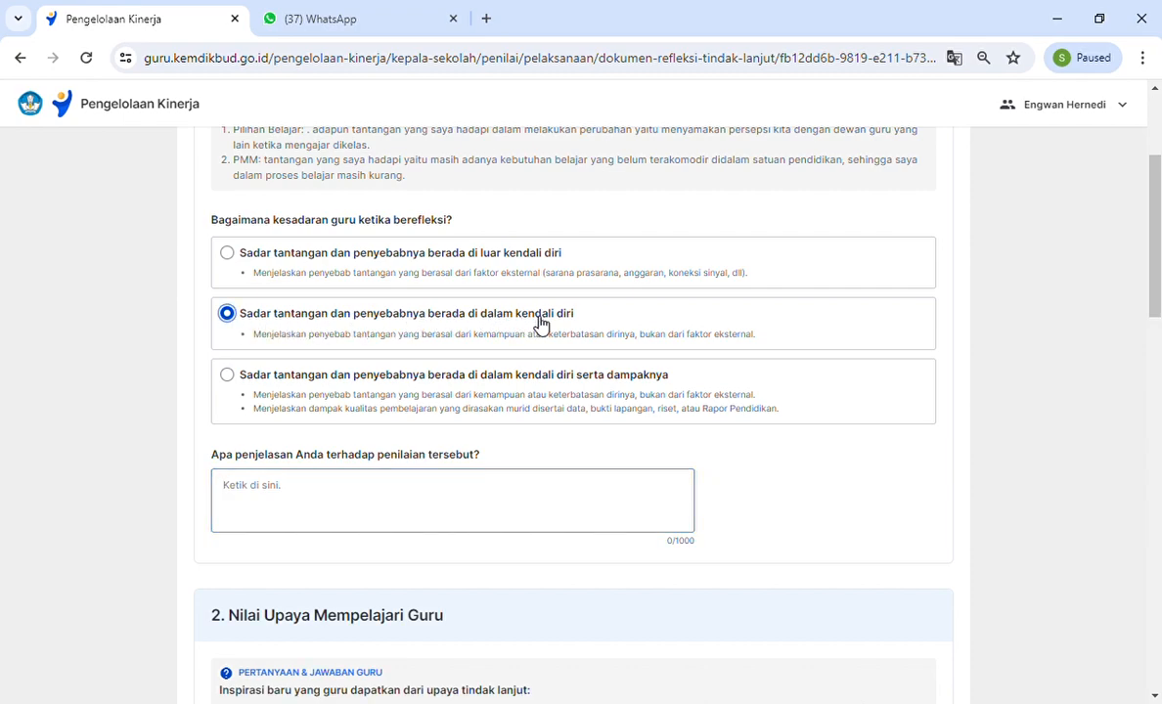
- Paste the prepared explanation beginning "Guru menyadari bahwa ada tantangan" for the reflection rating and remove its leading number 2
left_click(272, 492)
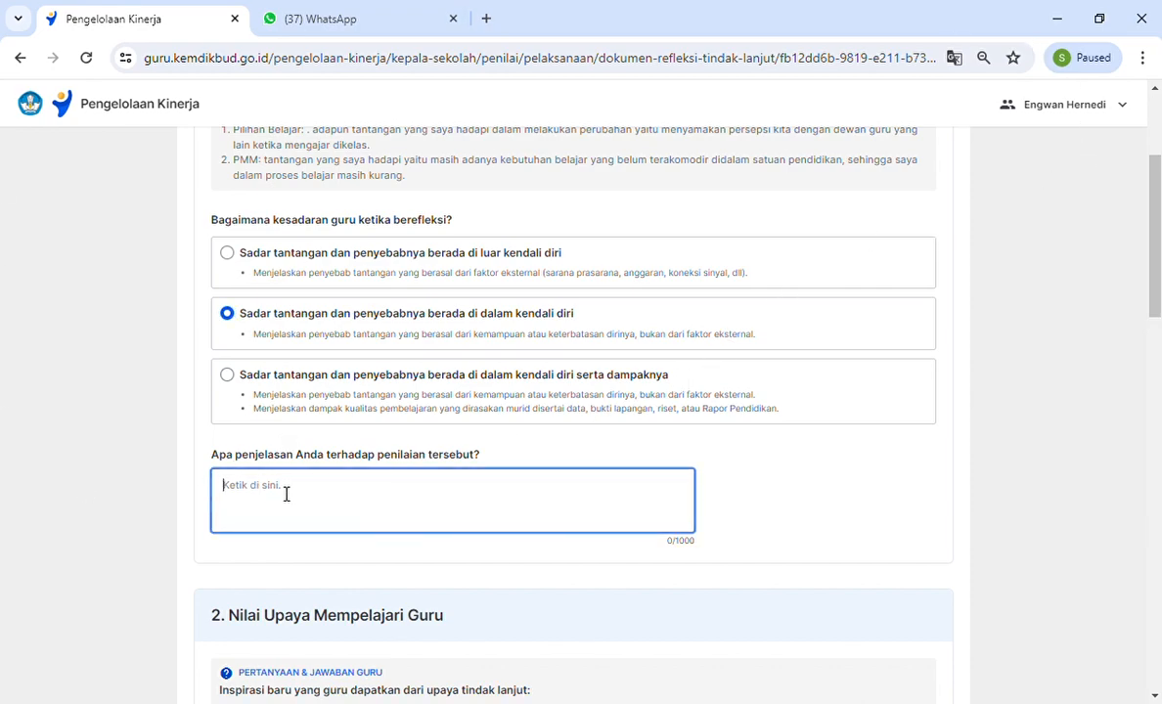
key("alt+Tab")
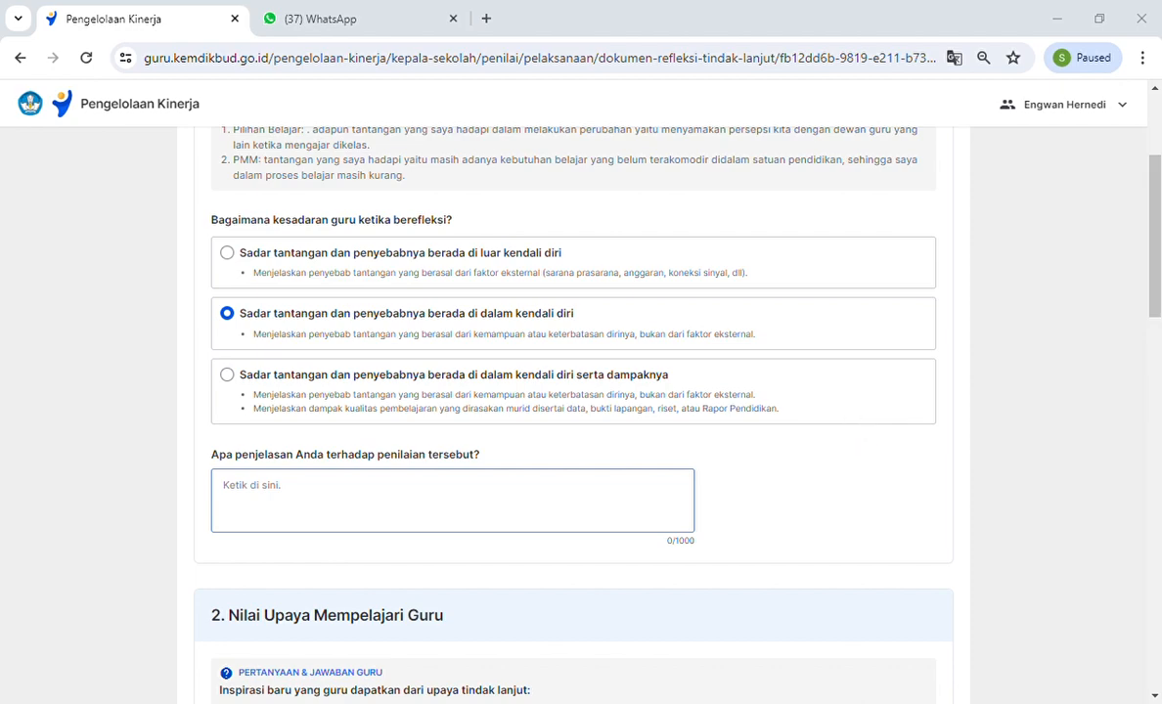
left_click(462, 519)
key("ctrl+v")
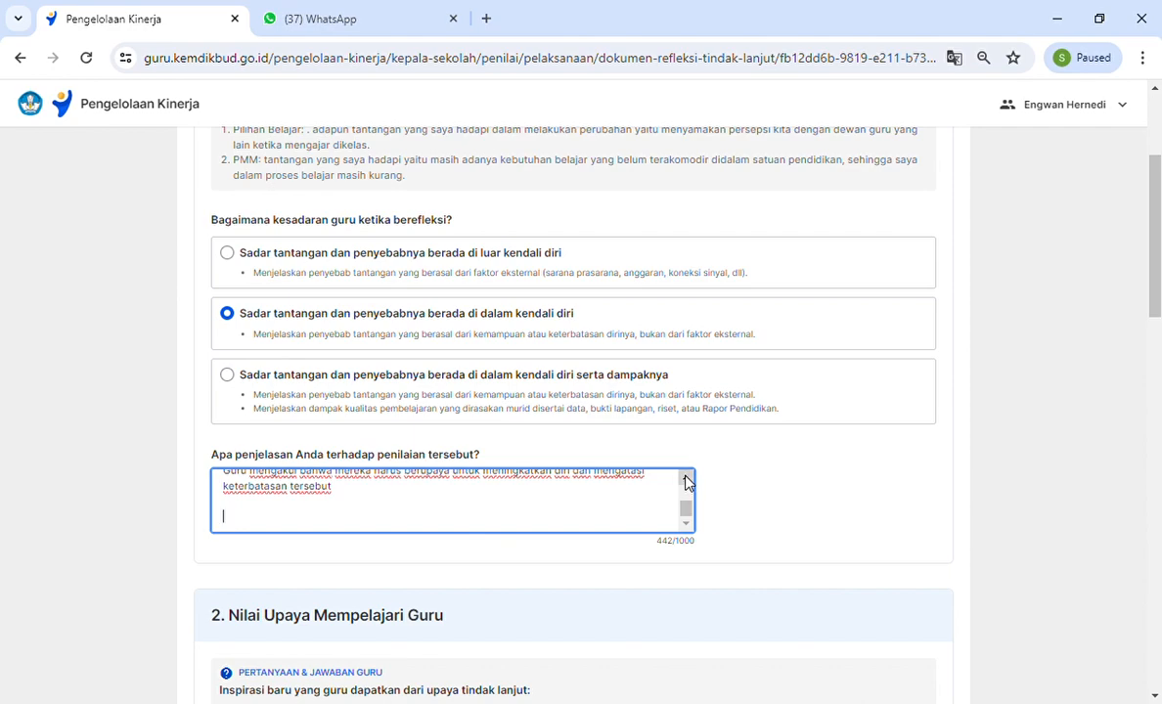
left_click_drag(687, 508, 684, 488)
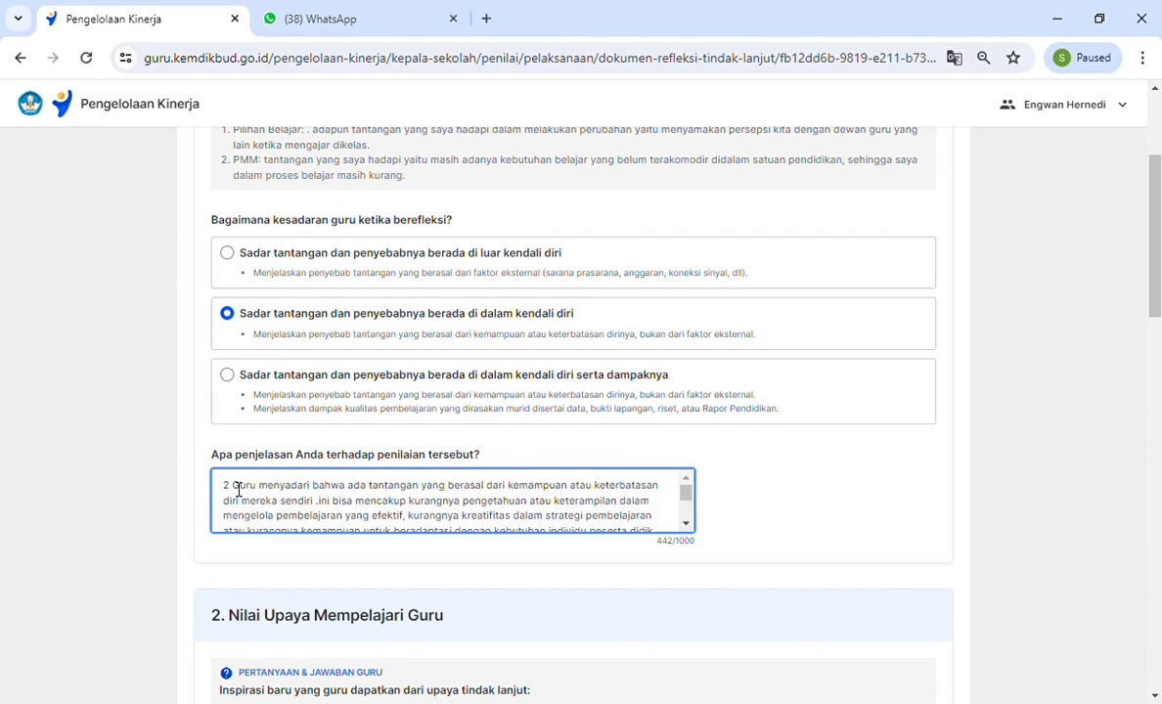
key("BackSpace")
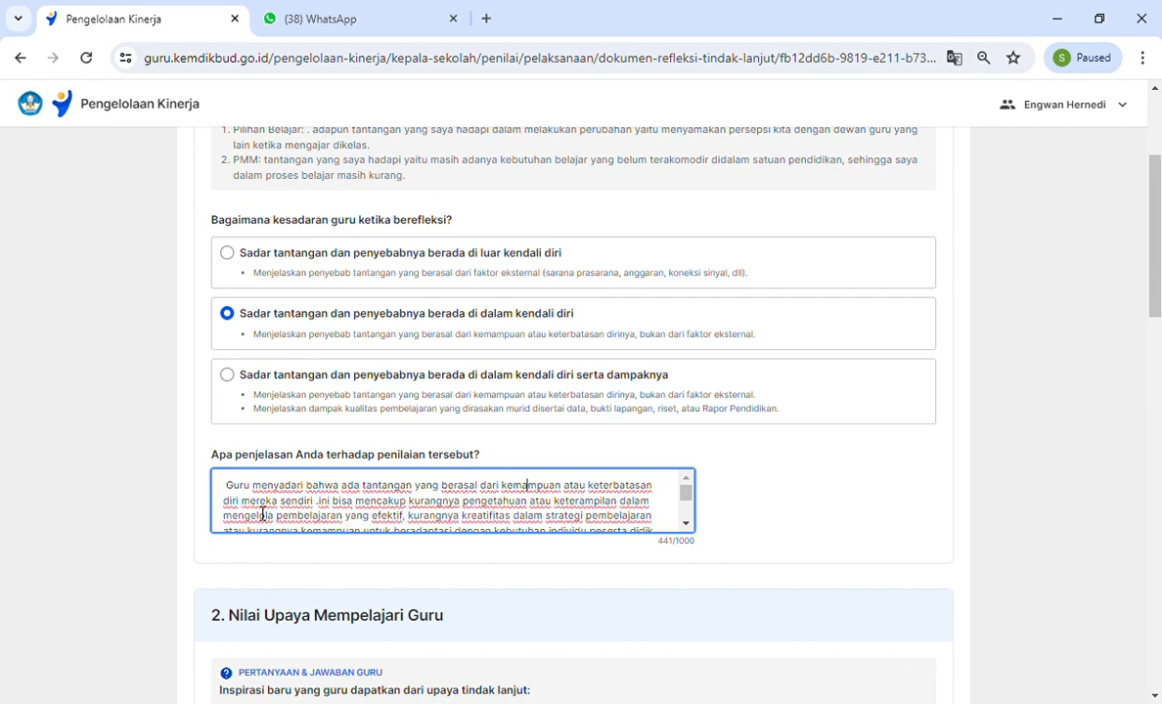
- Proofread the pasted explanation from beginning to end and compare it with the question "Apa penjelasan Anda terhadap penilaian tersebut?"
left_click_drag(340, 502, 650, 515)
left_click_drag(232, 515, 555, 531)
left_click(550, 527)
scroll(548, 526, "up", 2)
scroll(687, 528, "down", 3)
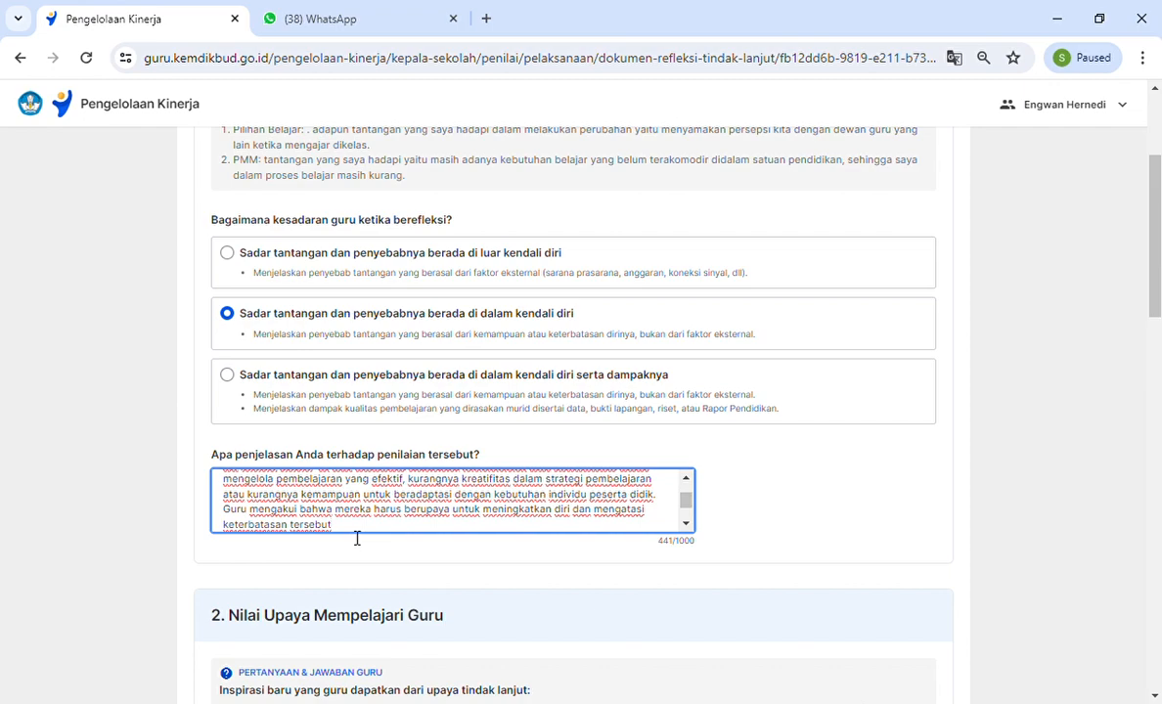
left_click_drag(334, 527, 395, 456)
left_click(206, 453)
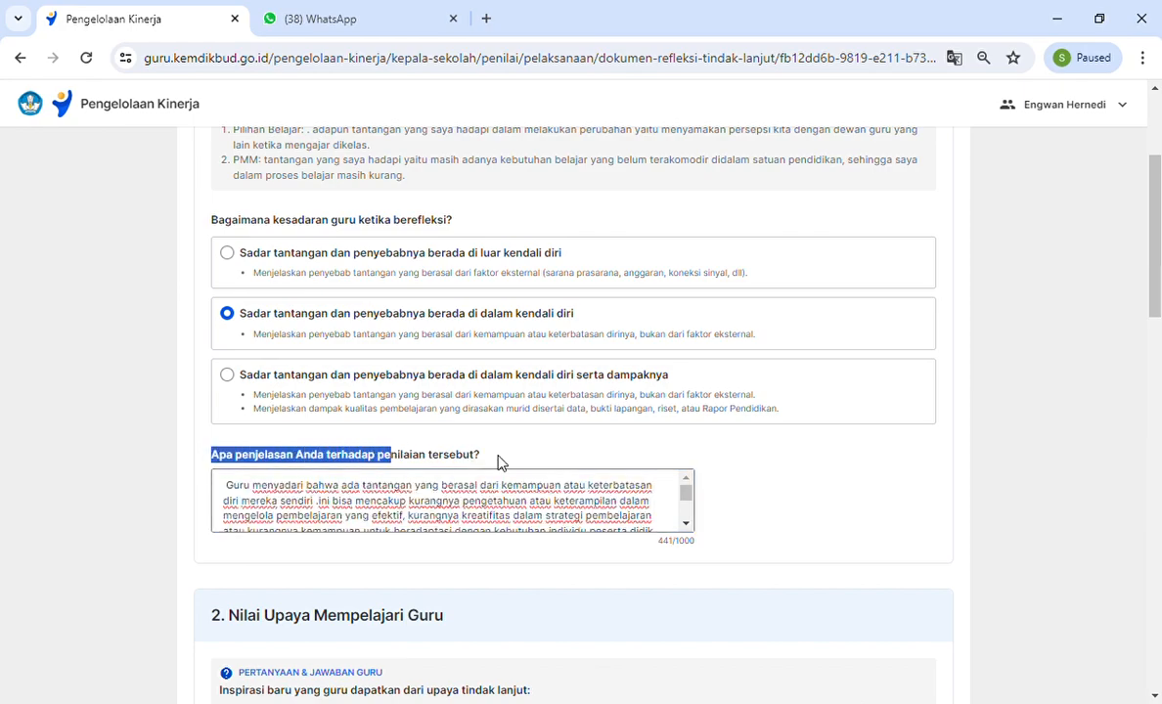
left_click(541, 463)
left_click(323, 507)
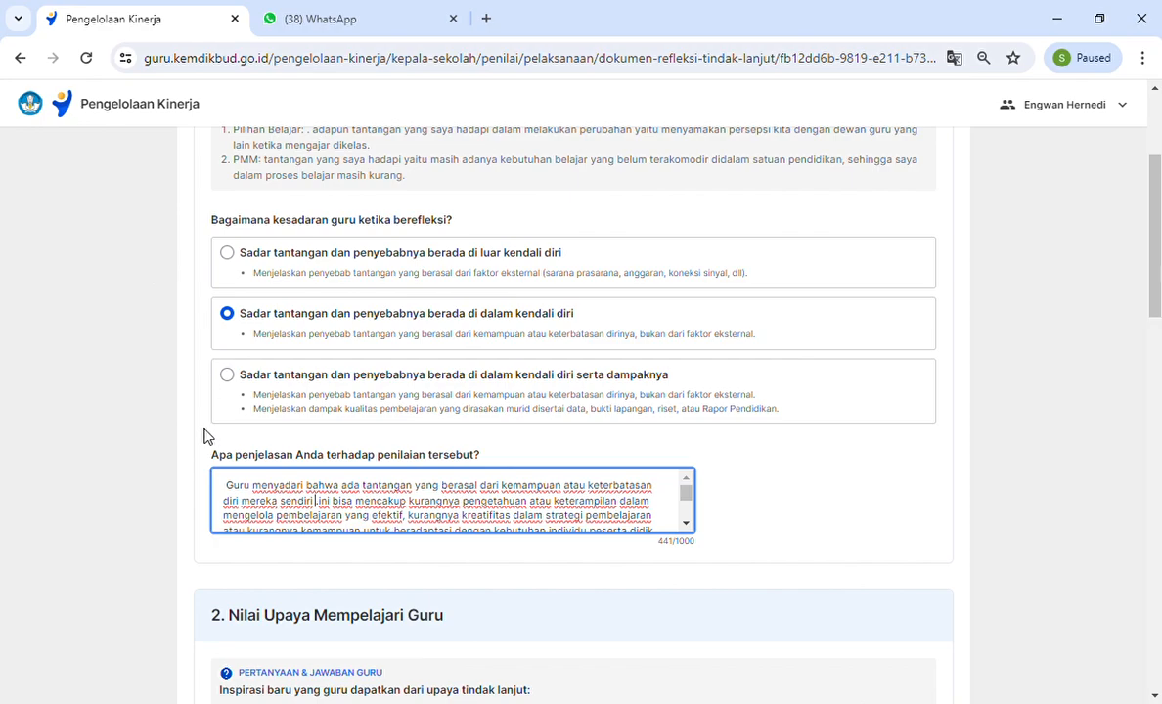
- Read the teacher's Pilihan Belajar and PMM answers about new inspiration under Nilai Upaya Mempelajari Guru
scroll(259, 284, "up", 4)
scroll(270, 303, "down", 9)
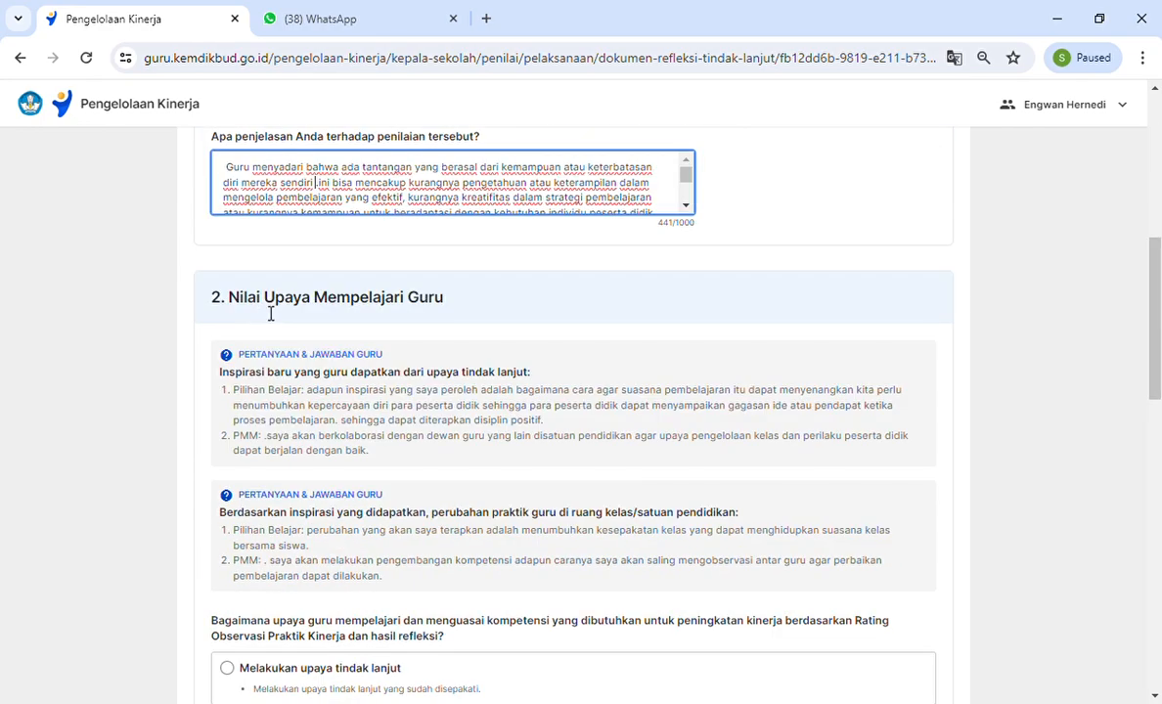
scroll(462, 376, "up", 5)
scroll(564, 425, "down", 5)
left_click(635, 292)
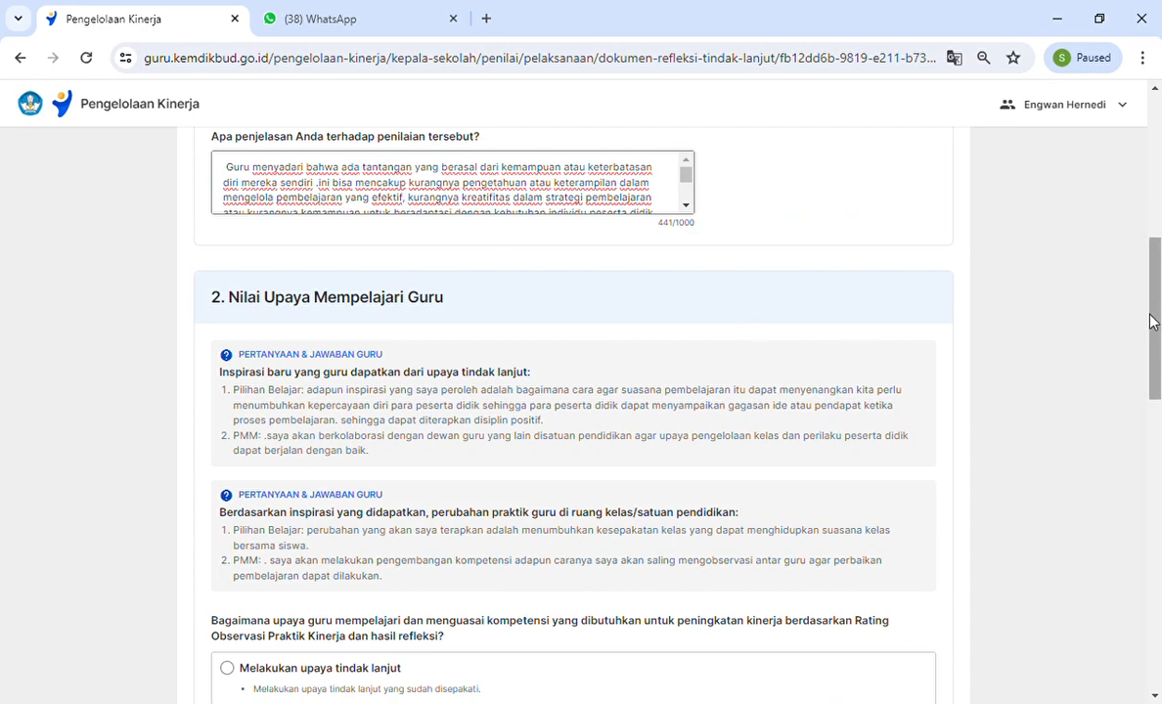
scroll(1149, 323, "down", 1)
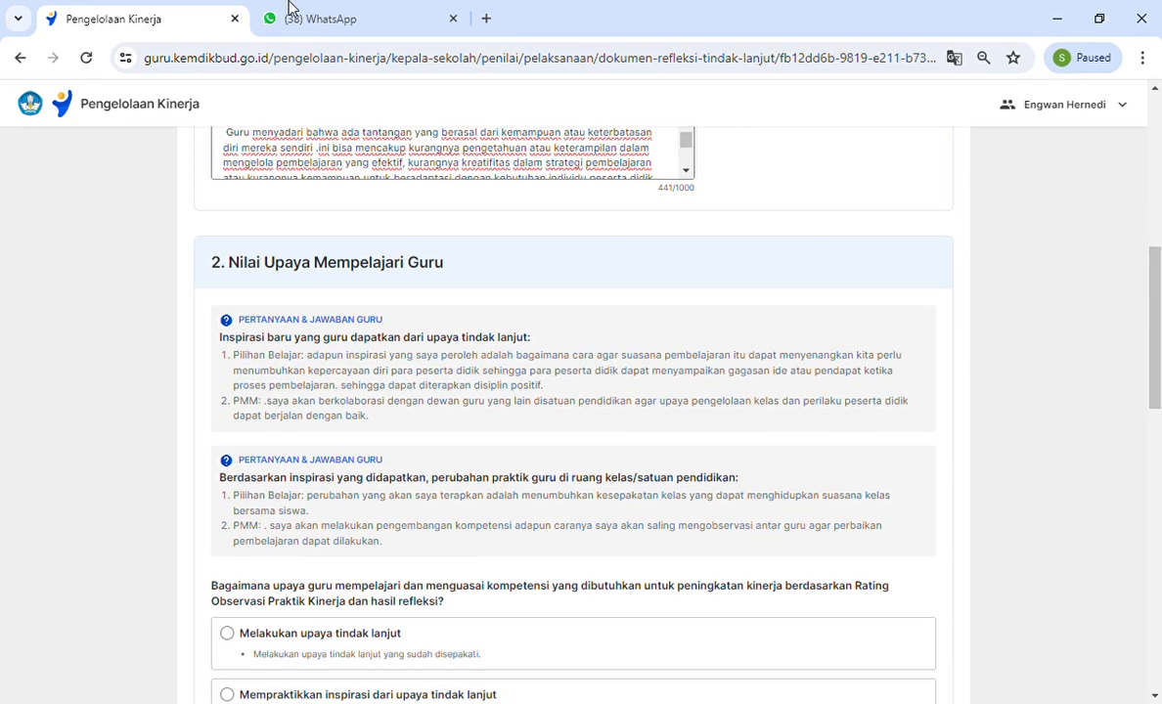
left_click_drag(236, 266, 457, 270)
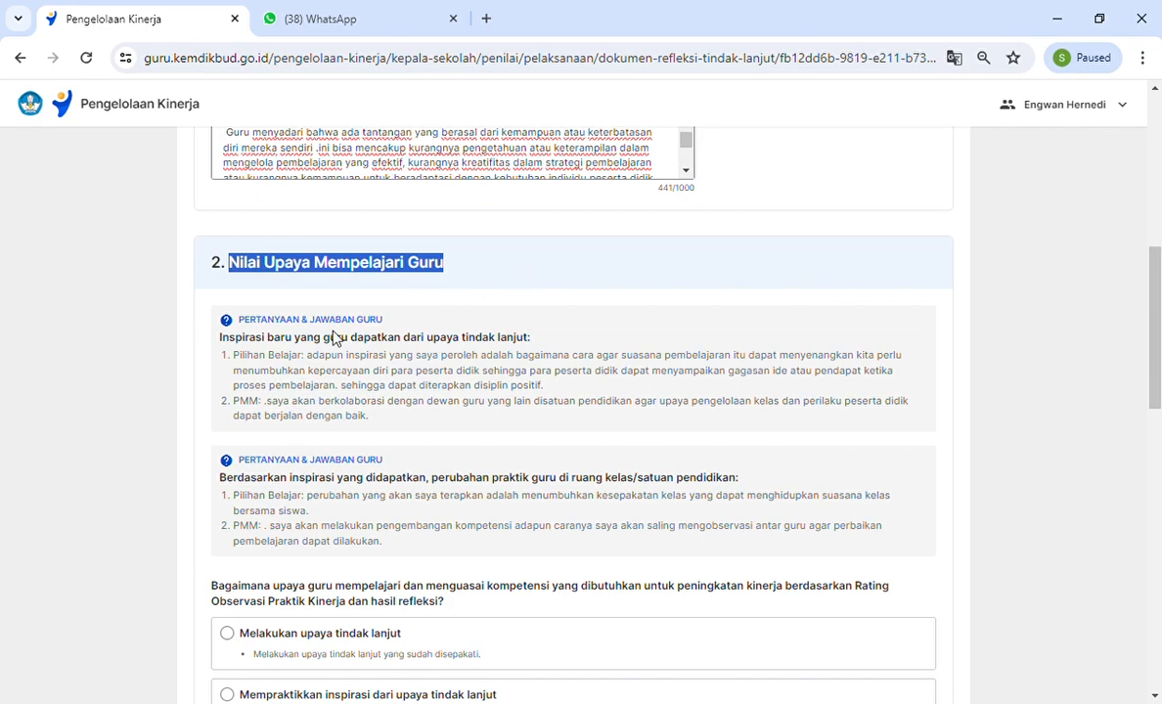
left_click(300, 364)
left_click_drag(307, 357, 878, 379)
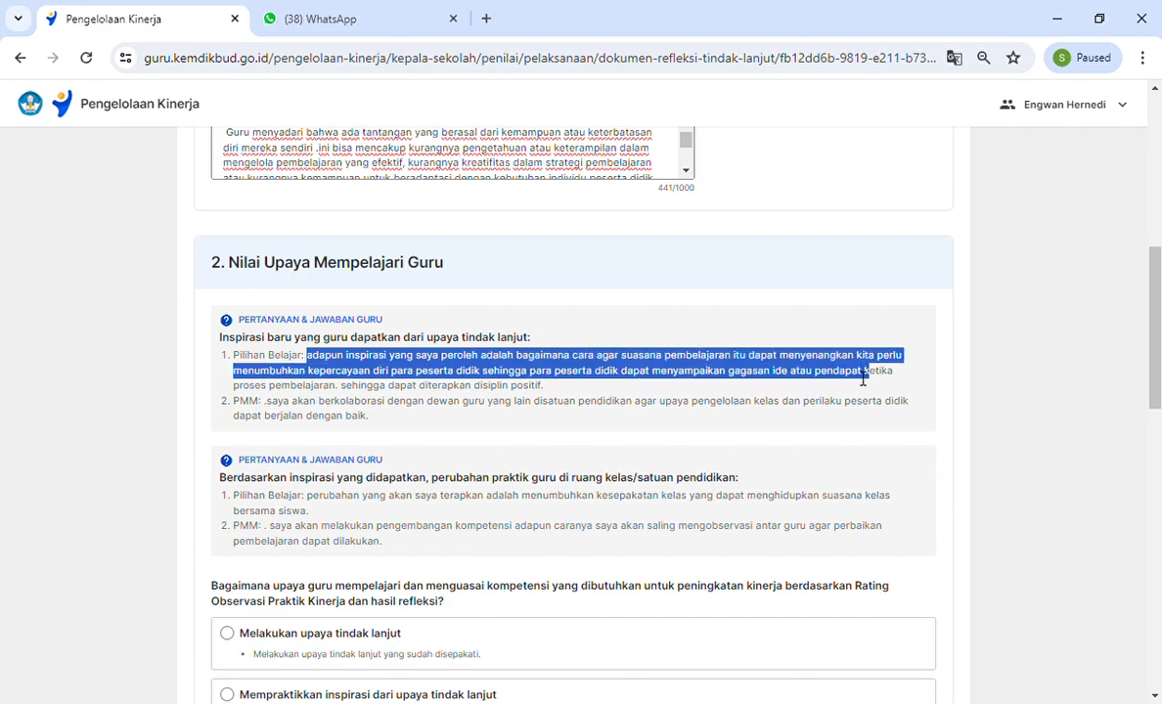
left_click(291, 413)
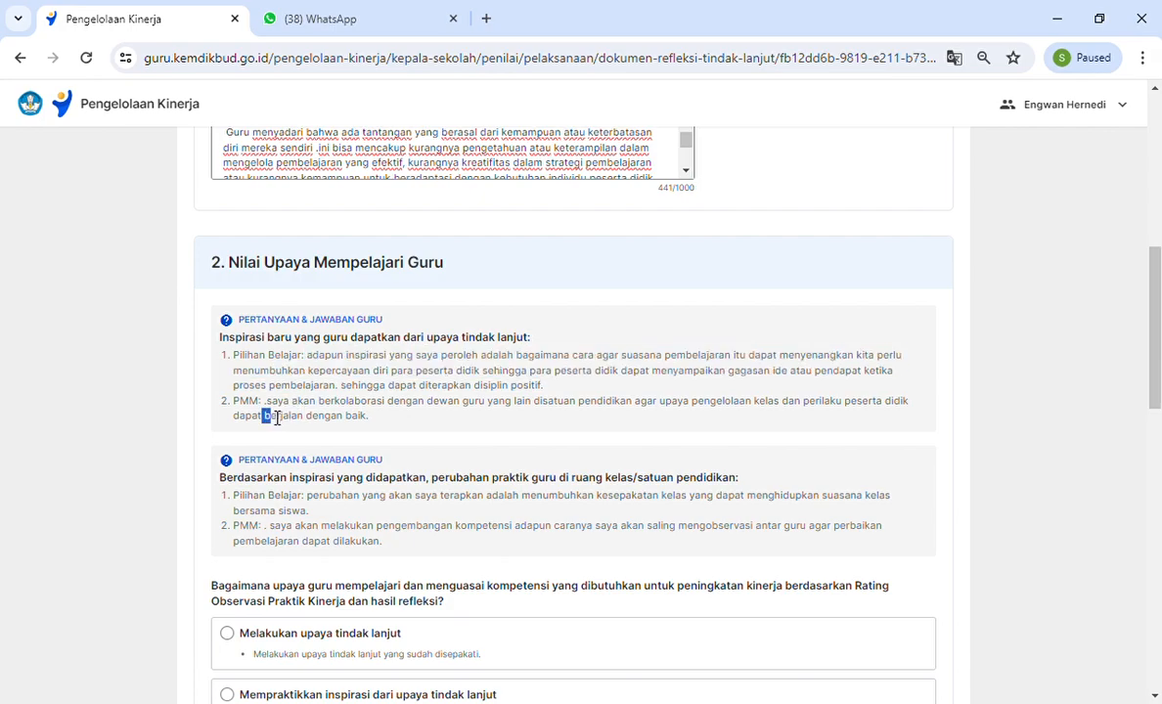
left_click_drag(264, 415, 354, 420)
left_click_drag(266, 402, 548, 412)
left_click(460, 459)
- Check the teacher's answers on changed classroom practice and rate the learning effort as "Melakukan upaya tindak lanjut"
left_click_drag(1147, 370, 1063, 395)
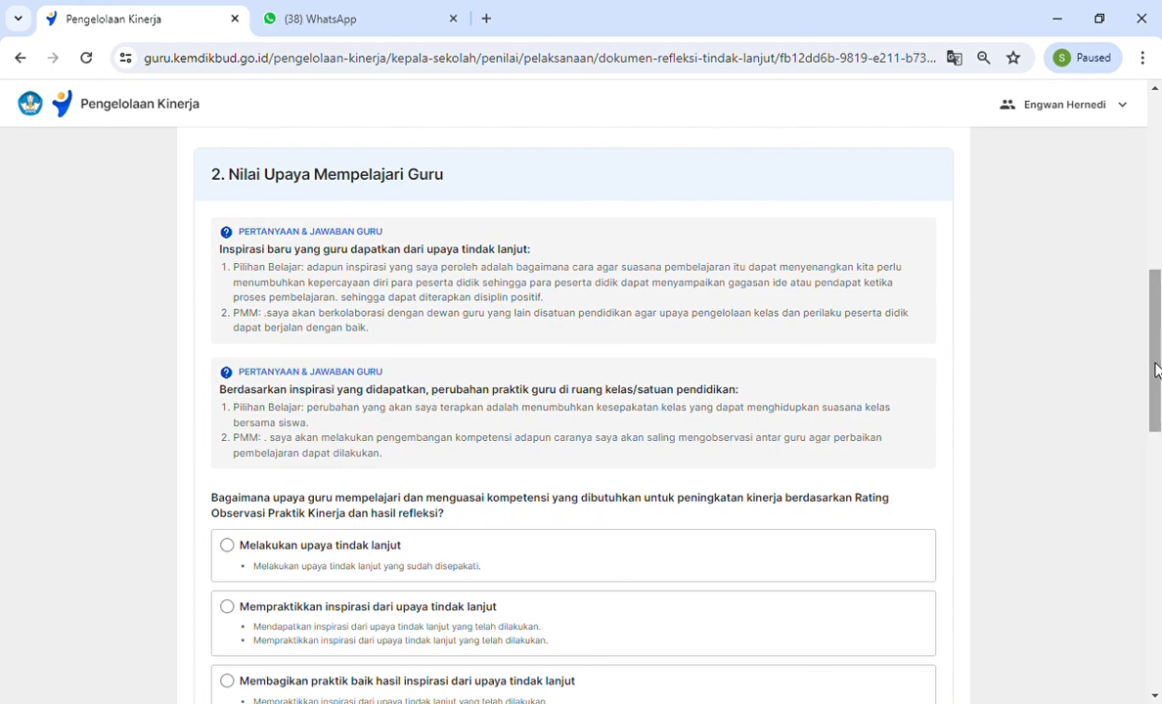
scroll(1154, 361, "down", 1)
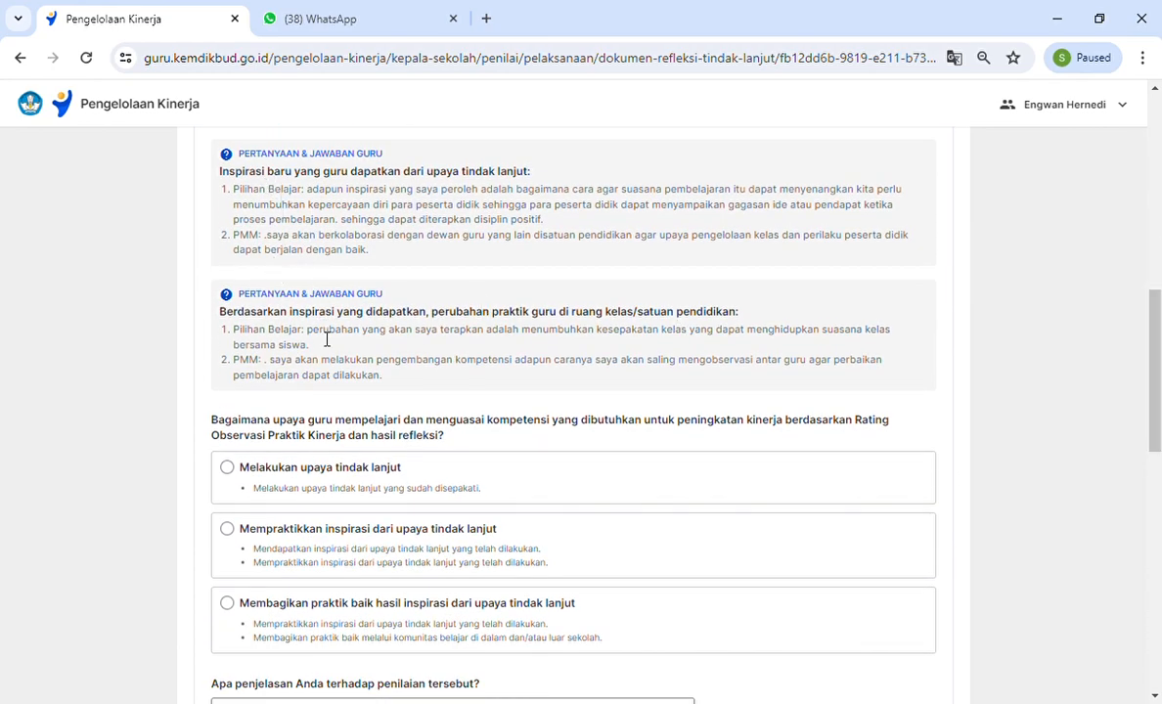
left_click_drag(200, 176, 917, 362)
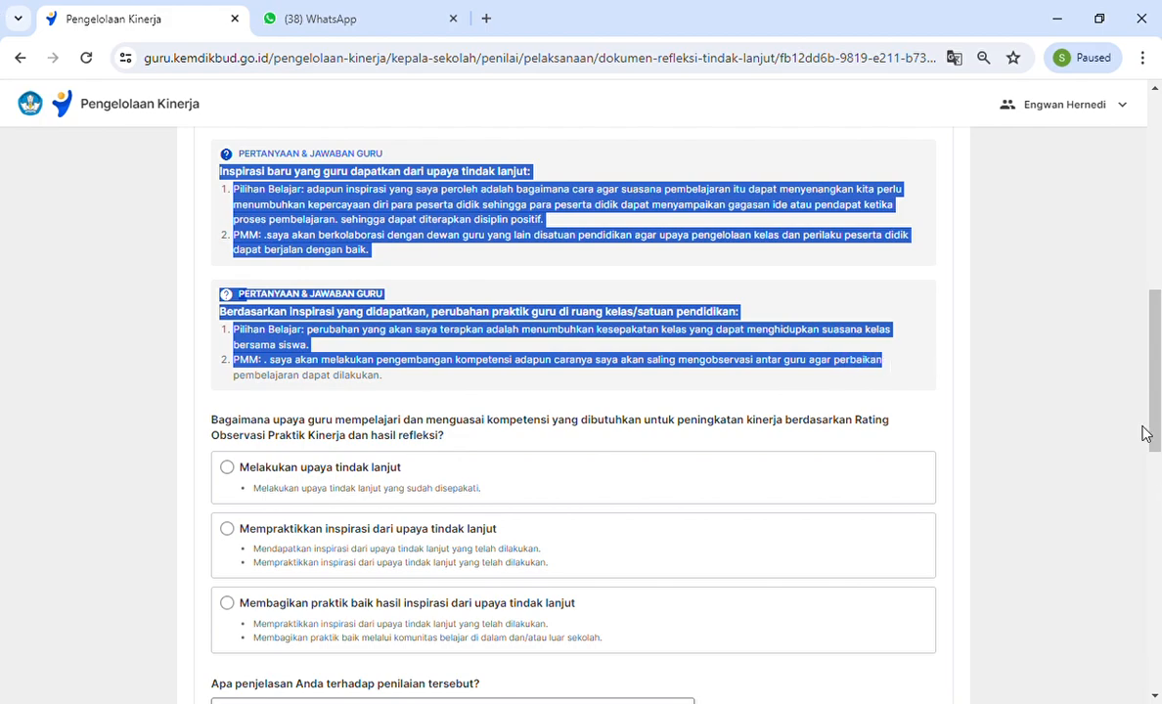
scroll(1139, 438, "down", 1)
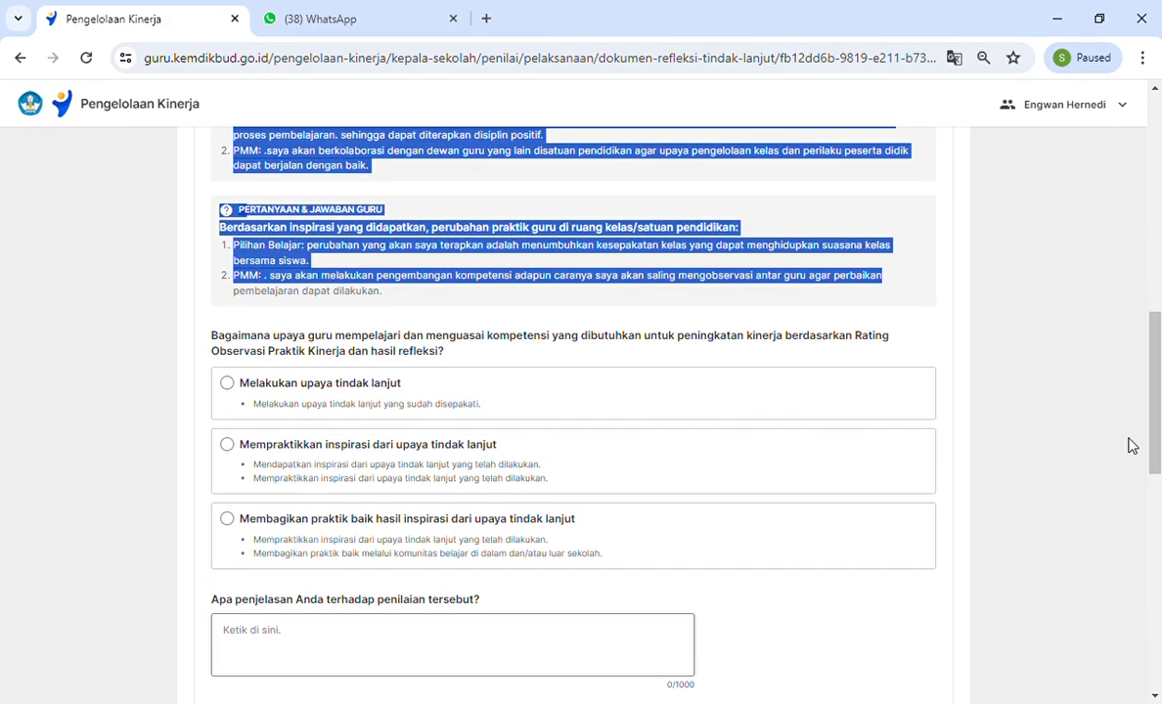
left_click(1005, 337)
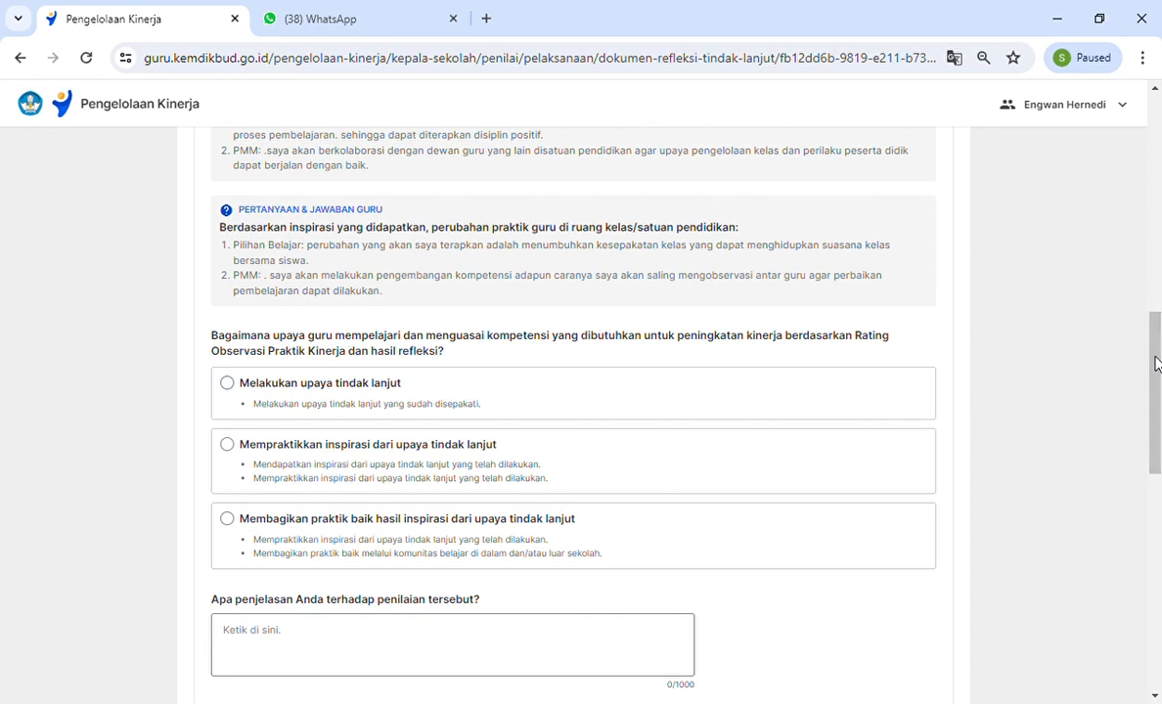
left_click_drag(1154, 389, 1156, 416)
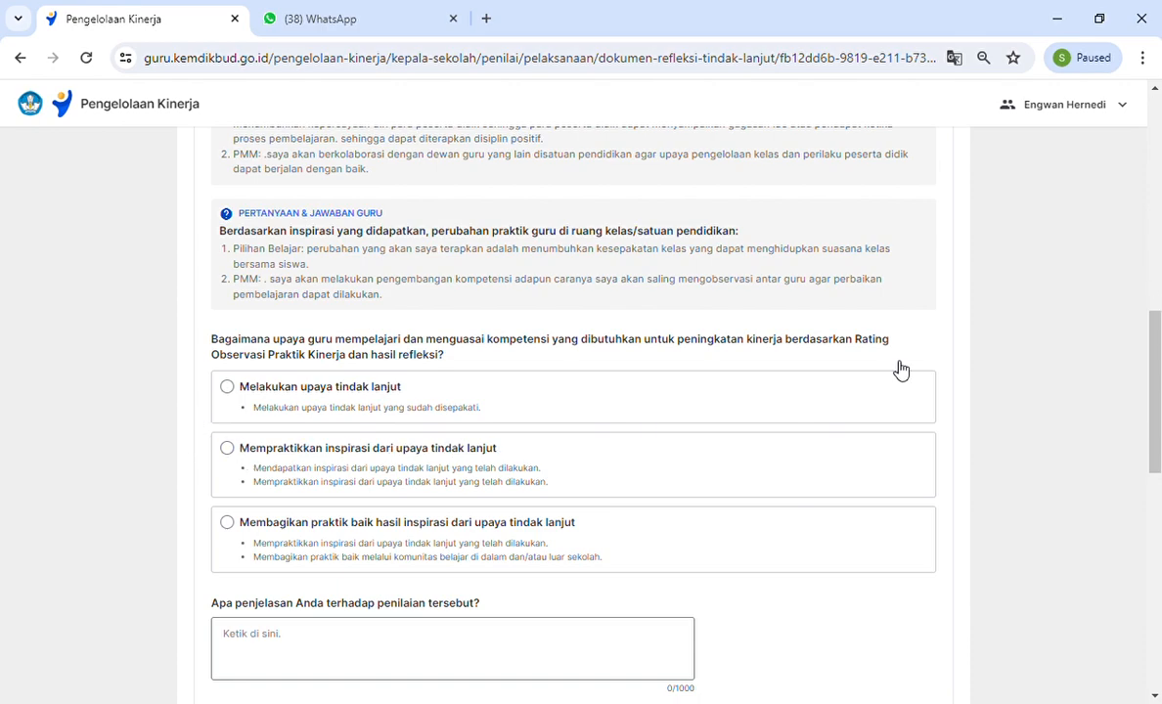
scroll(490, 388, "down", 1)
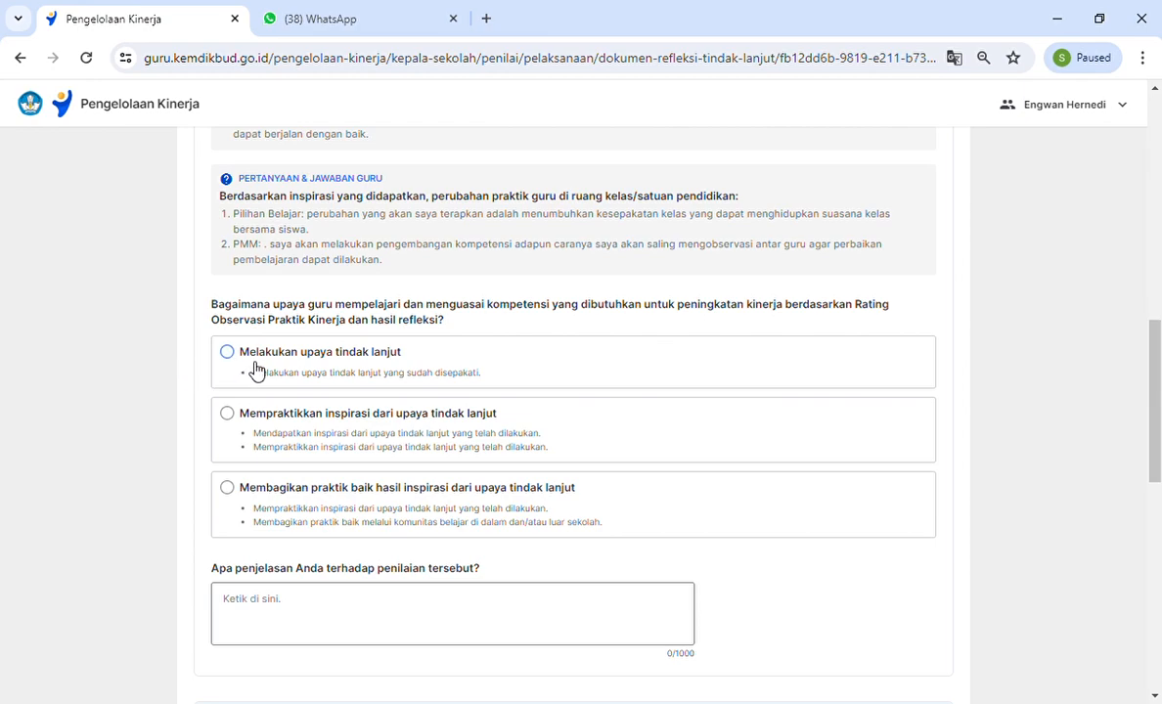
left_click(227, 350)
- Look over the teacher's answers and the chosen rating under Nilai Peningkatan Kinerja Guru, and return to Nilai Upaya Mempelajari Guru
scroll(389, 325, "down", 8)
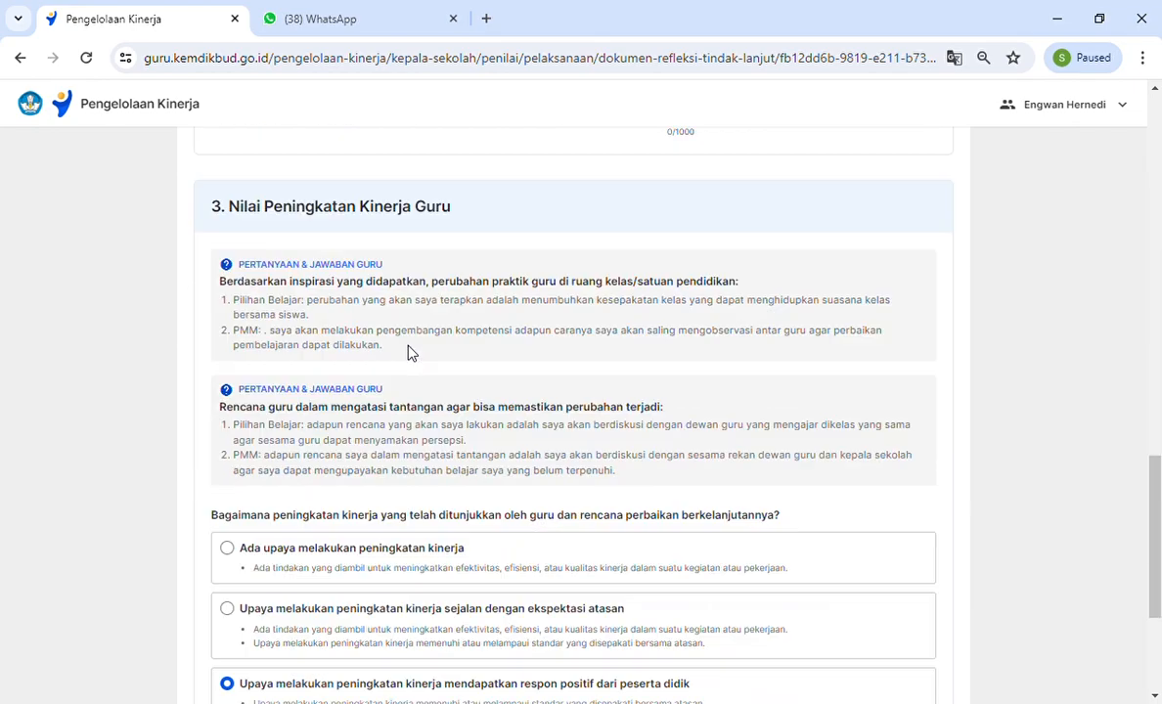
left_click_drag(206, 279, 586, 446)
scroll(587, 440, "down", 2)
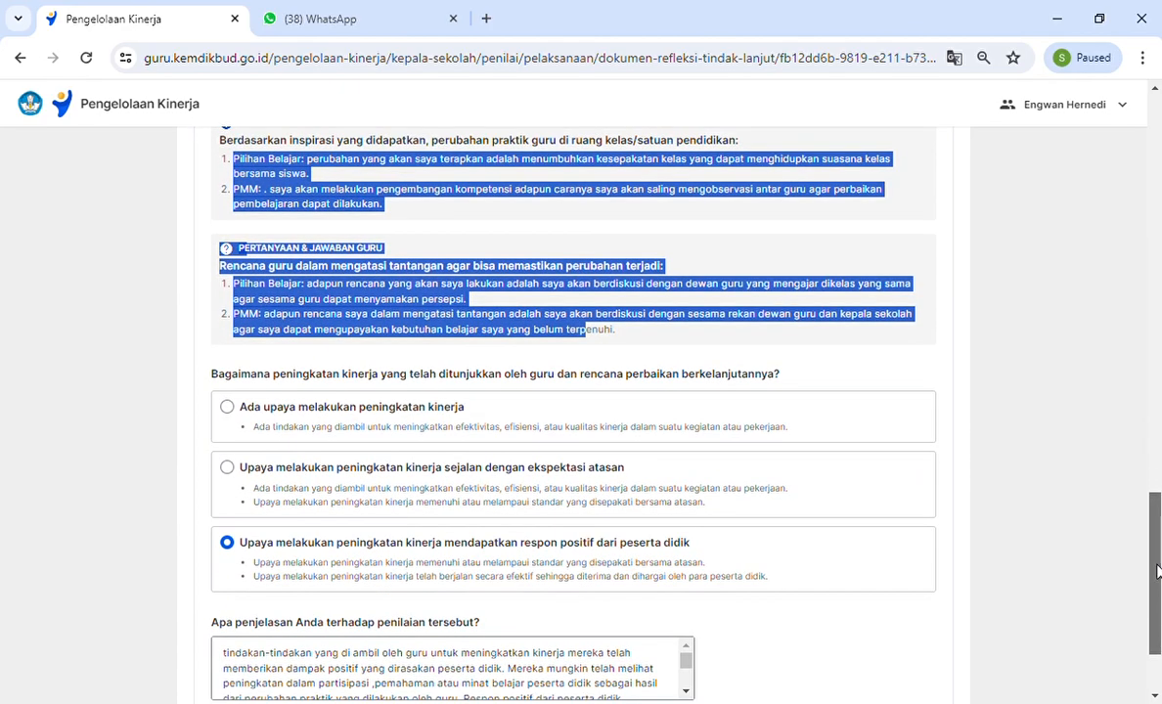
scroll(404, 371, "up", 14)
scroll(415, 389, "down", 5)
scroll(441, 371, "up", 5)
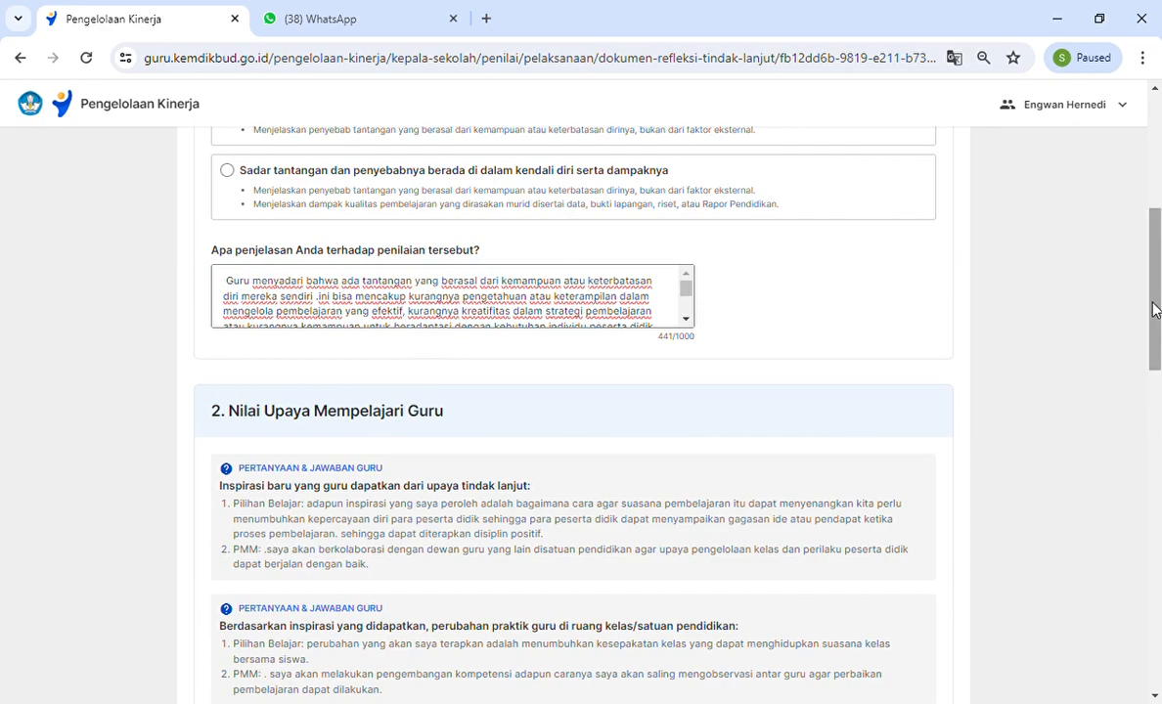
- Try the ratings "Mempraktikkan inspirasi dari upaya tindak lanjut" and "Membagikan praktik baik hasil inspirasi dari upaya tindak lanjut" for the teacher's learning effort
scroll(1154, 311, "down", 5)
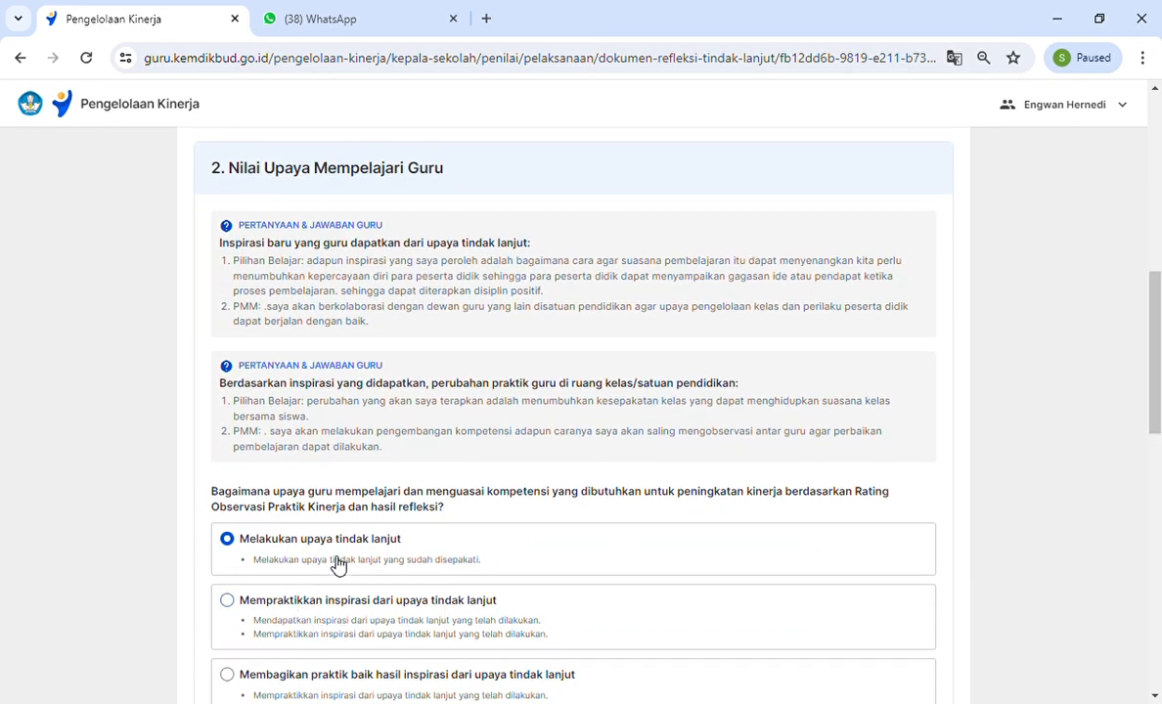
scroll(1032, 507, "down", 3)
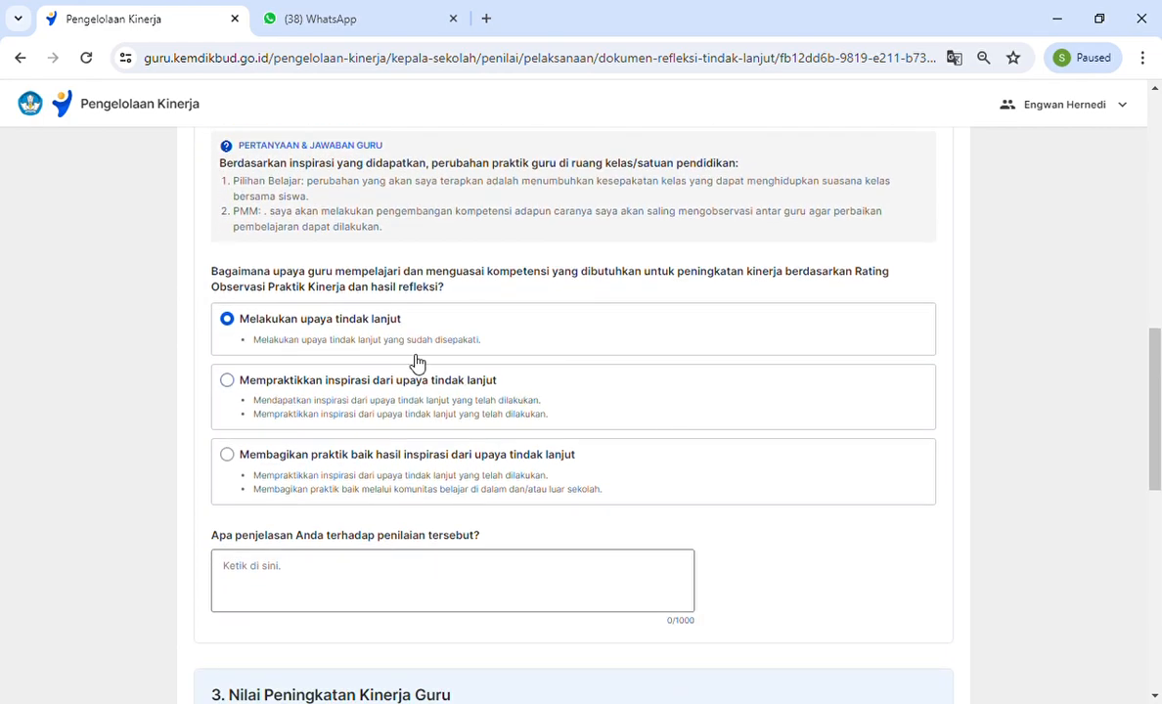
left_click(227, 381)
left_click(228, 456)
left_click(263, 564)
left_click(1084, 460)
scroll(1083, 460, "down", 2)
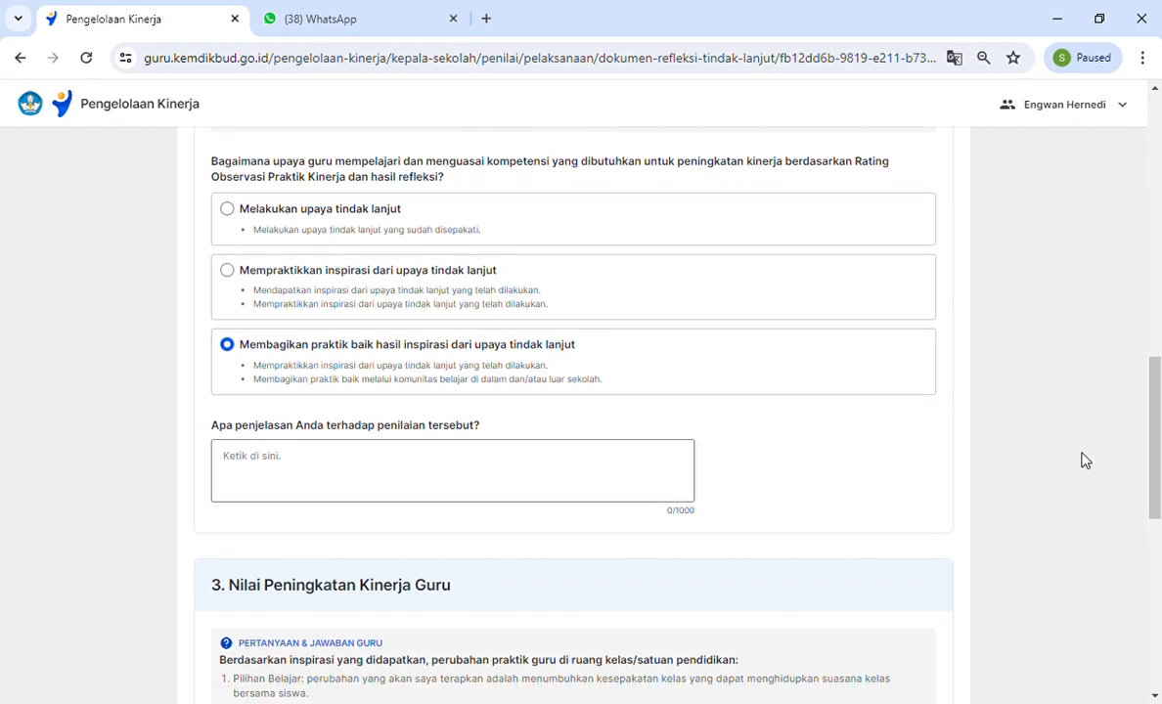
left_click_drag(208, 431, 495, 435)
left_click(461, 474)
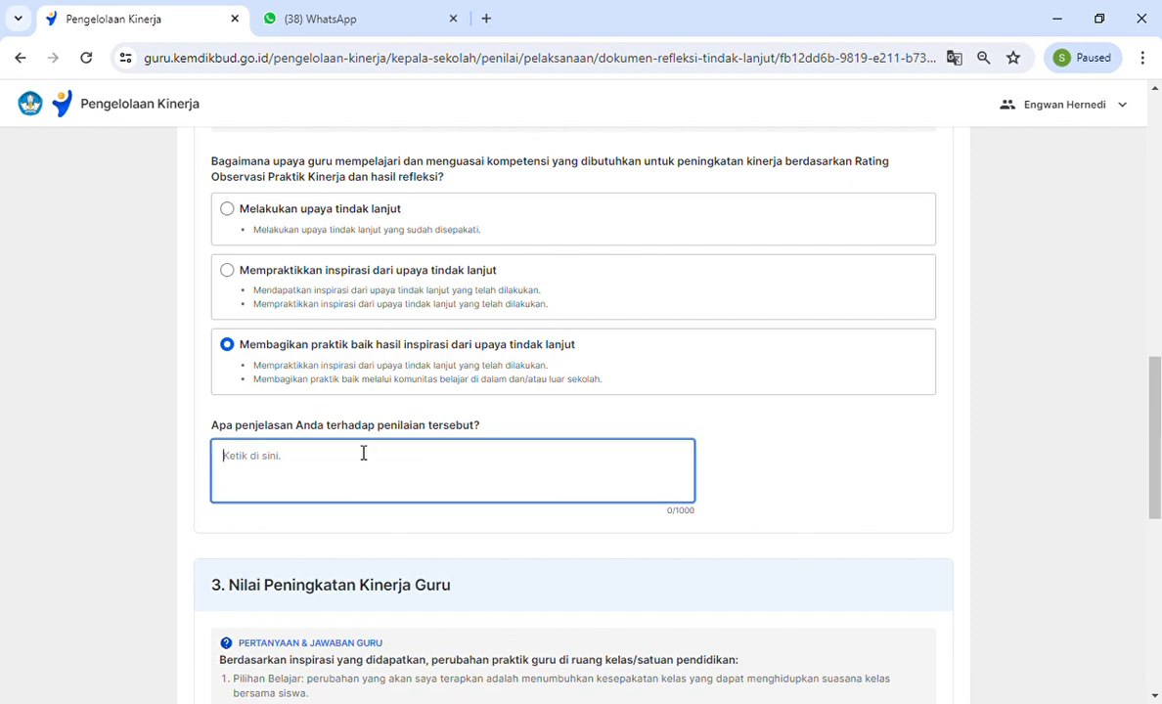
left_click_drag(238, 433, 290, 452)
left_click(306, 465)
- Rate the learning effort as "Melakukan upaya tindak lanjut" and enter the explanation beginning "Guru tidak hanya mengambil langkah-langkah untuk meningkatkan kinerja mereka"
left_click(235, 211)
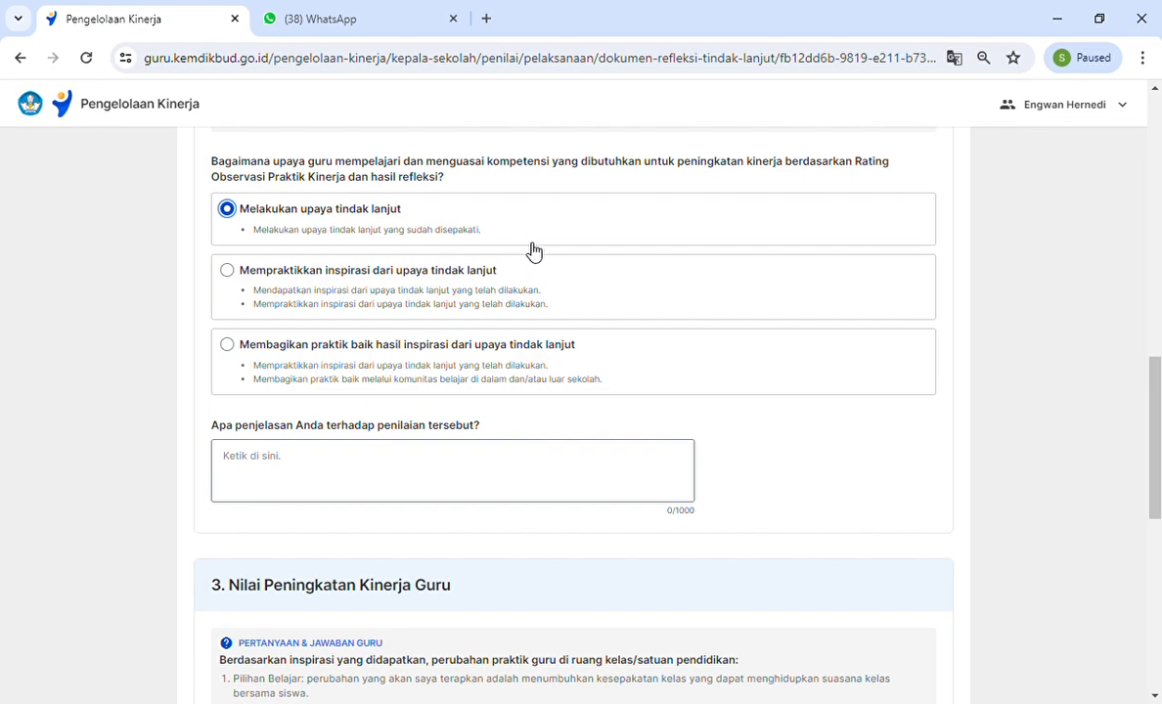
left_click(235, 456)
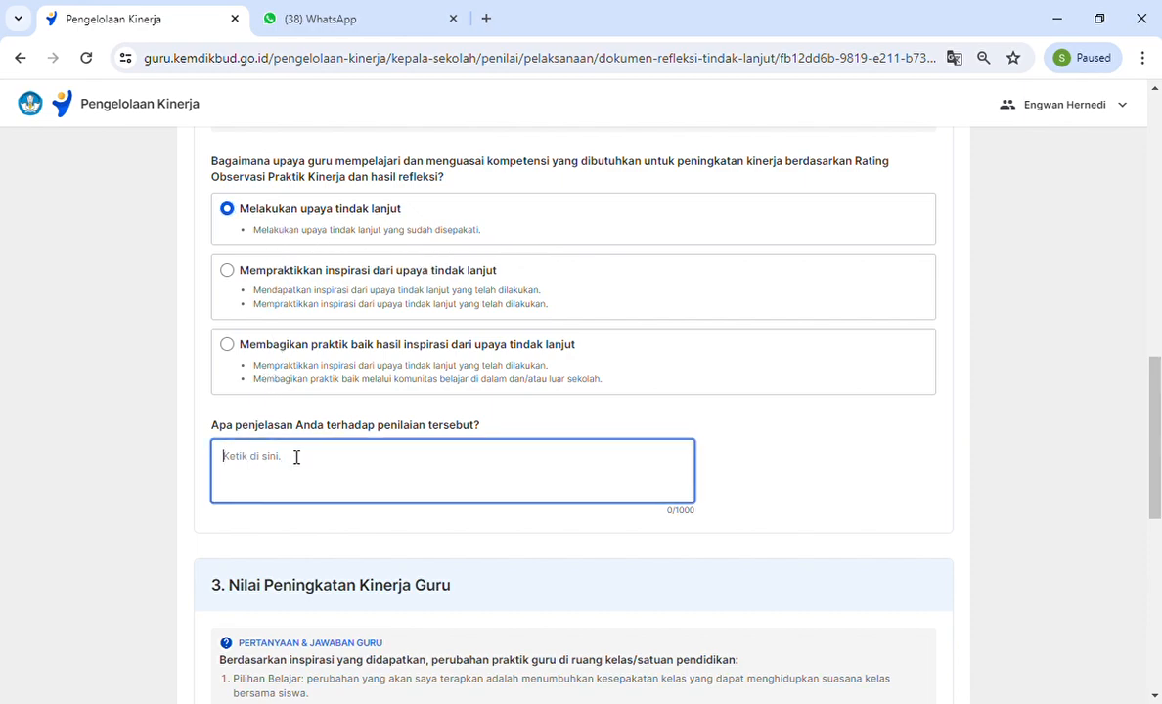
left_click(229, 210)
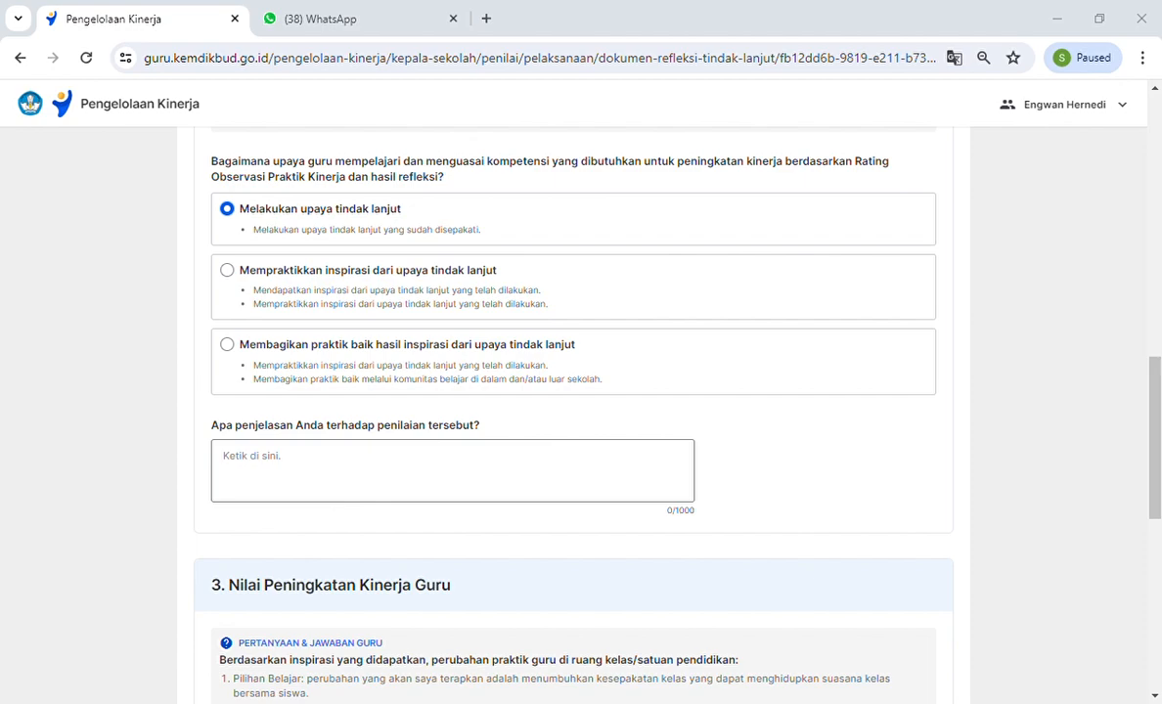
left_click(283, 456)
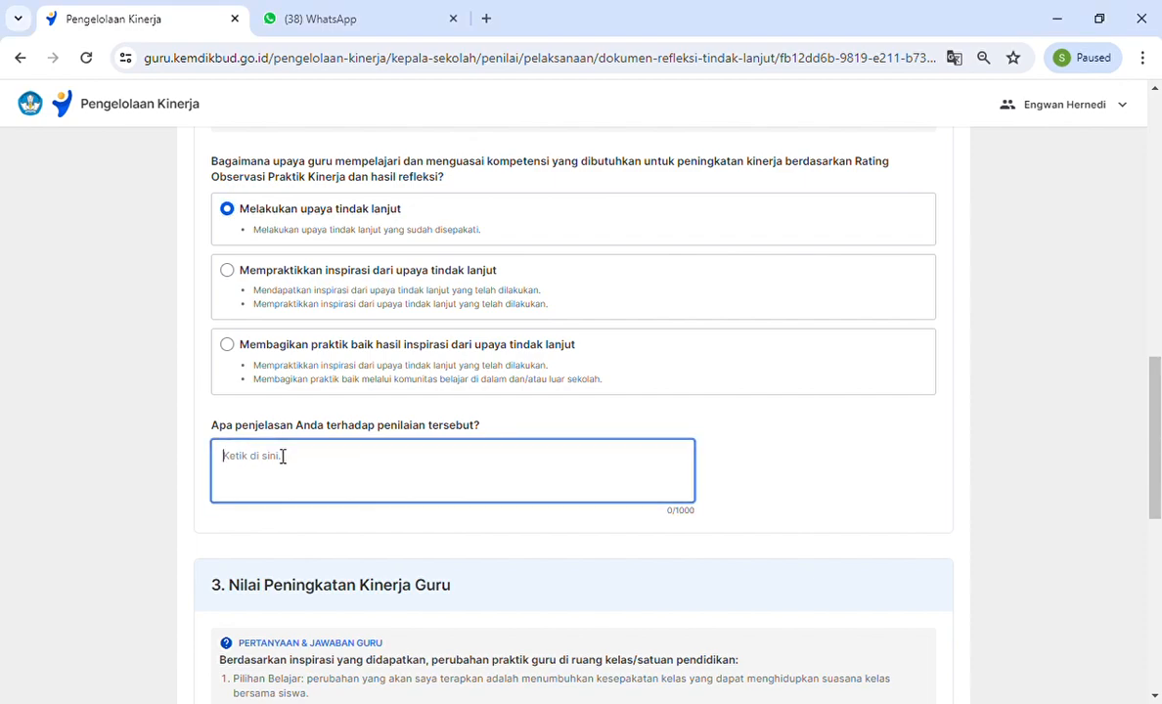
type("...benar-benar menerapkannya dalam praktek sehari-hari di ruang kelas atau lingkungan pendidikan. Mereka menggunakan inspirasi yang diperoleh dari upaya tindak lanjut untuk mengubah praket mereka dan mencoba pendekatan baru dalam mengajar atau berinteraksi dengan peserta didik.")
scroll(469, 476, "up", 1)
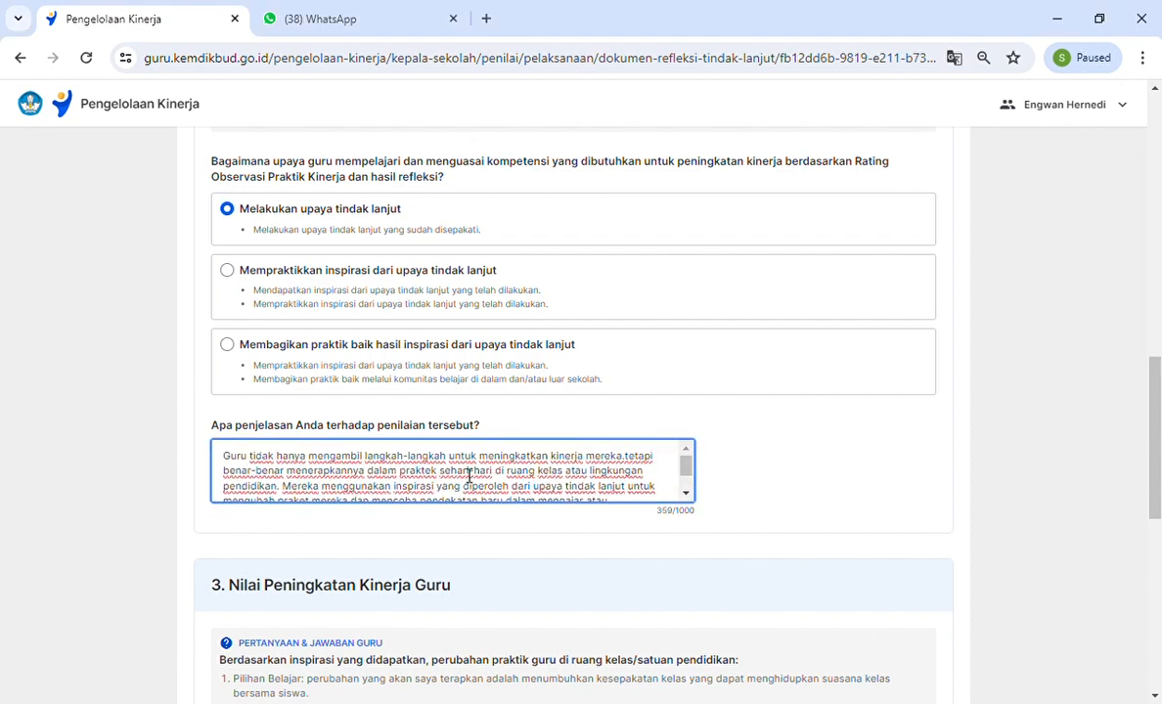
- Proofread the learning-effort explanation through to its end and check it against the chosen rating and the explanation question
left_click_drag(233, 460, 663, 469)
left_click_drag(236, 482, 643, 482)
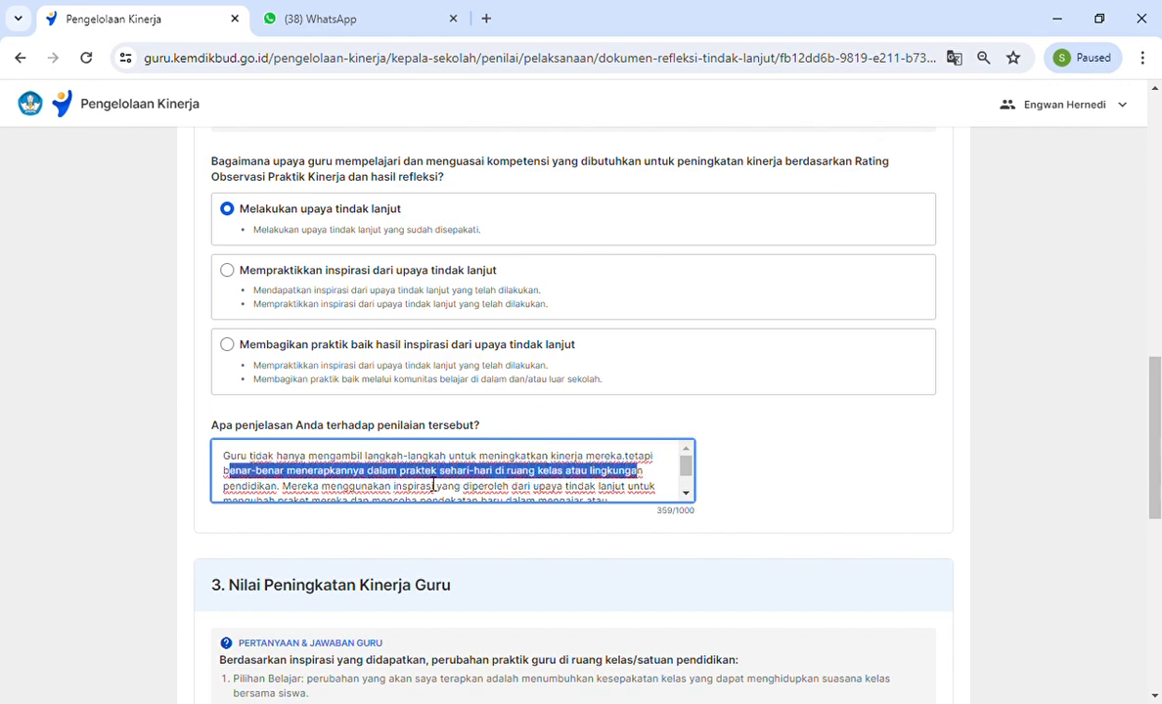
left_click_drag(252, 487, 393, 494)
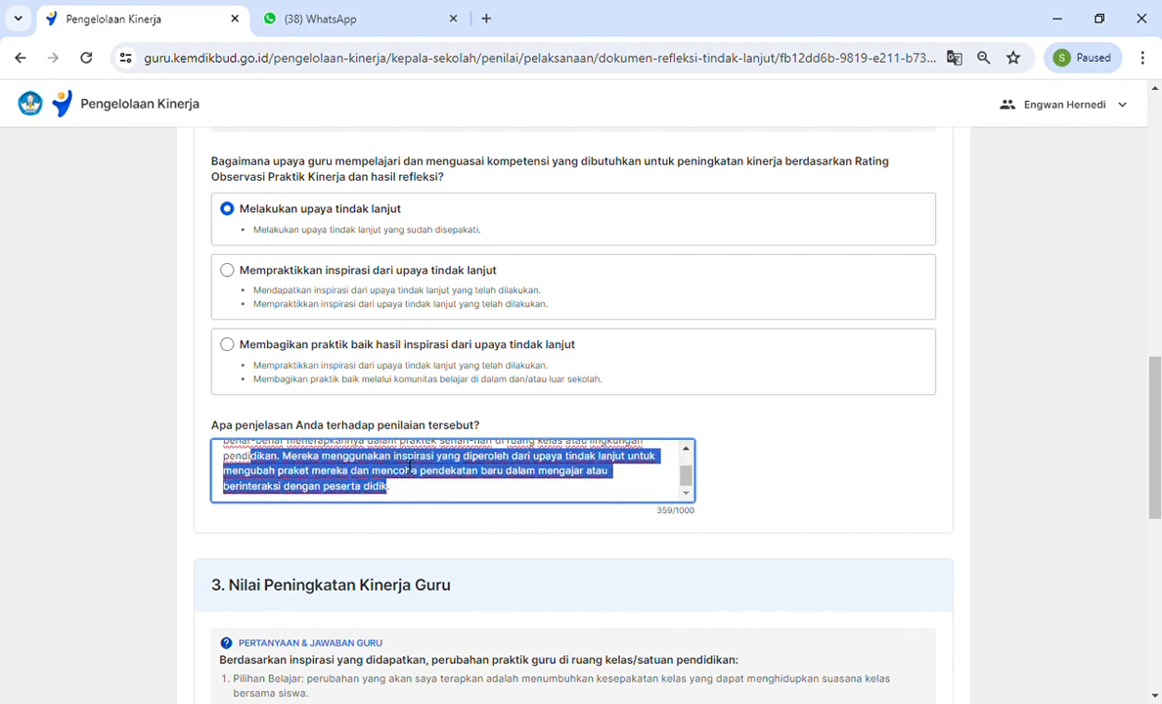
left_click(654, 479)
left_click_drag(293, 473, 569, 491)
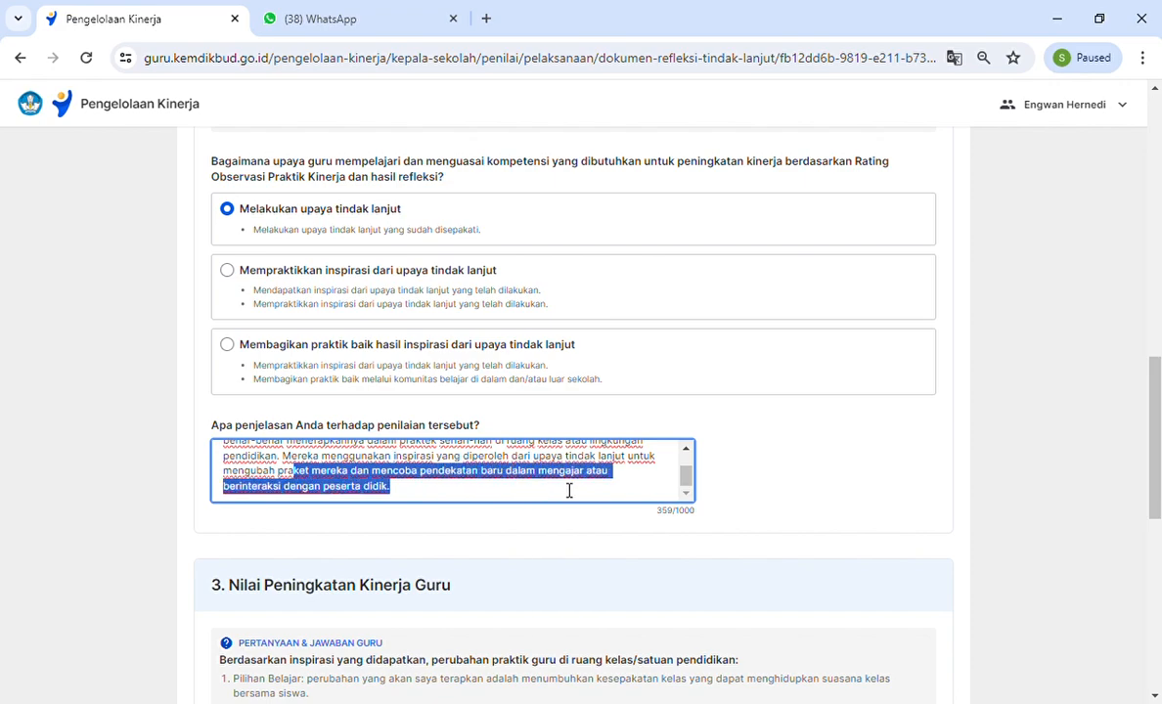
left_click(260, 486)
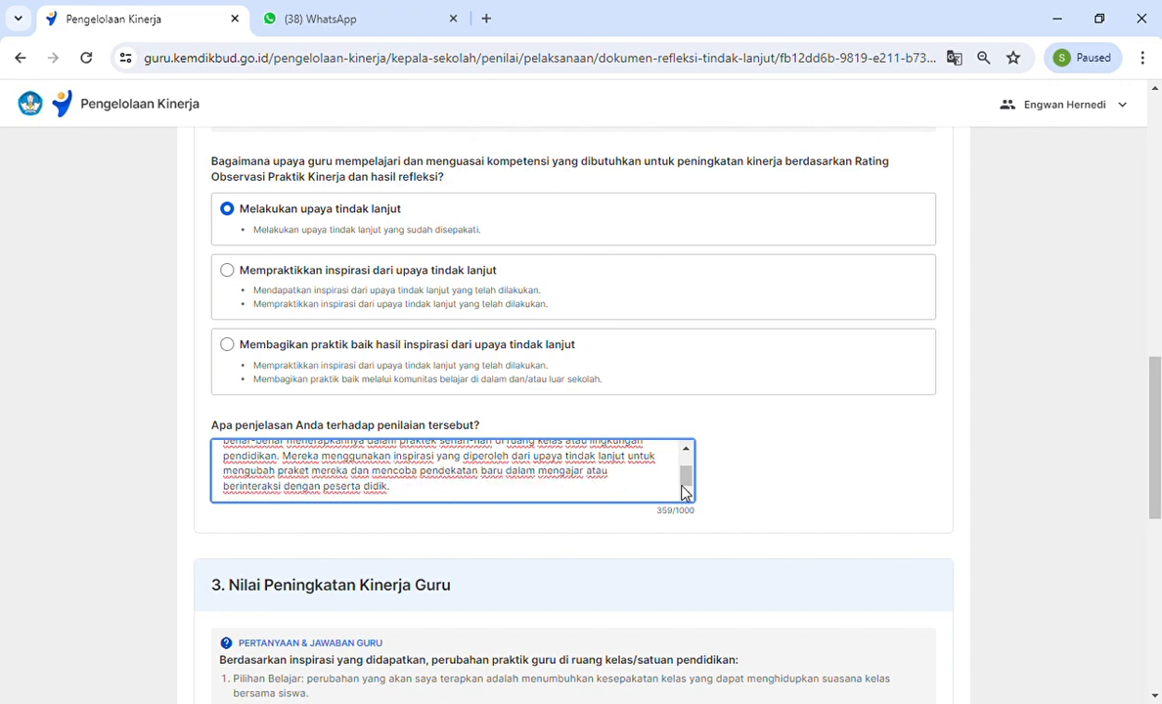
left_click_drag(683, 492, 684, 466)
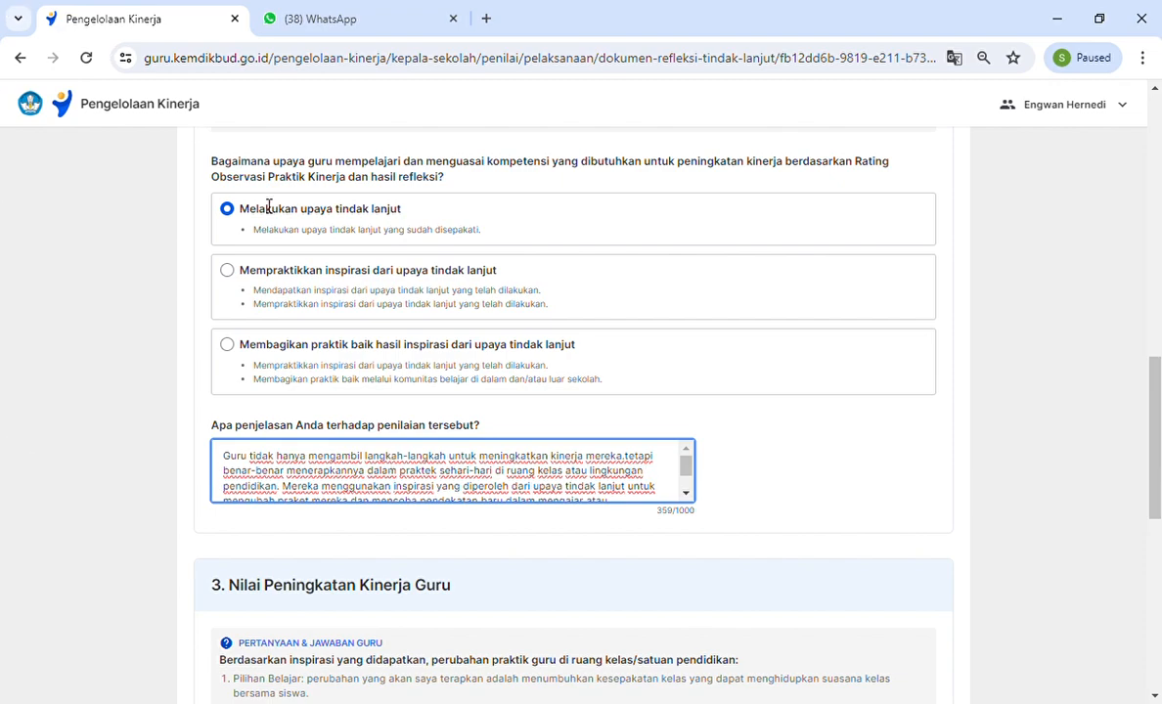
left_click(234, 224)
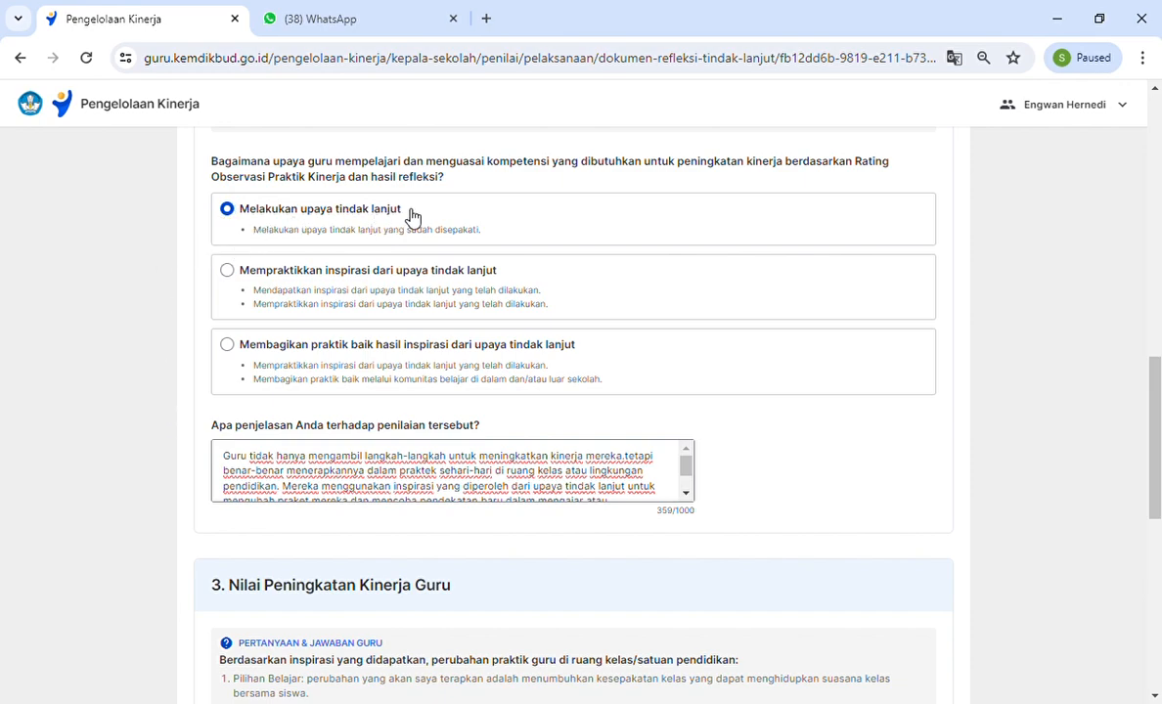
left_click(683, 465)
left_click_drag(224, 455, 583, 476)
left_click_drag(204, 422, 281, 431)
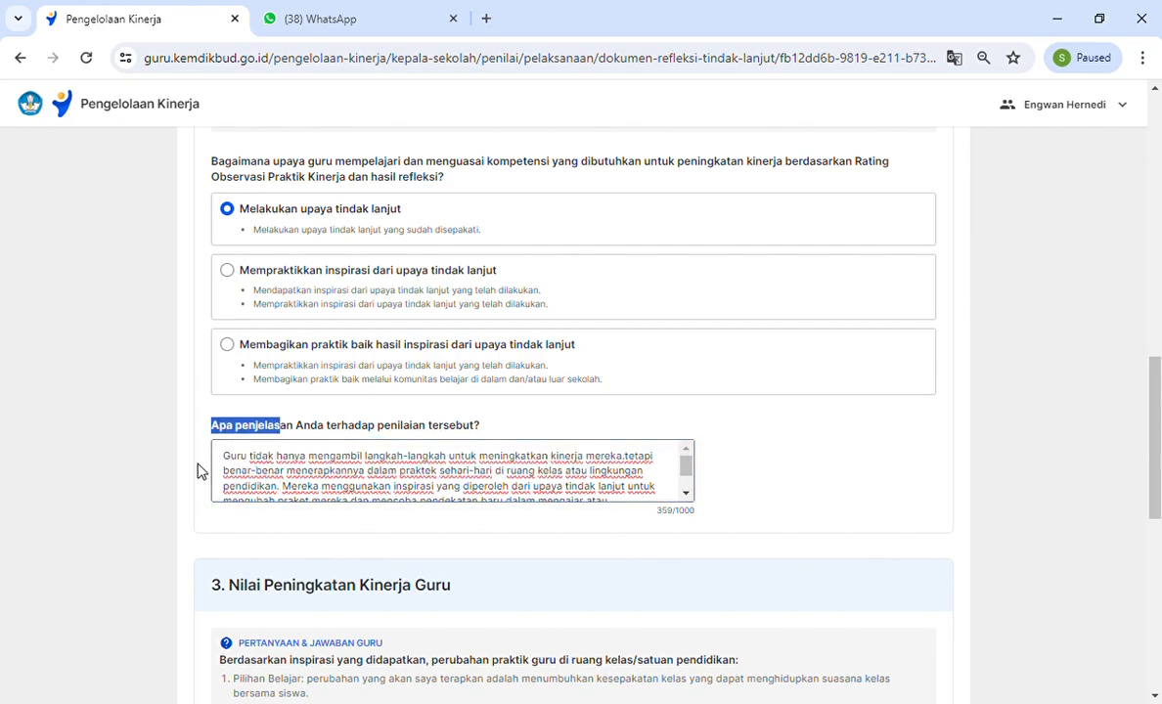
left_click_drag(224, 457, 353, 492)
left_click(124, 423)
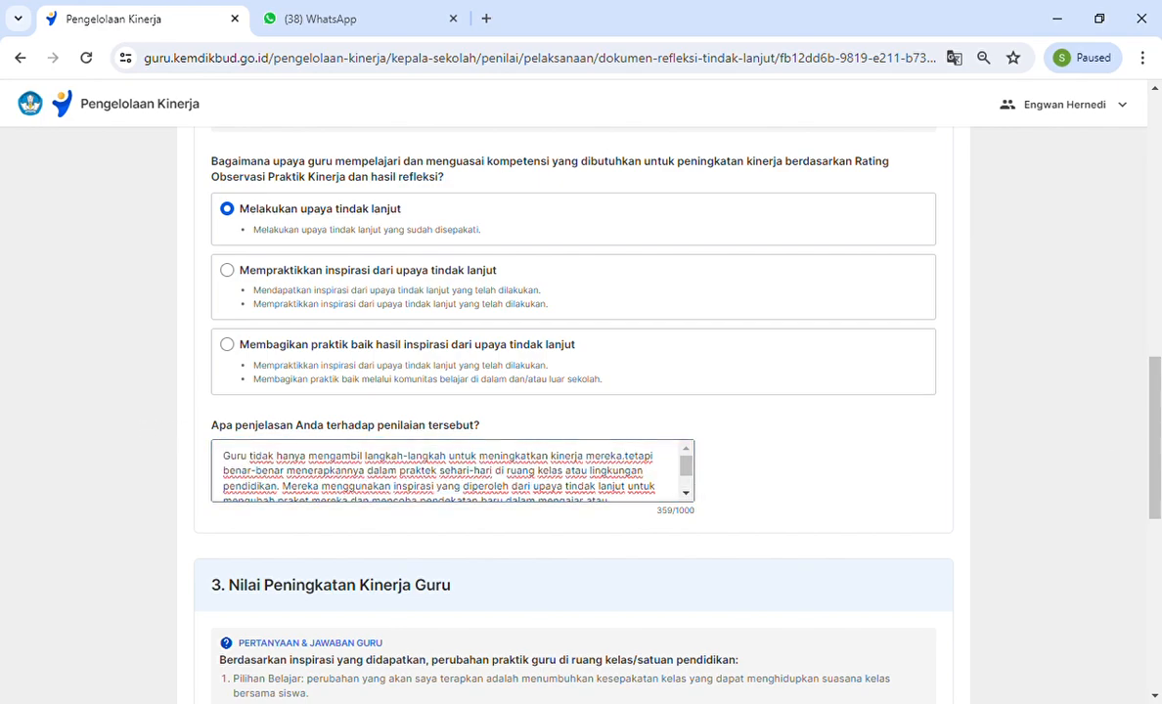
- Read the teacher's Pilihan Belajar and PMM answers on changed classroom practice under Nilai Peningkatan Kinerja Guru
scroll(577, 411, "down", 3)
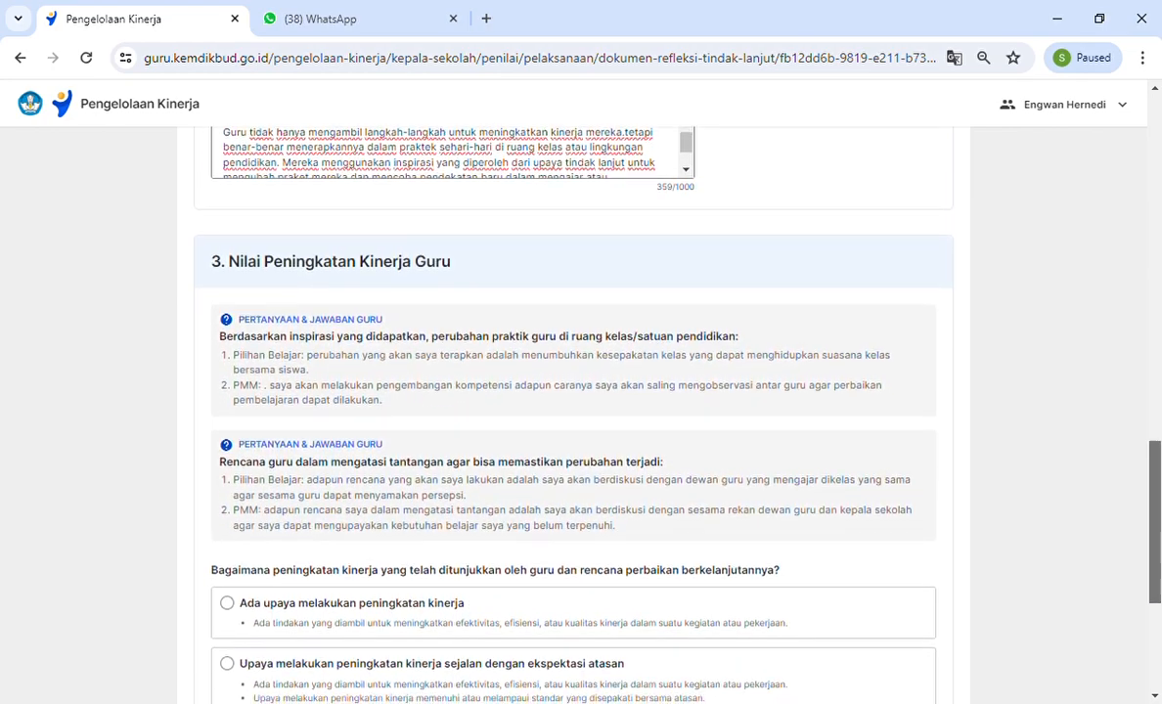
scroll(1159, 516, "down", 1)
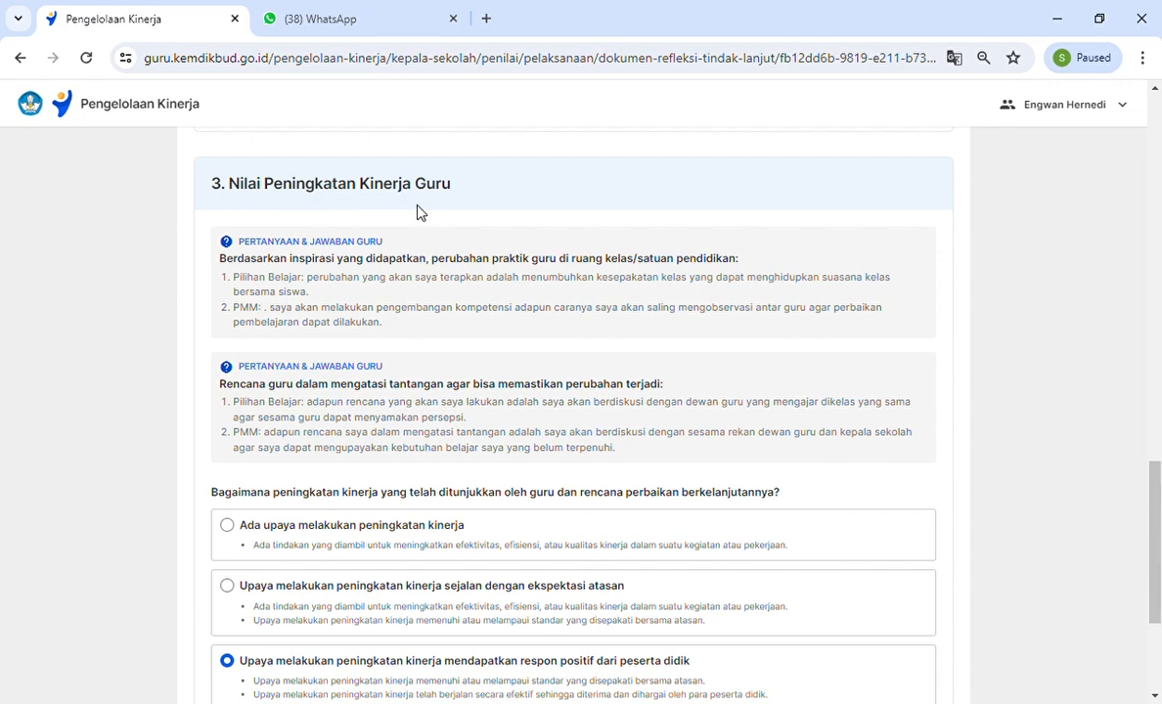
left_click_drag(484, 192, 207, 194)
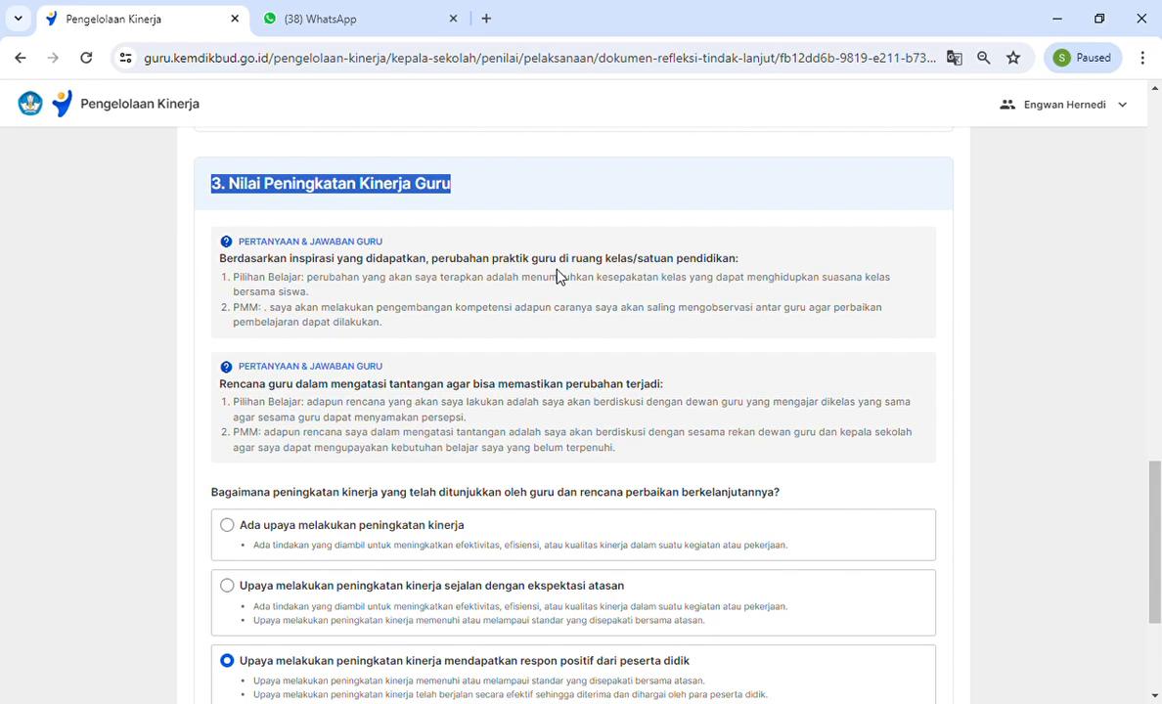
left_click(163, 311)
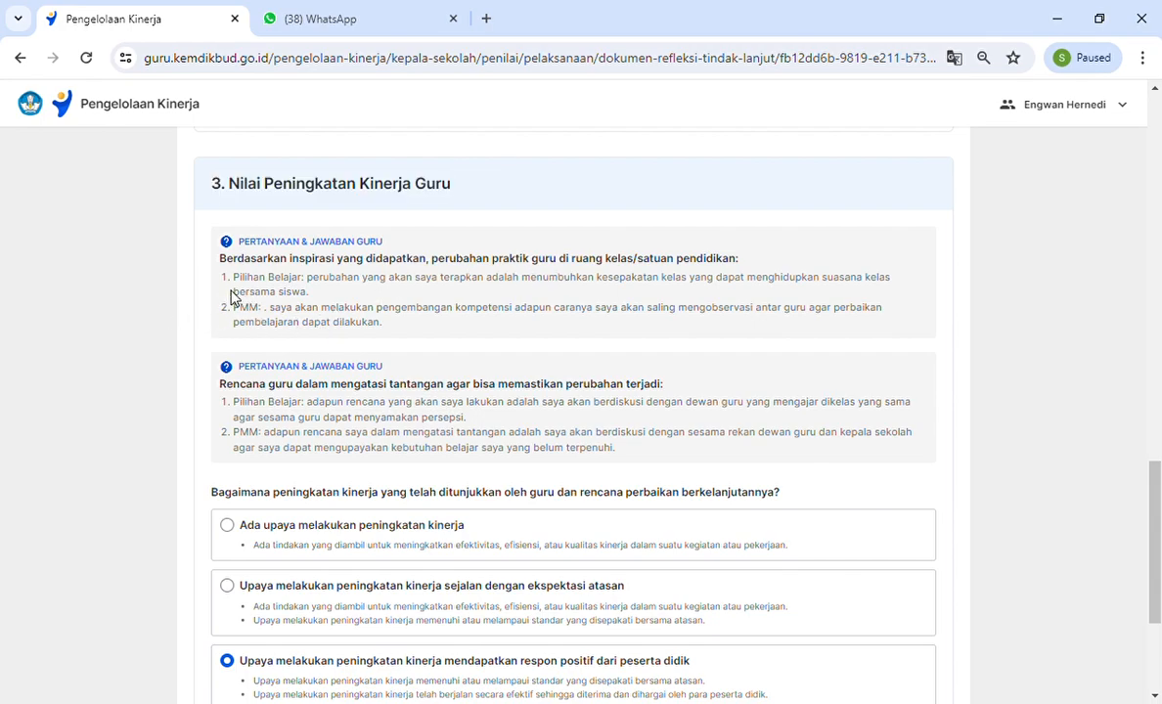
left_click_drag(215, 275, 374, 266)
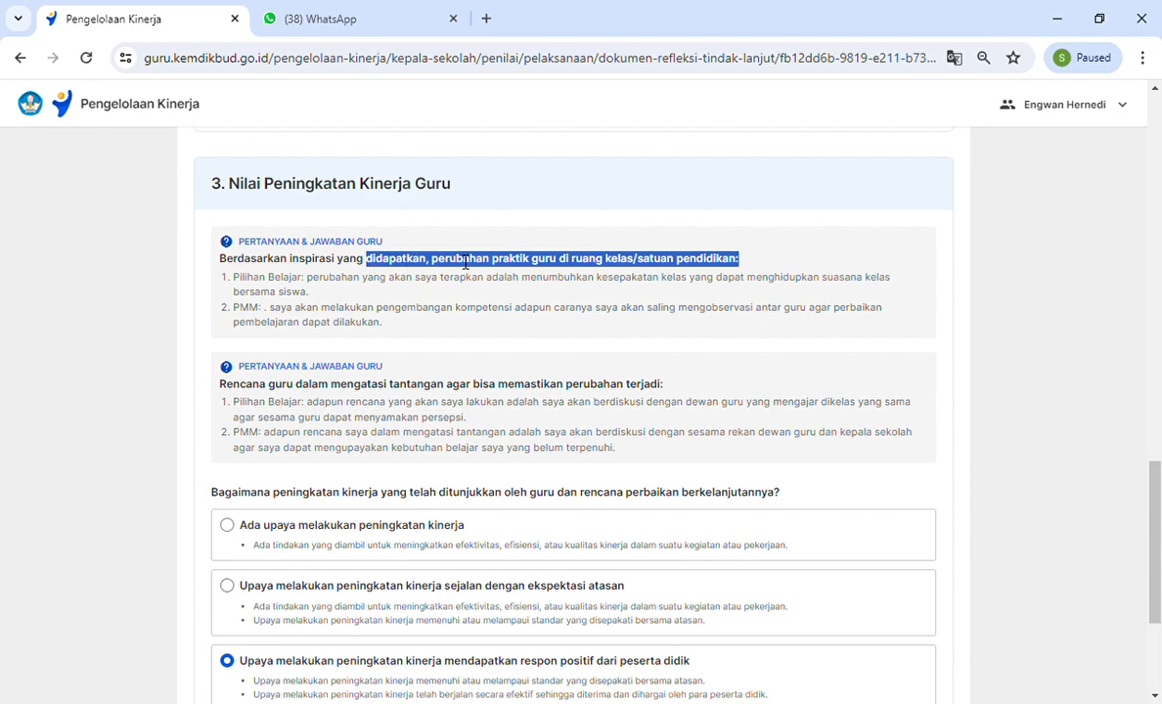
left_click(156, 284)
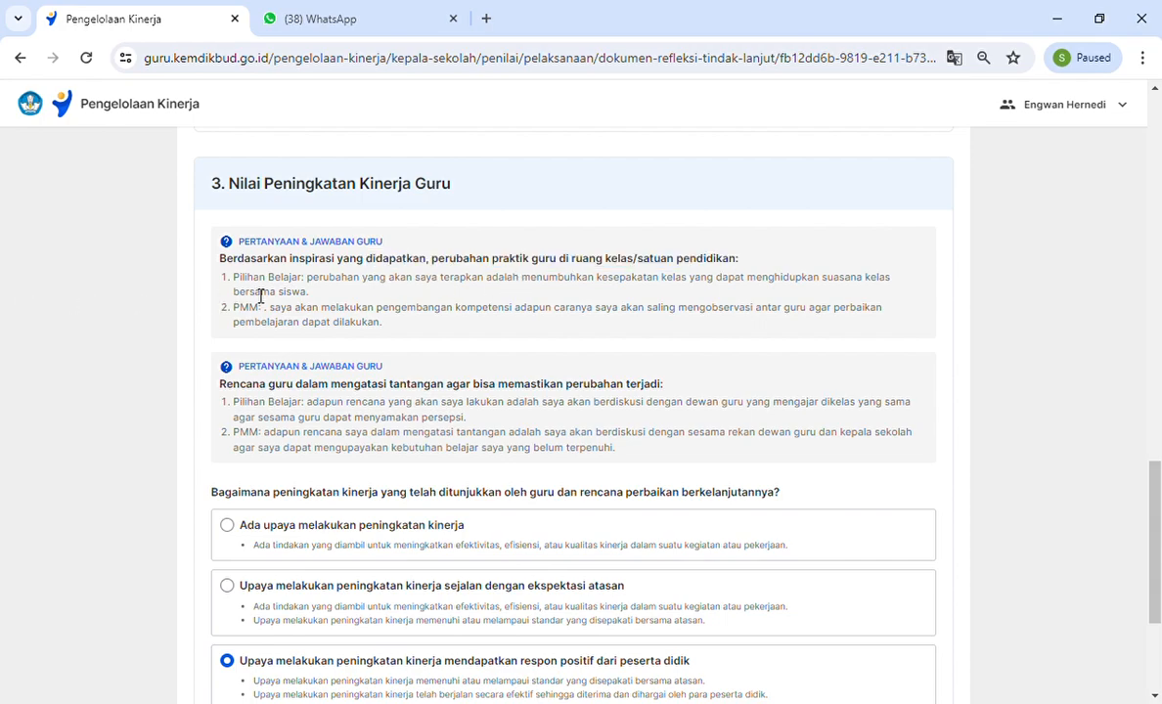
left_click_drag(311, 278, 778, 290)
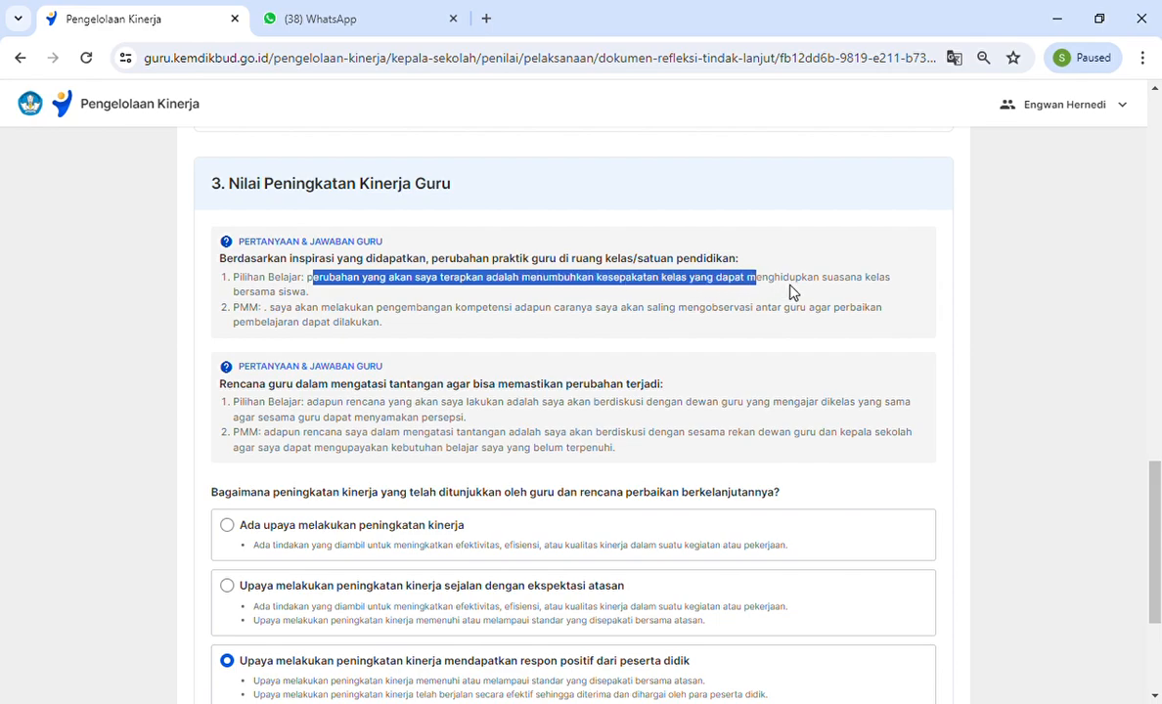
left_click(280, 329)
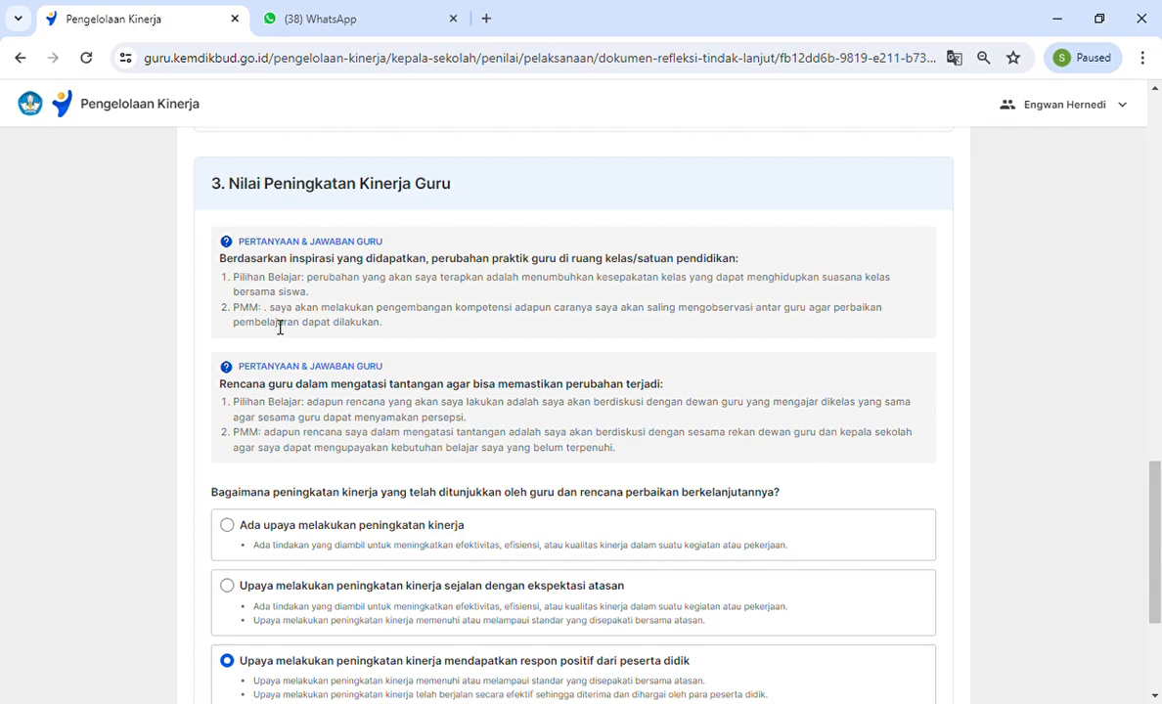
left_click_drag(240, 311, 248, 315)
left_click_drag(270, 311, 565, 317)
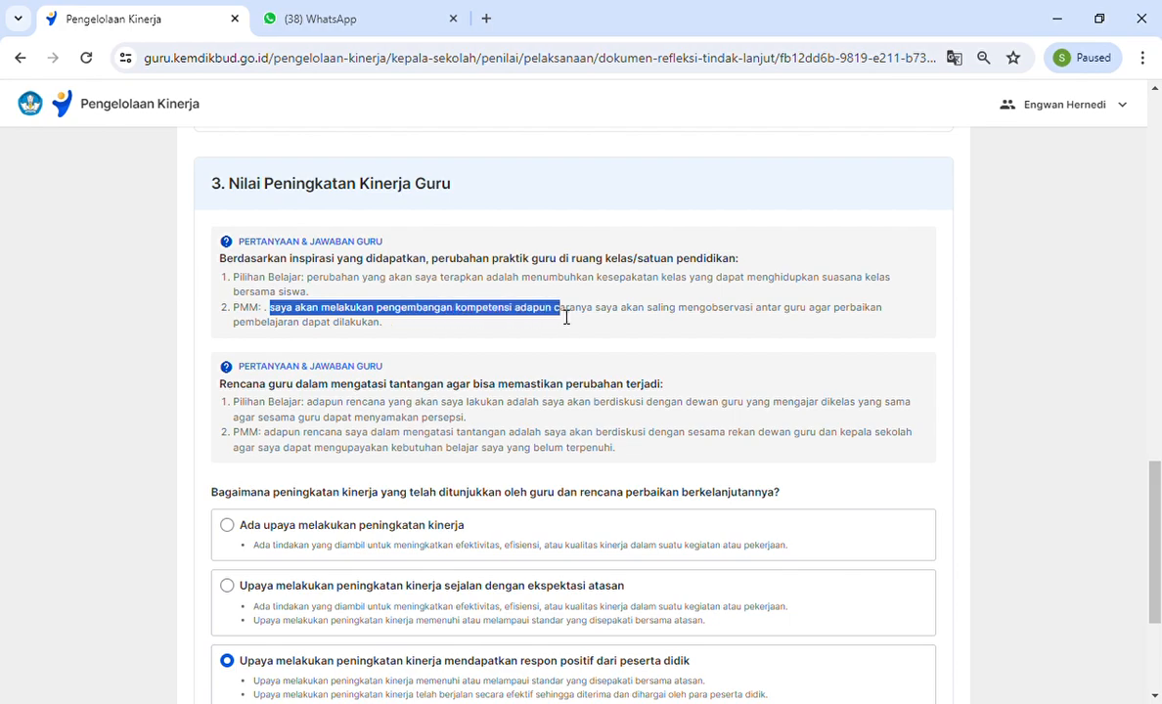
left_click(565, 347)
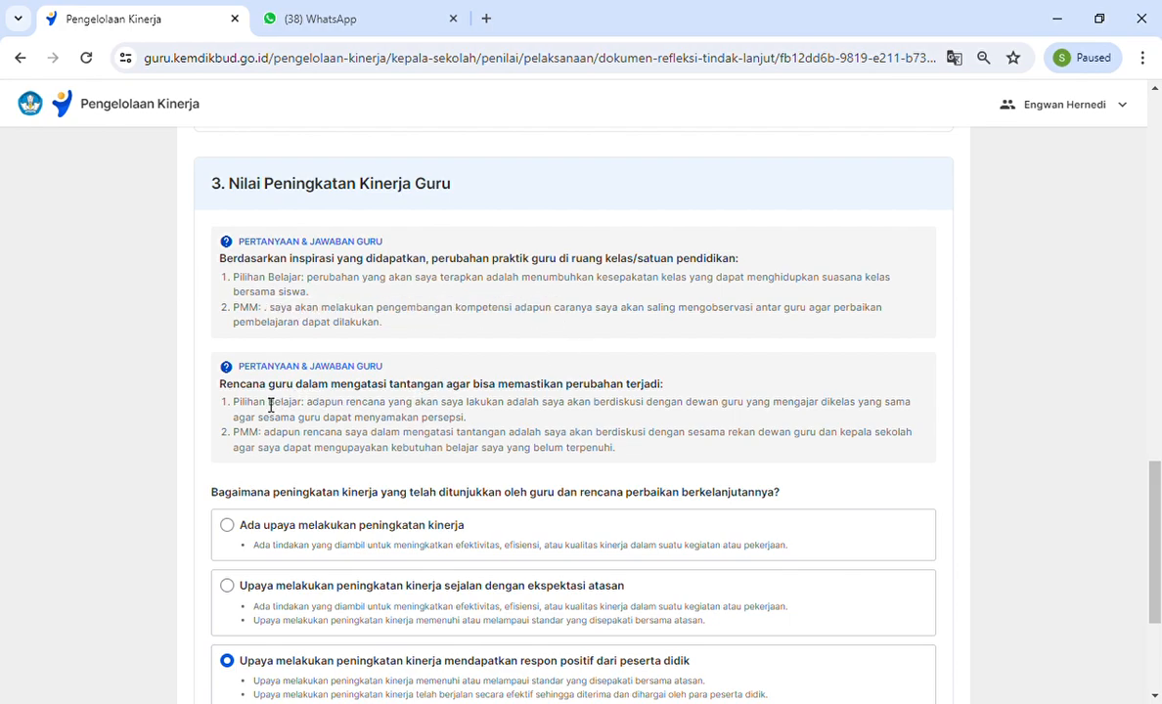
- Read the teacher's Pilihan Belajar and PMM plans for overcoming challenges so that the changes happen
left_click_drag(294, 384, 207, 402)
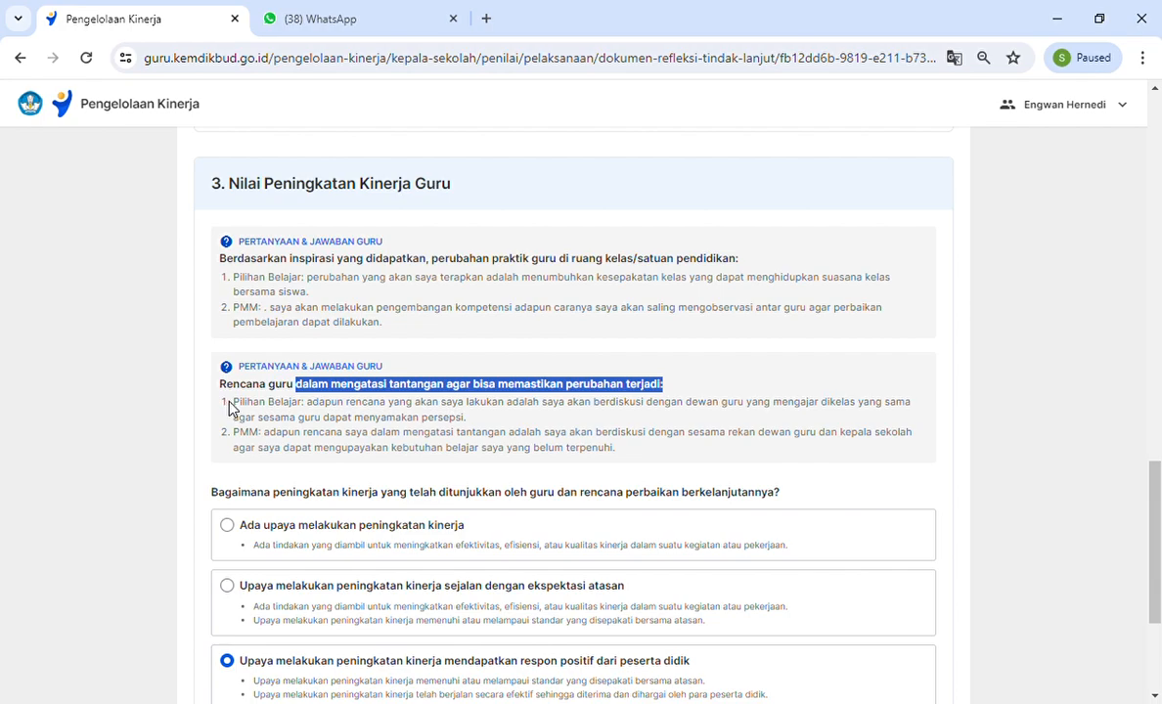
double_click(253, 401)
left_click_drag(313, 402, 872, 412)
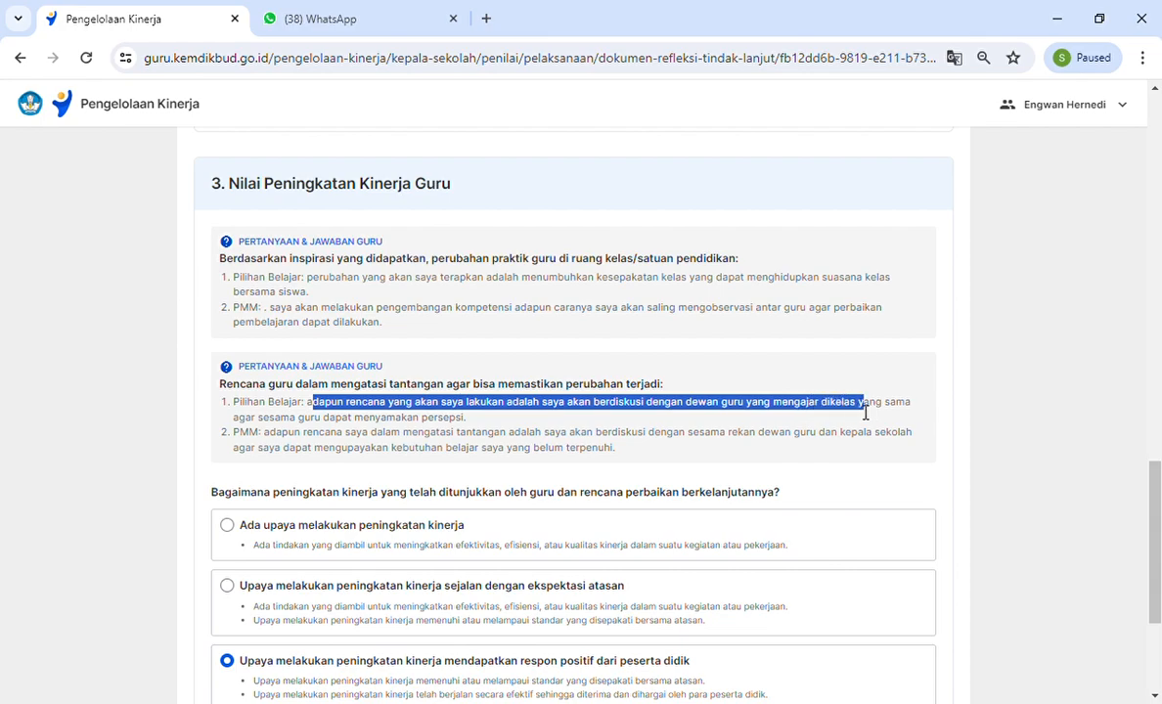
left_click(794, 354)
left_click_drag(230, 435, 265, 436)
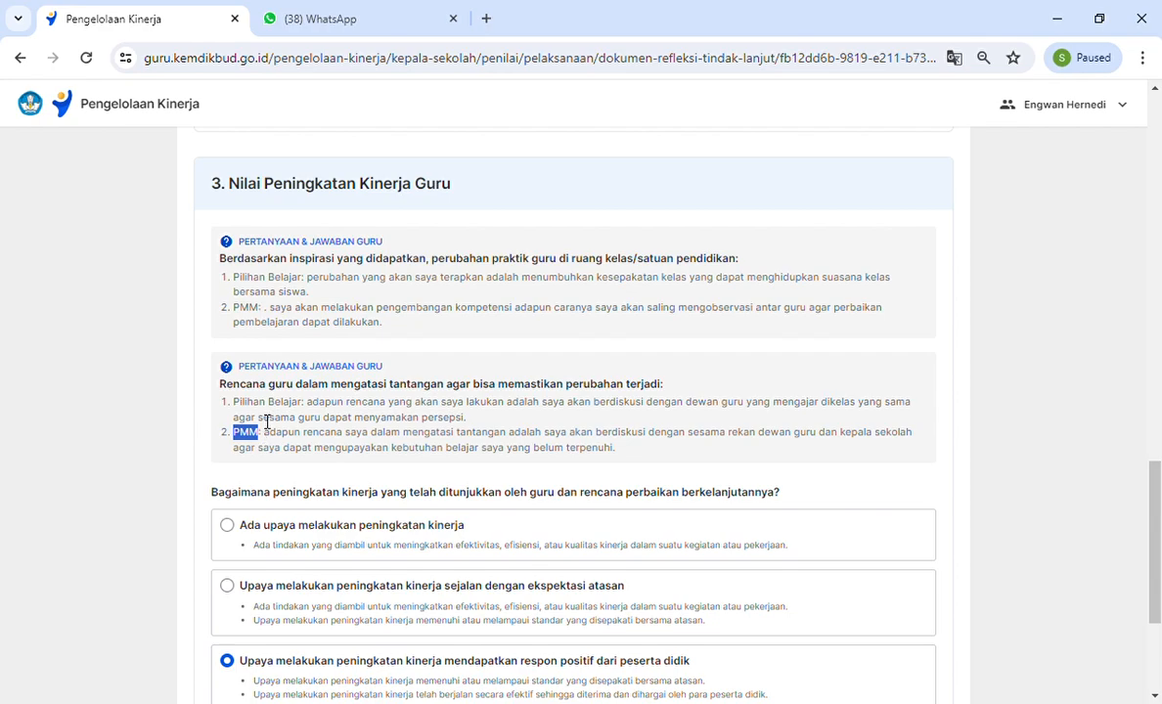
left_click_drag(226, 389, 290, 393)
left_click_drag(272, 440, 896, 443)
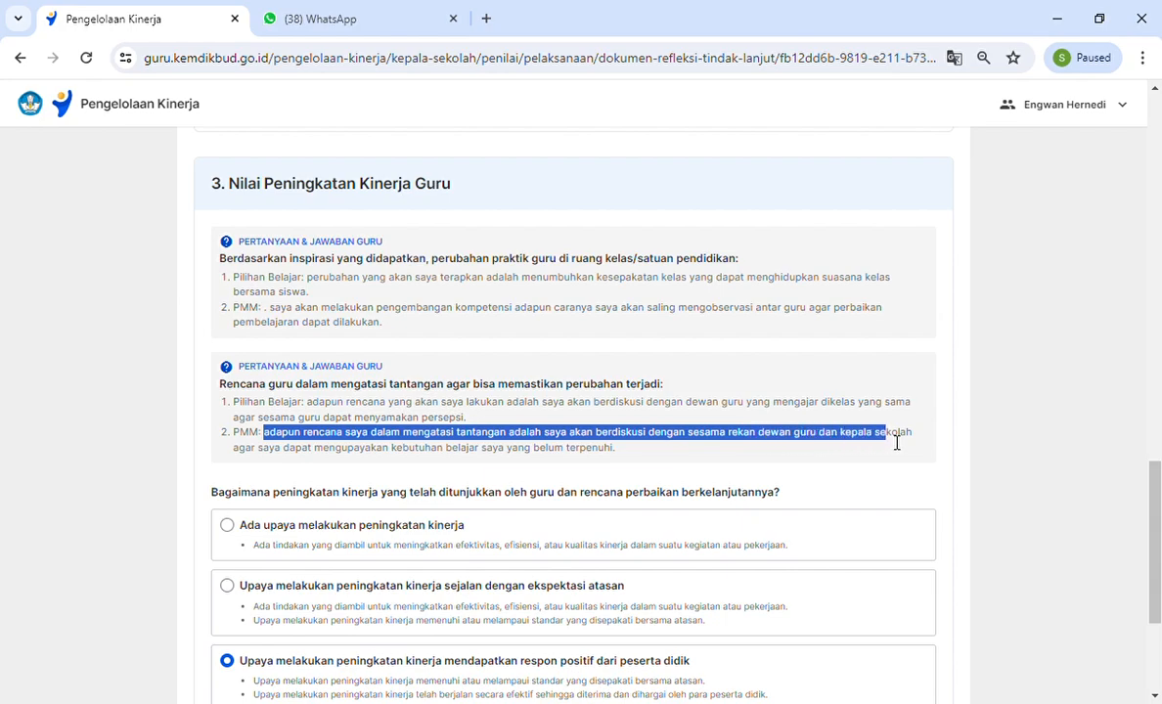
left_click(677, 481)
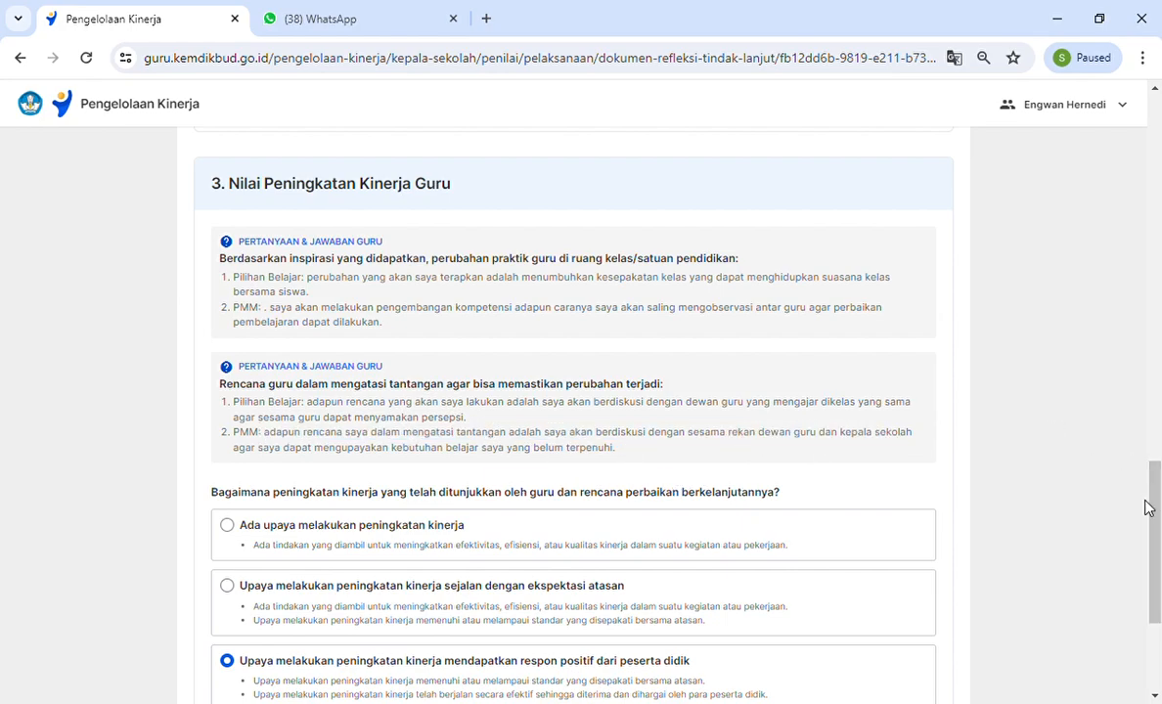
- Compare the rating question on performance improvement and continued improvement plans with the teacher's answers on overcoming challenges
left_click_drag(1154, 508, 1156, 552)
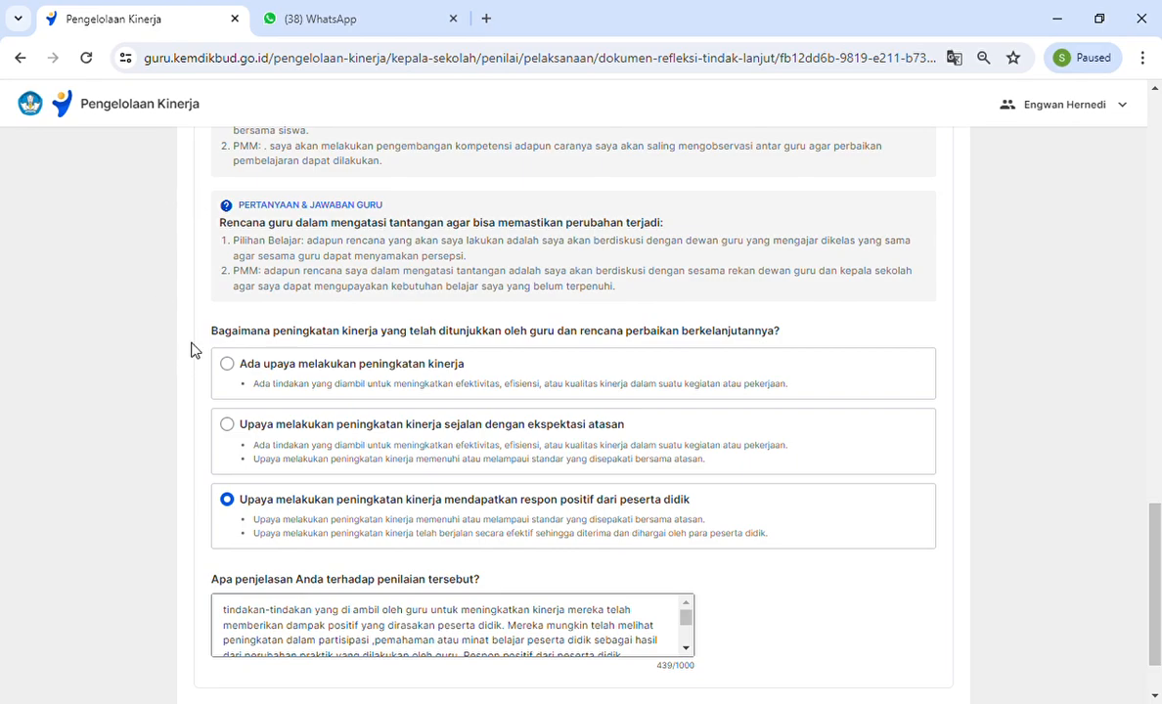
left_click_drag(223, 339, 297, 336)
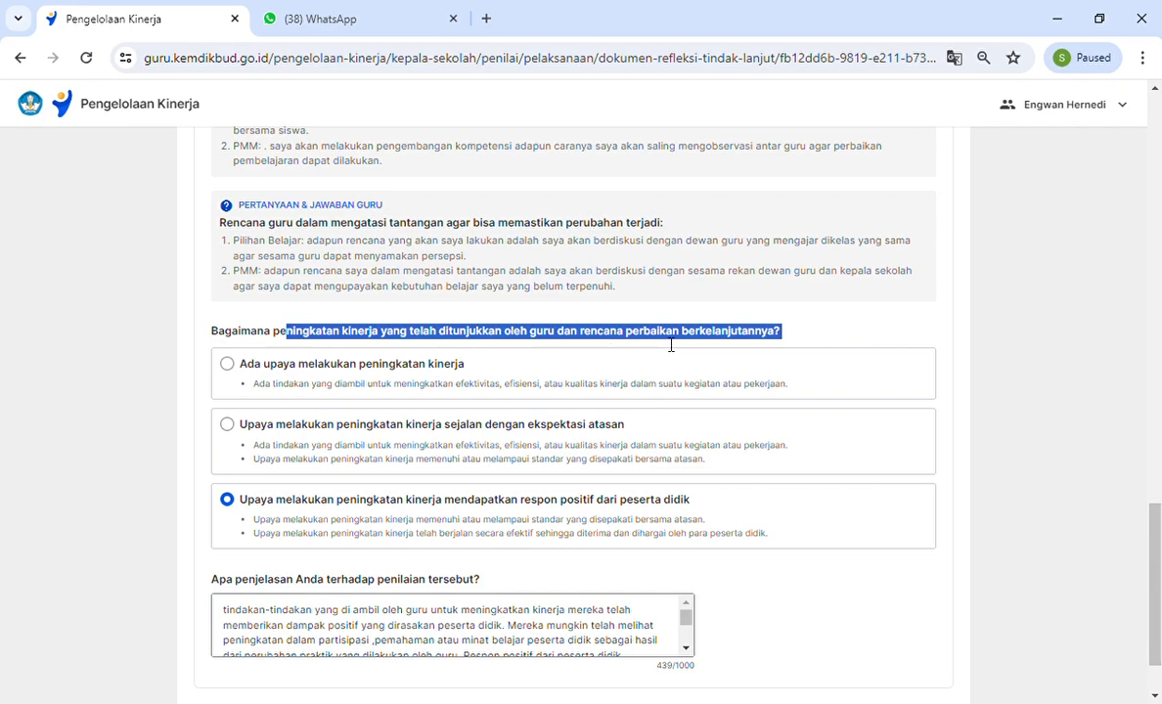
left_click(795, 340)
left_click_drag(232, 245, 667, 293)
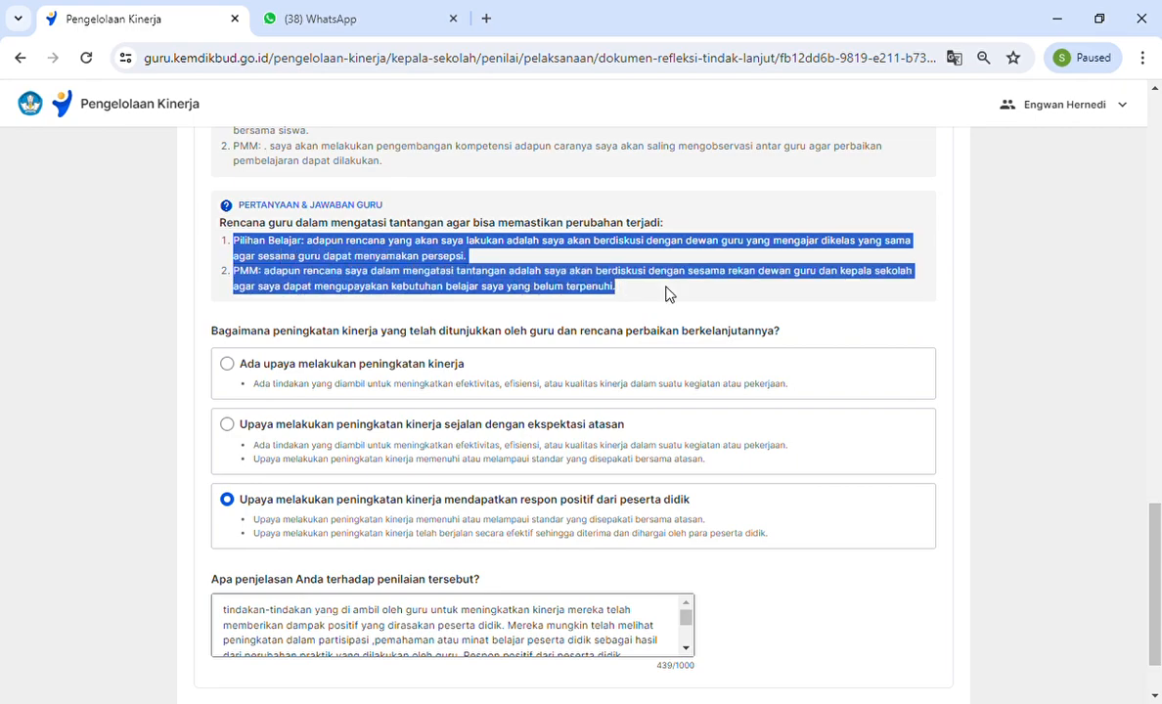
- Reread the heading on the teacher's plans for overcoming challenges alongside the question on performance improvement and continued improvement plans
left_click_drag(191, 220, 463, 233)
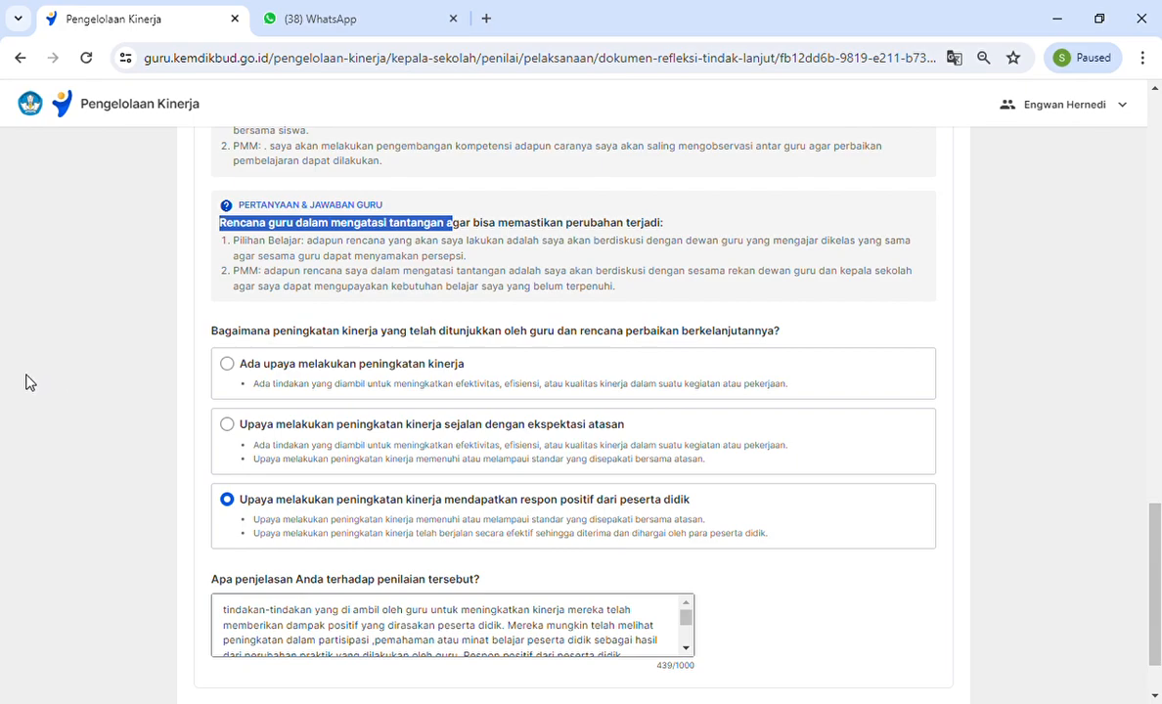
left_click_drag(209, 330, 445, 326)
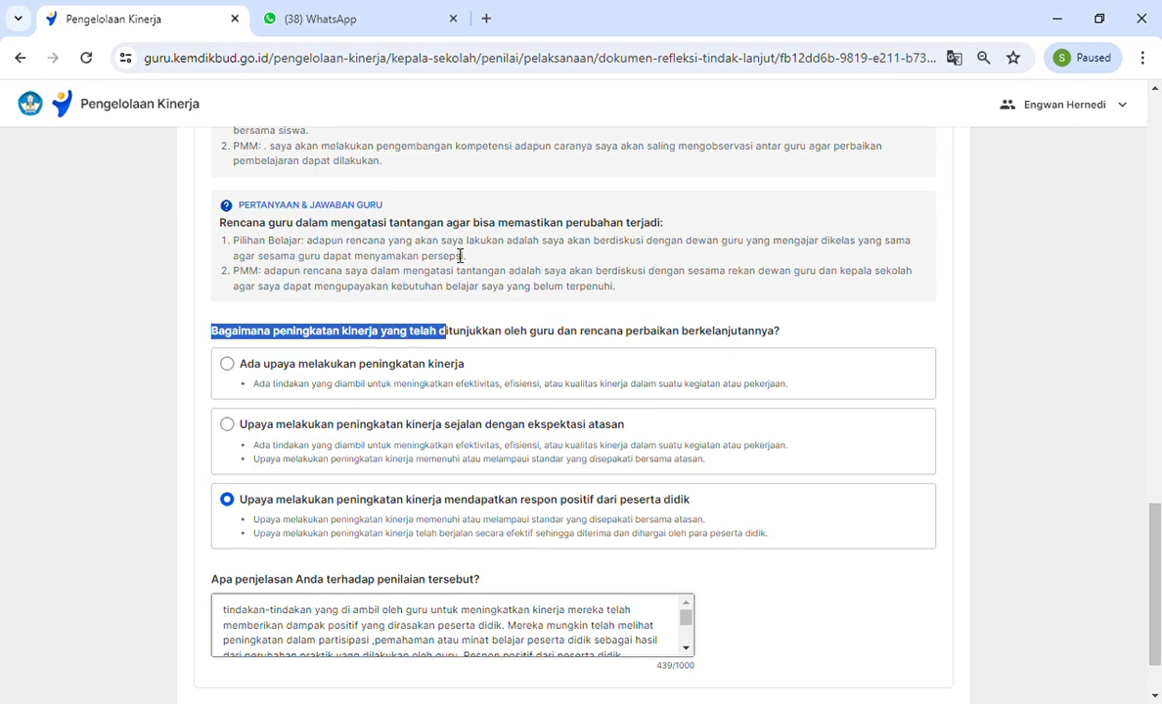
left_click_drag(570, 330, 785, 332)
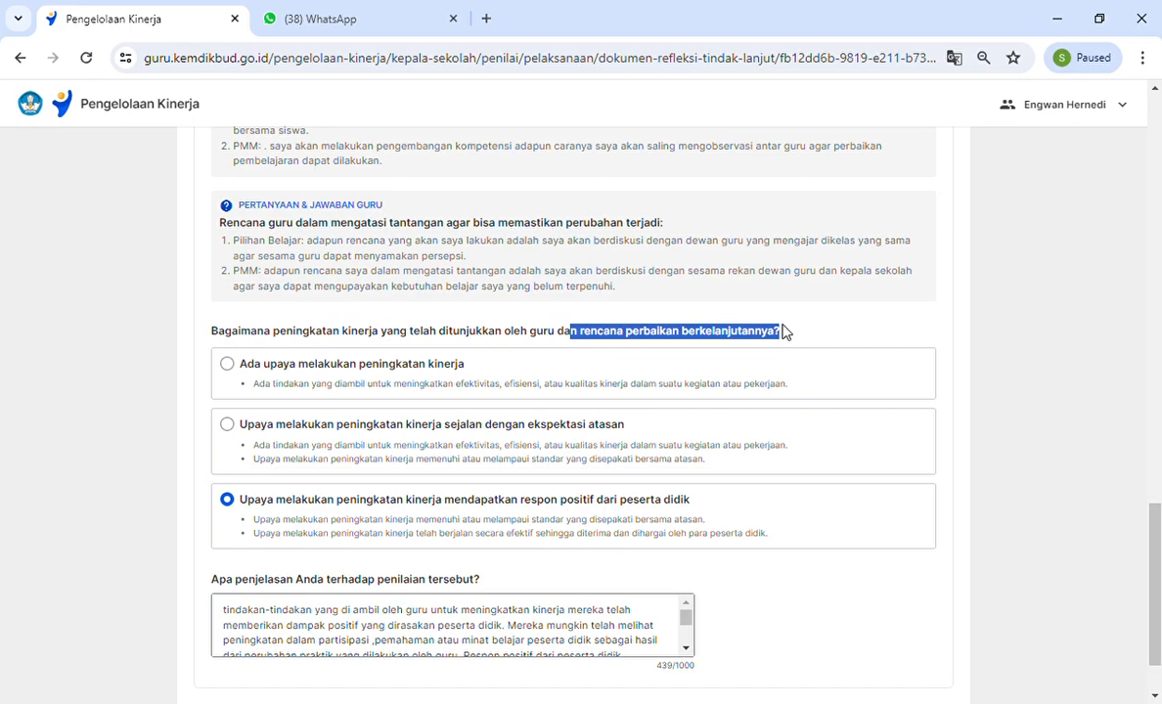
left_click(807, 333)
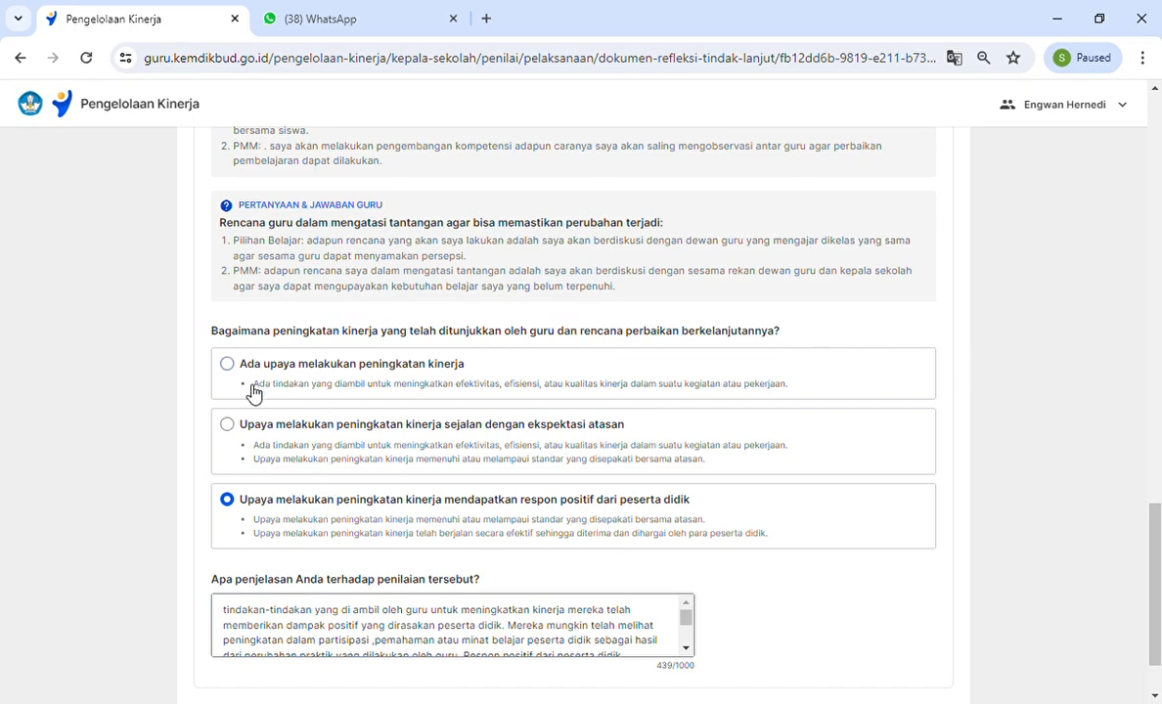
- Go through the three performance improvement ratings and select "Upaya melakukan peningkatan kinerja mendapatkan respon positif dari peserta didik"
left_click(228, 367)
left_click(233, 430)
left_click(234, 500)
- Weigh the teacher's Pilihan Belajar and PMM plans for overcoming challenges against the descriptions of the performance improvement ratings
left_click_drag(319, 241, 345, 242)
left_click(269, 282)
left_click_drag(271, 274, 314, 292)
left_click(119, 577)
left_click(756, 543)
left_click_drag(238, 233, 269, 231)
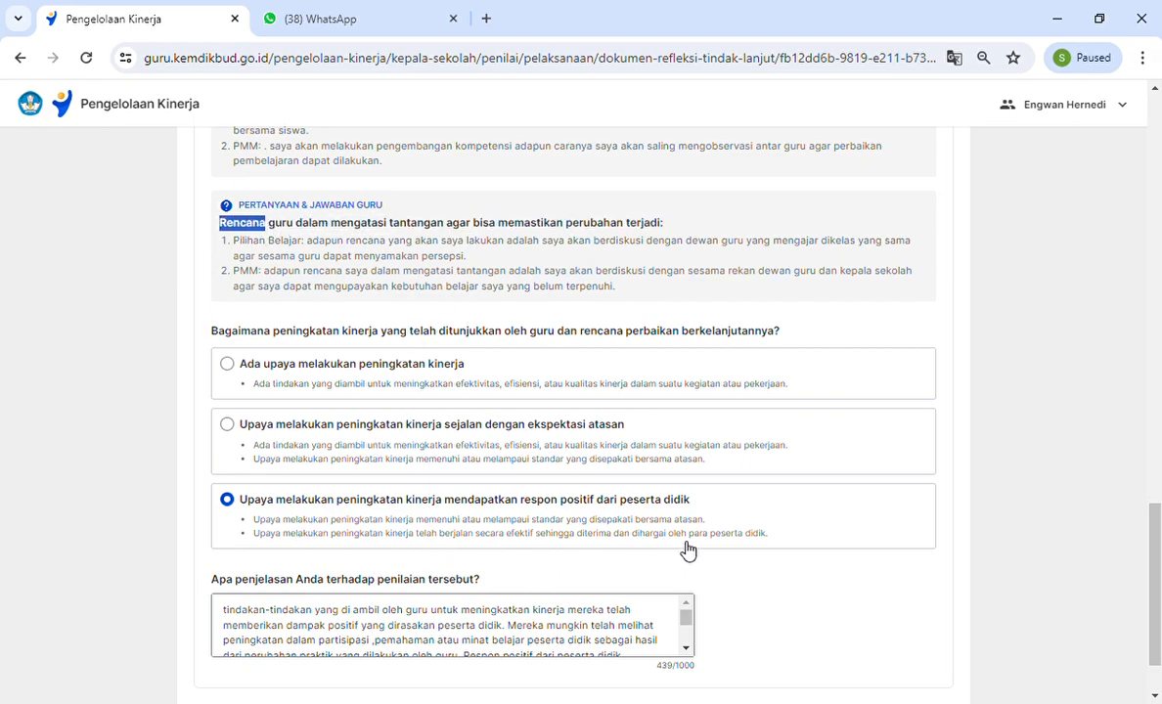
left_click(744, 573)
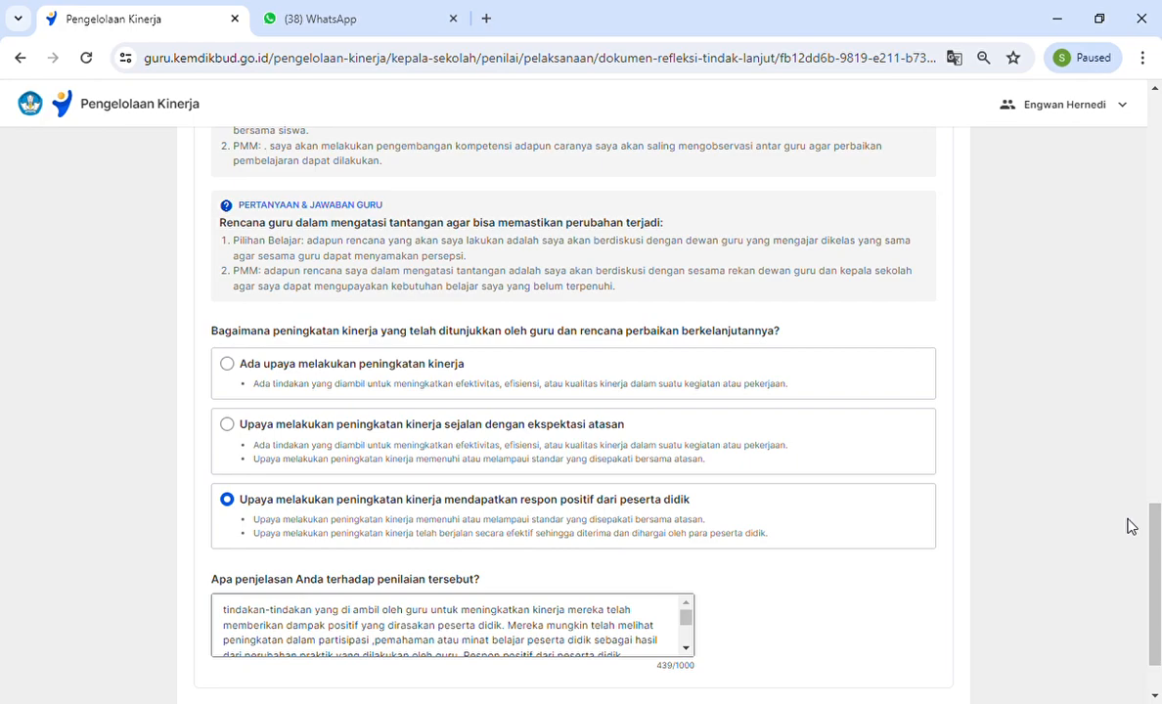
- Set the performance improvement rating to the positive student response option and check the explanation question for that rating
left_click(229, 366)
left_click(227, 501)
left_click_drag(209, 581, 474, 587)
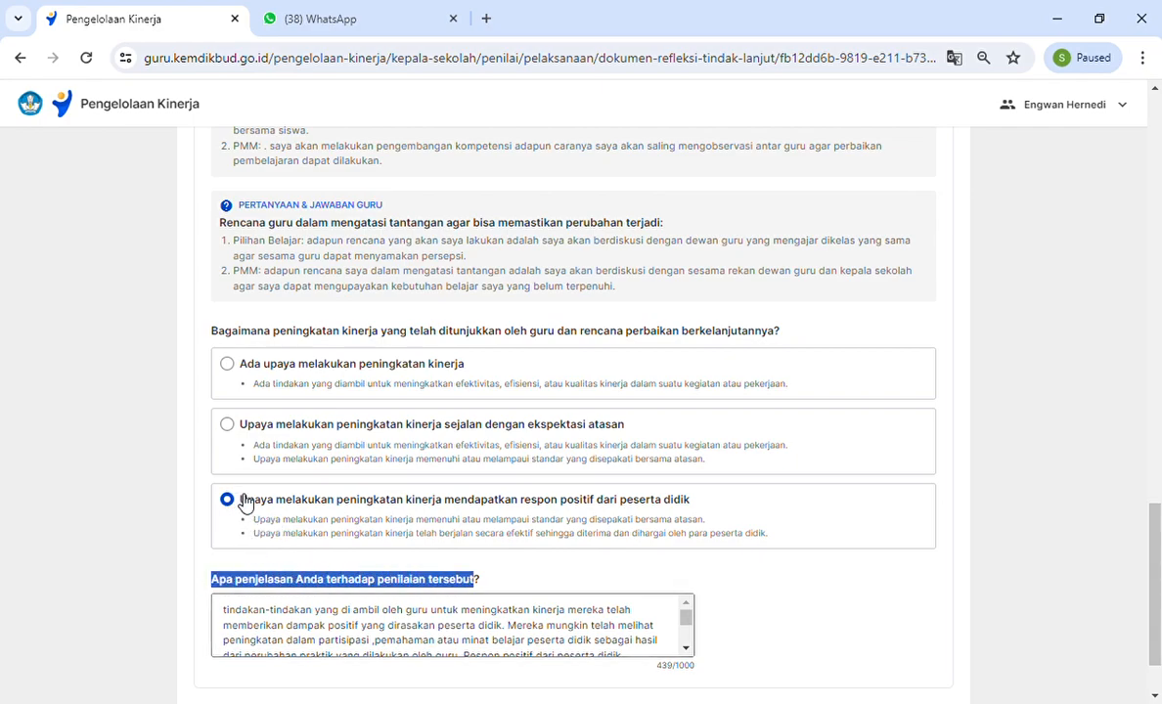
left_click(246, 625)
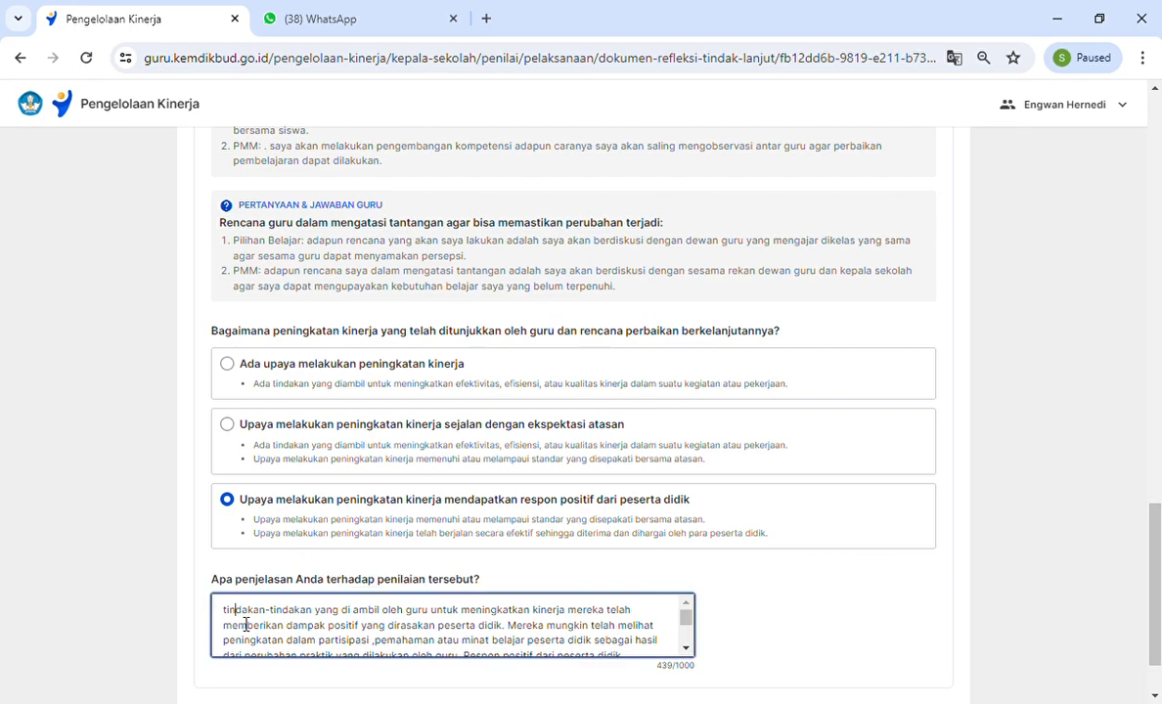
left_click(127, 542)
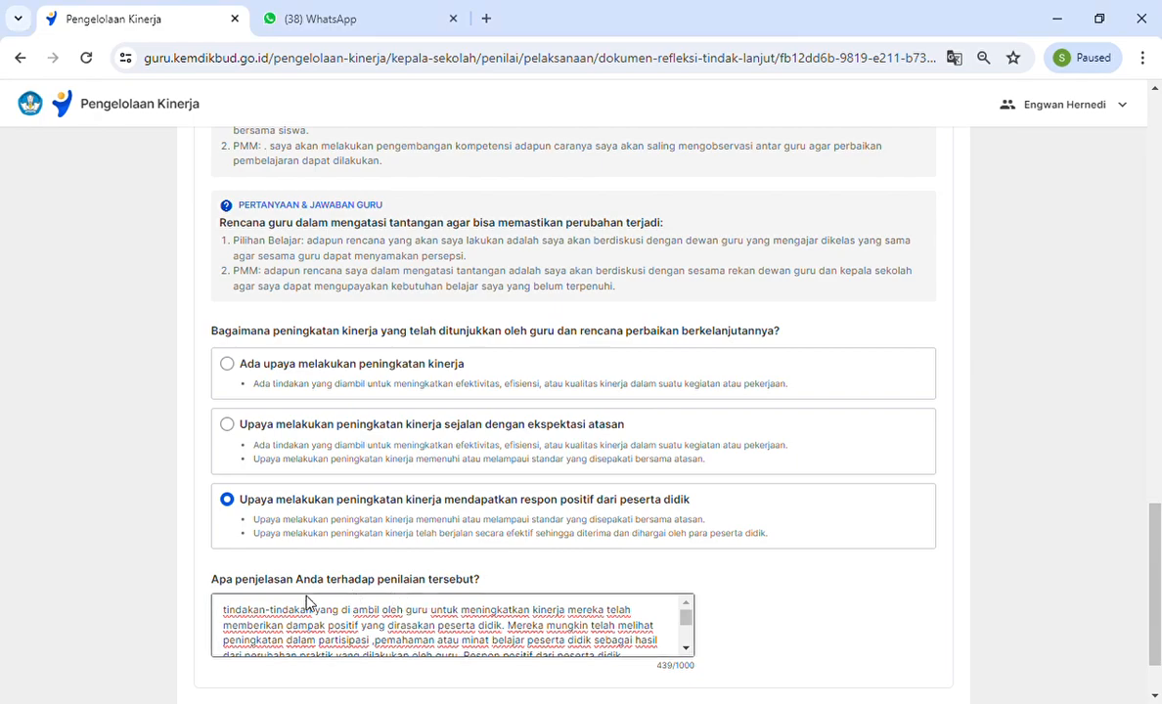
- Add a line break at the end of the performance improvement explanation
left_click(227, 613)
key("ctrl+a")
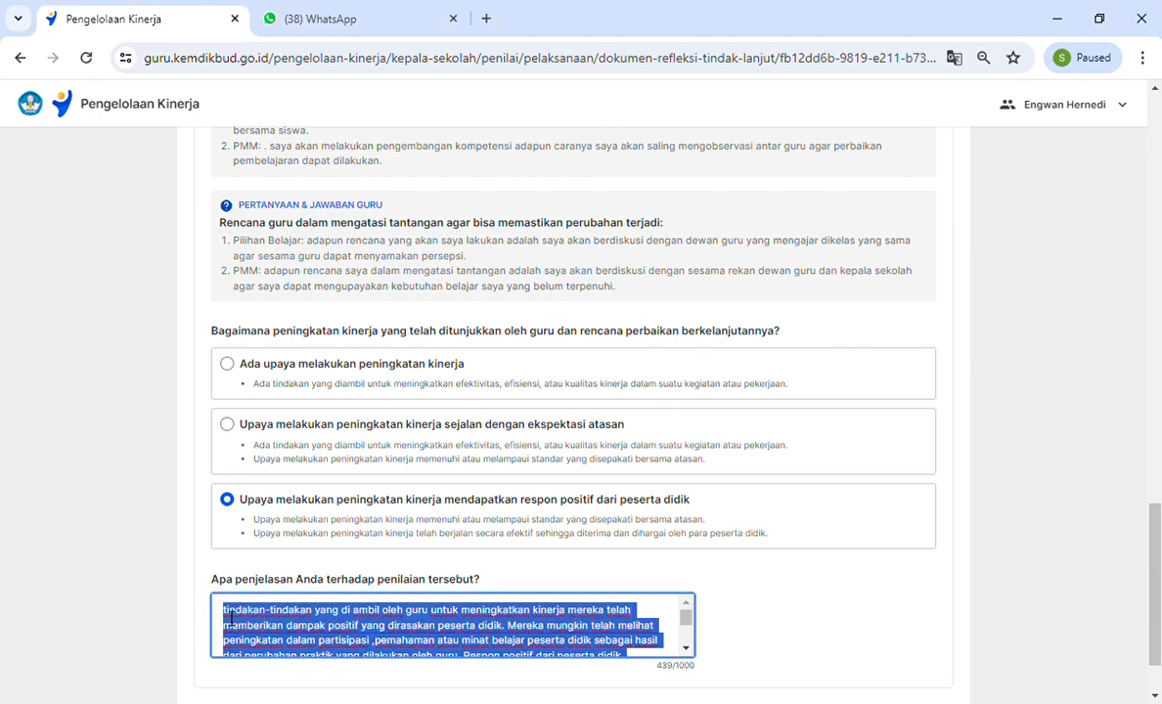
key("ctrl+End")
key("Return")
- Proofread the performance improvement explanation from its start, covering the teacher's actions and their positive impact on students
left_click_drag(686, 635, 684, 613)
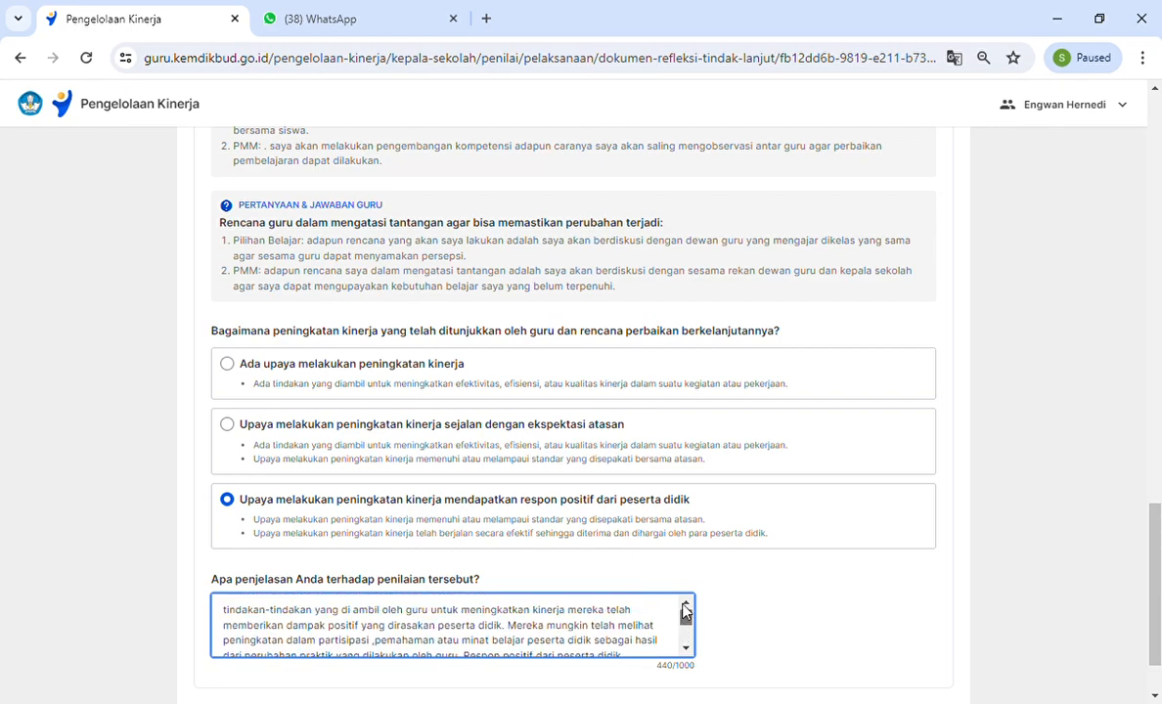
scroll(518, 621, "up", 5)
scroll(518, 622, "down", 6)
left_click(272, 597)
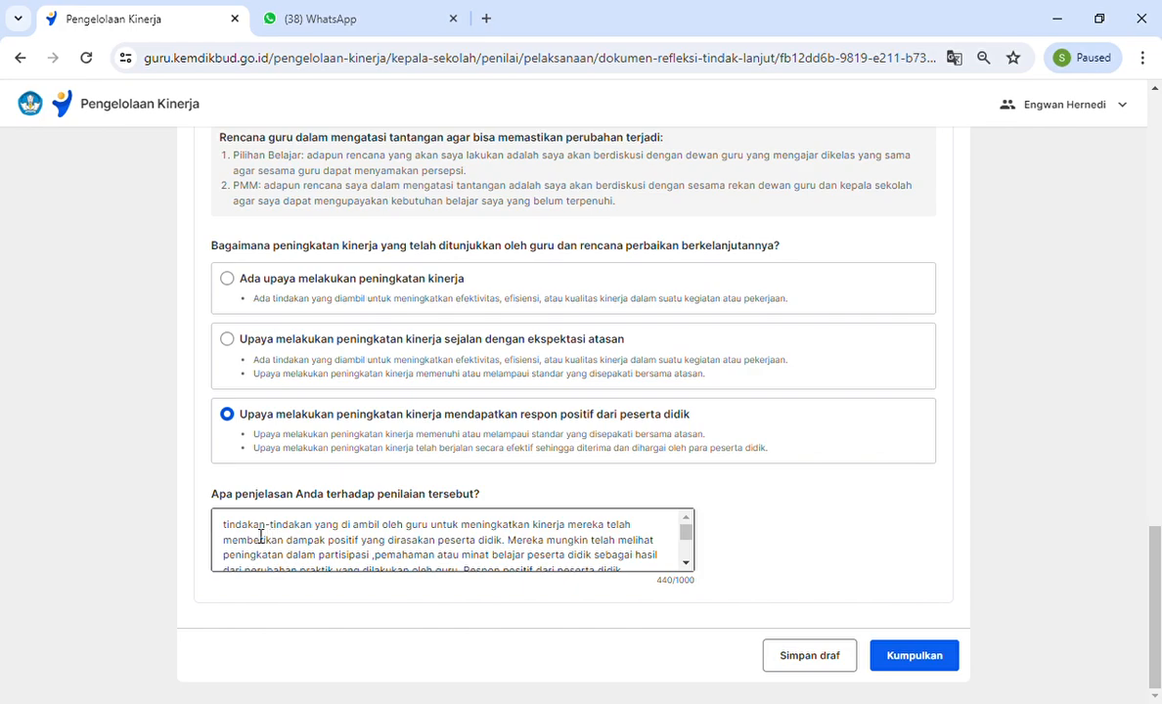
left_click_drag(388, 526, 634, 541)
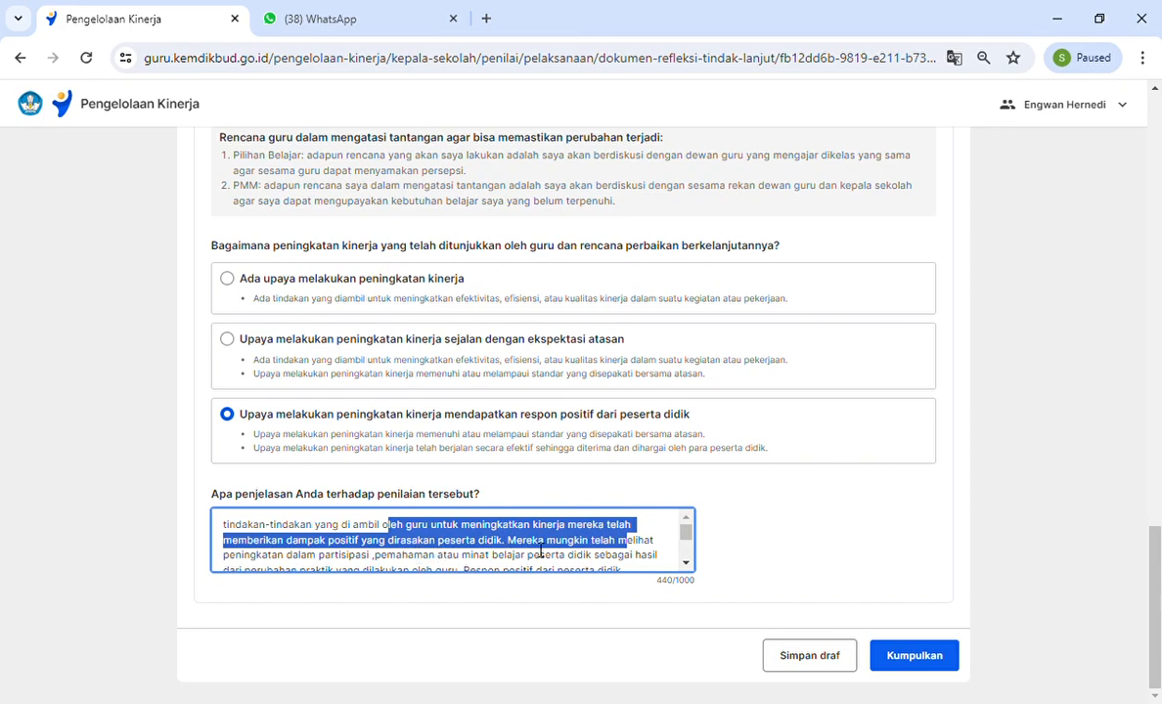
left_click_drag(241, 569, 427, 586)
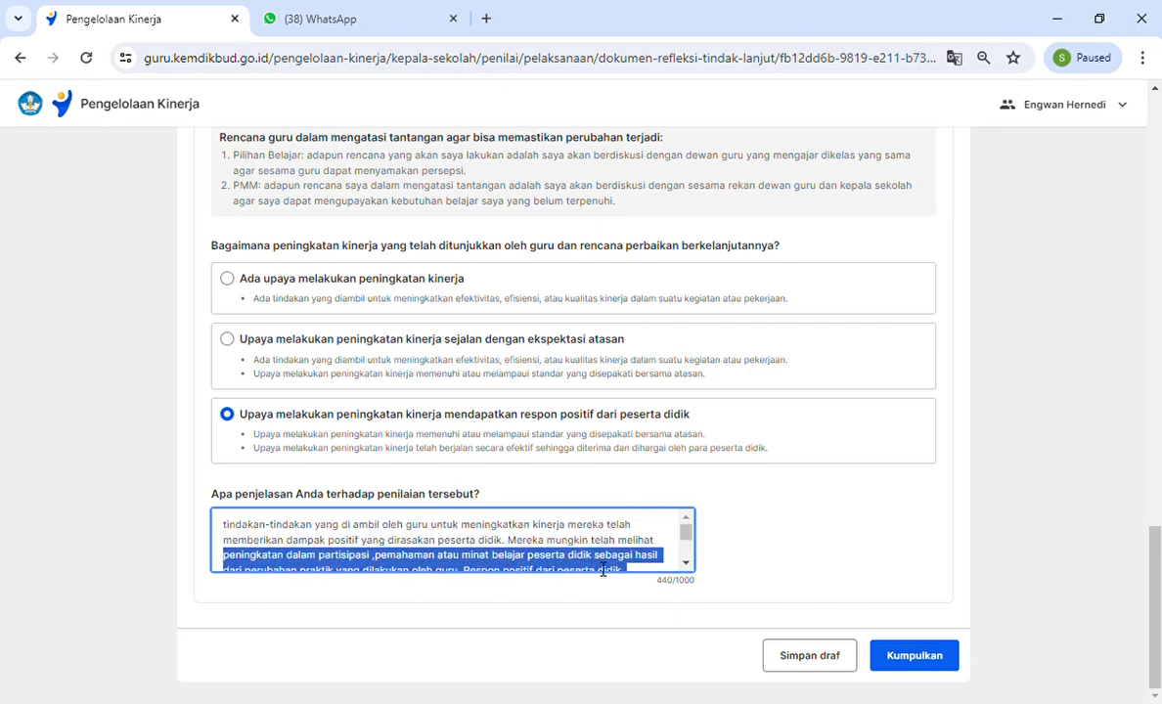
left_click(686, 565)
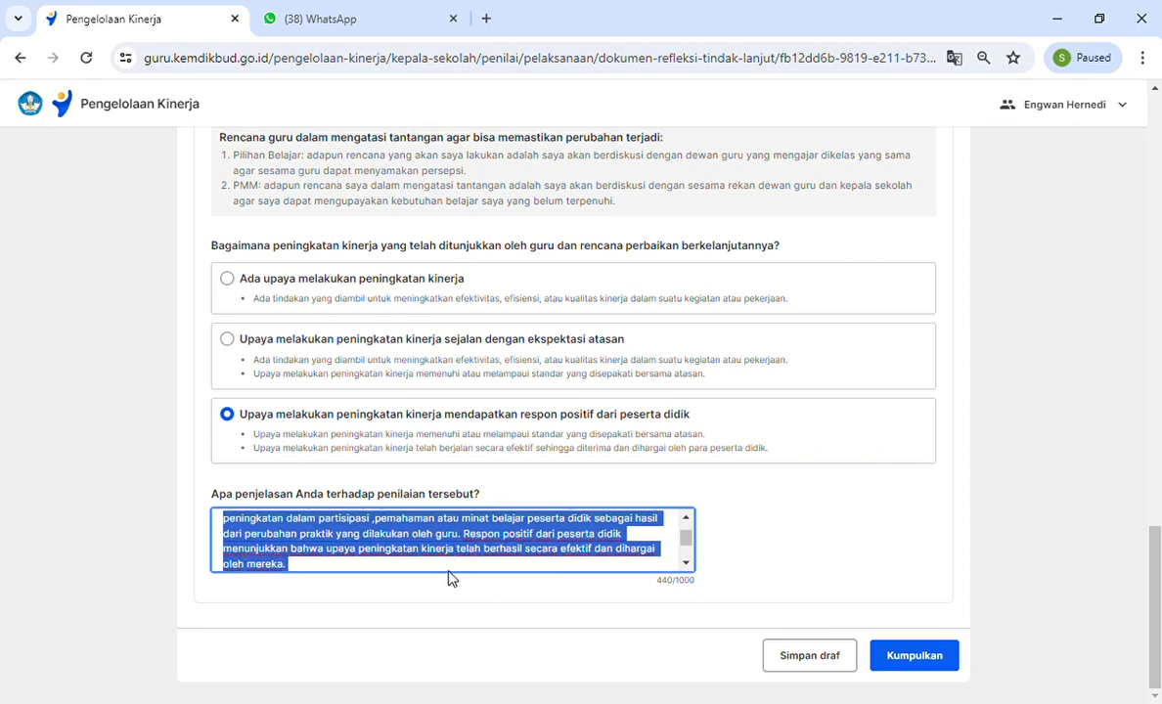
- Proofread the rest of the performance improvement explanation, from the changed teaching practice through to the closing "oleh mereka."
left_click(279, 541)
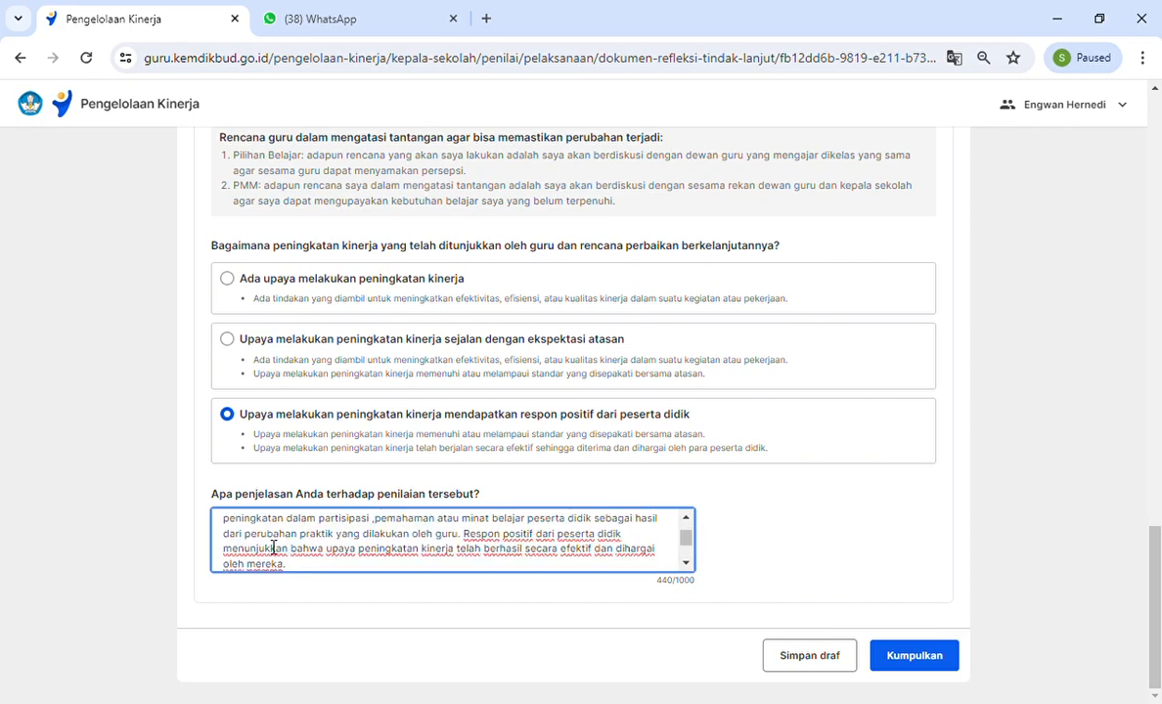
left_click_drag(246, 533, 444, 540)
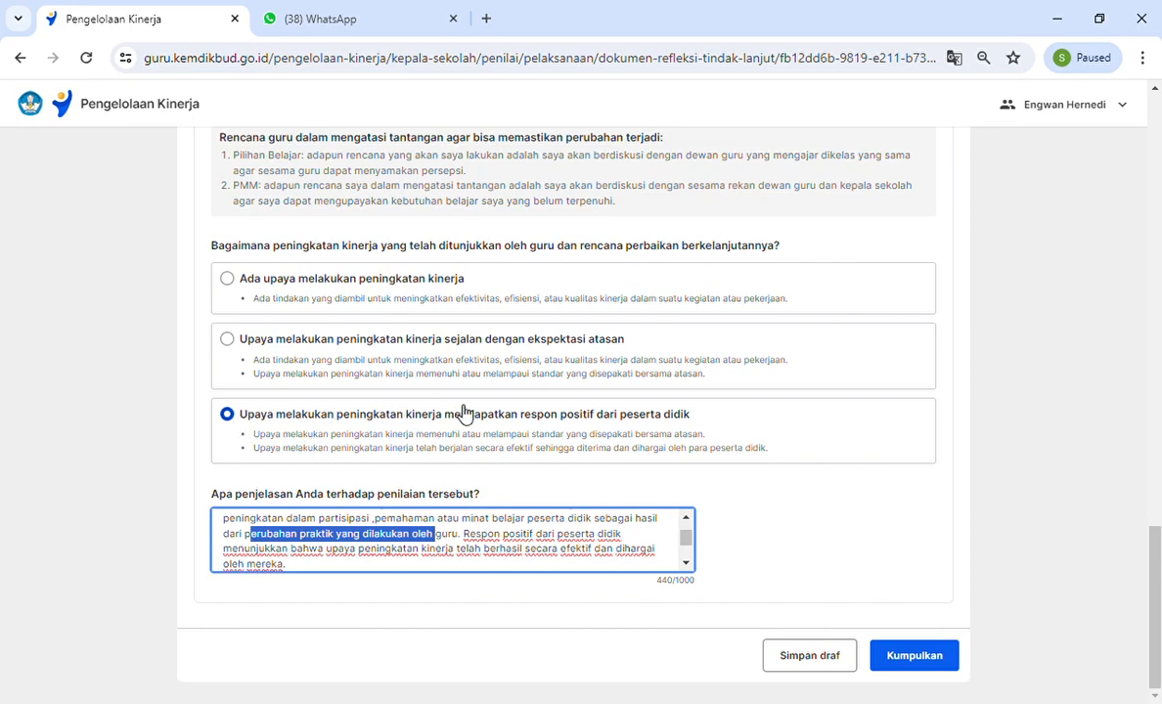
left_click_drag(475, 537, 488, 574)
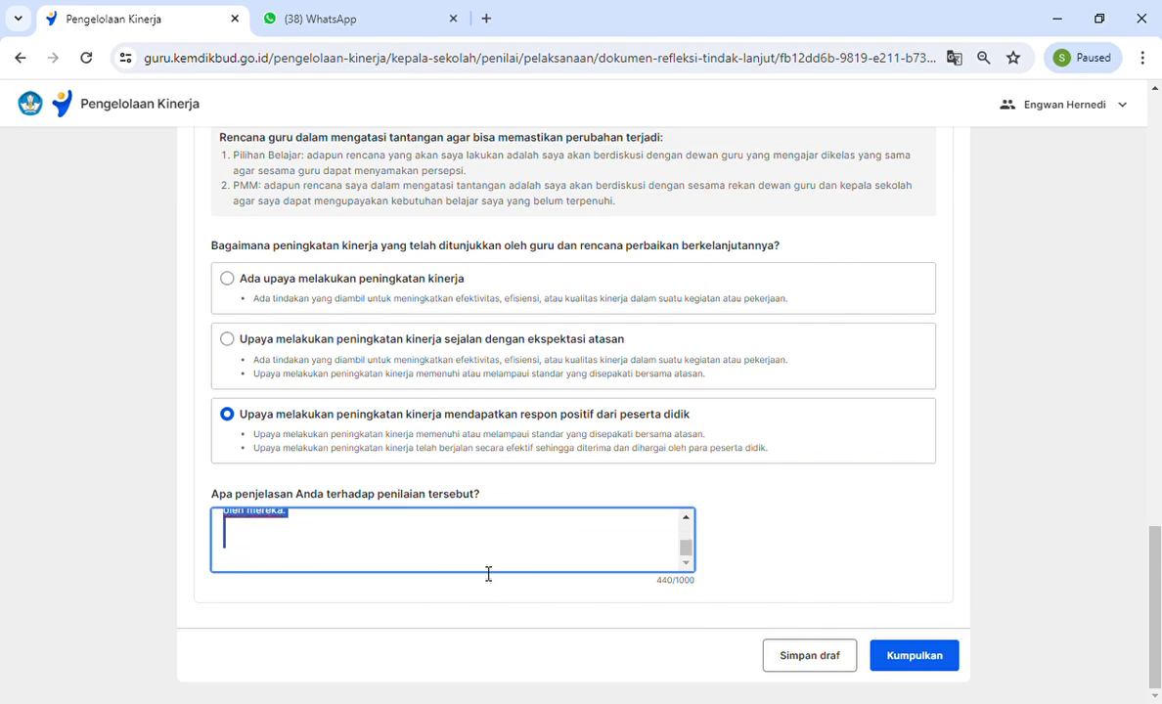
left_click_drag(544, 541, 578, 552)
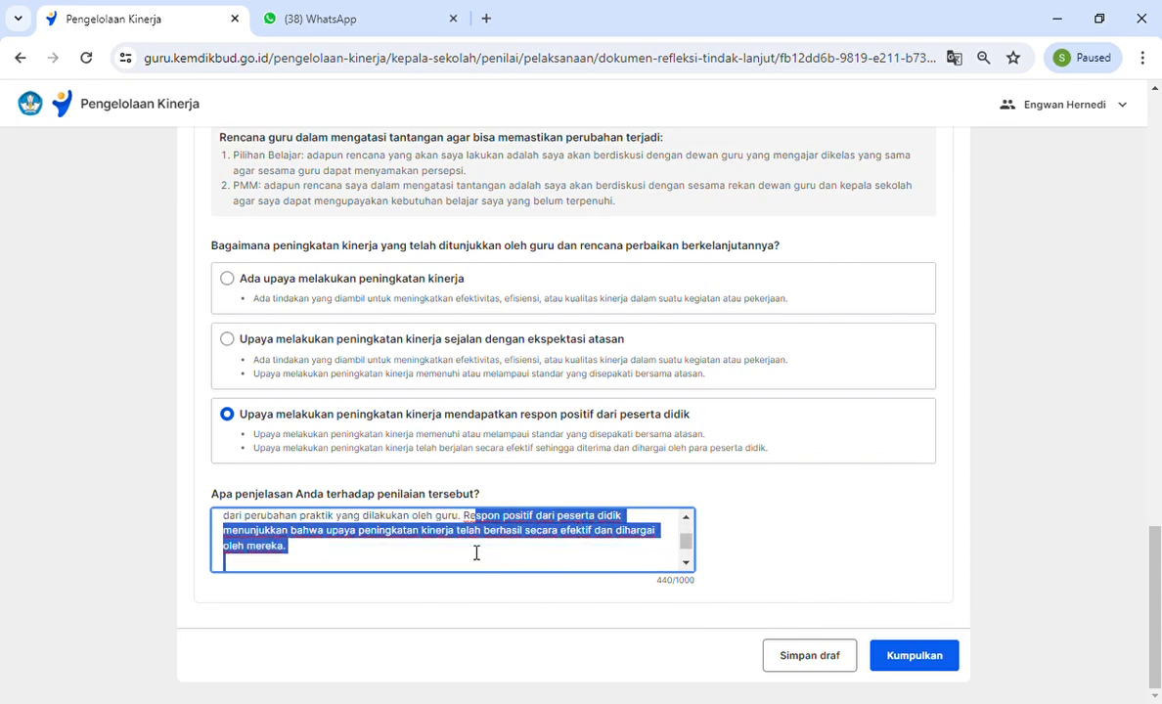
left_click(615, 565)
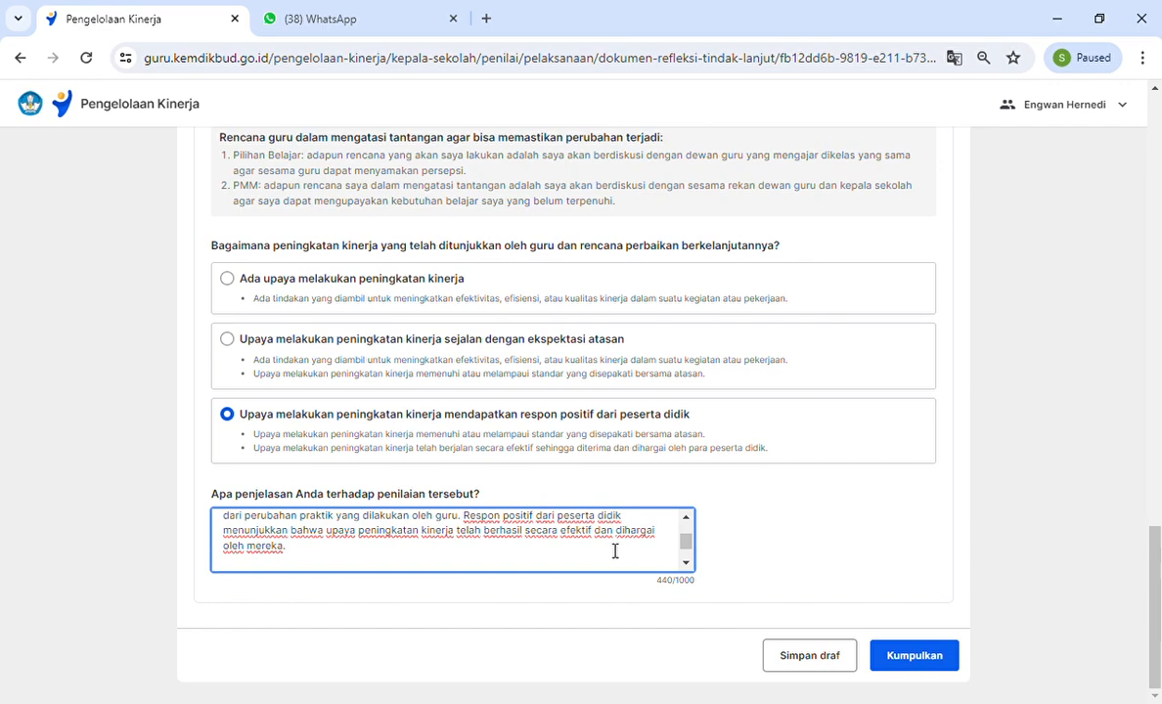
left_click_drag(307, 560, 239, 559)
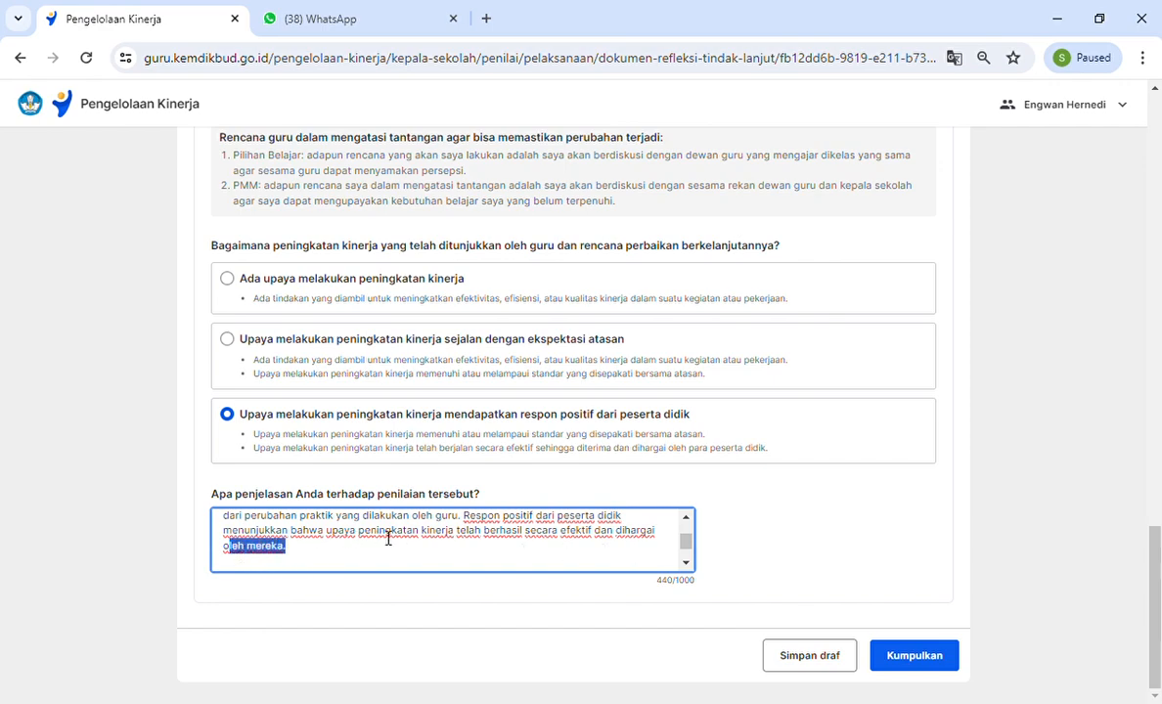
left_click(554, 559)
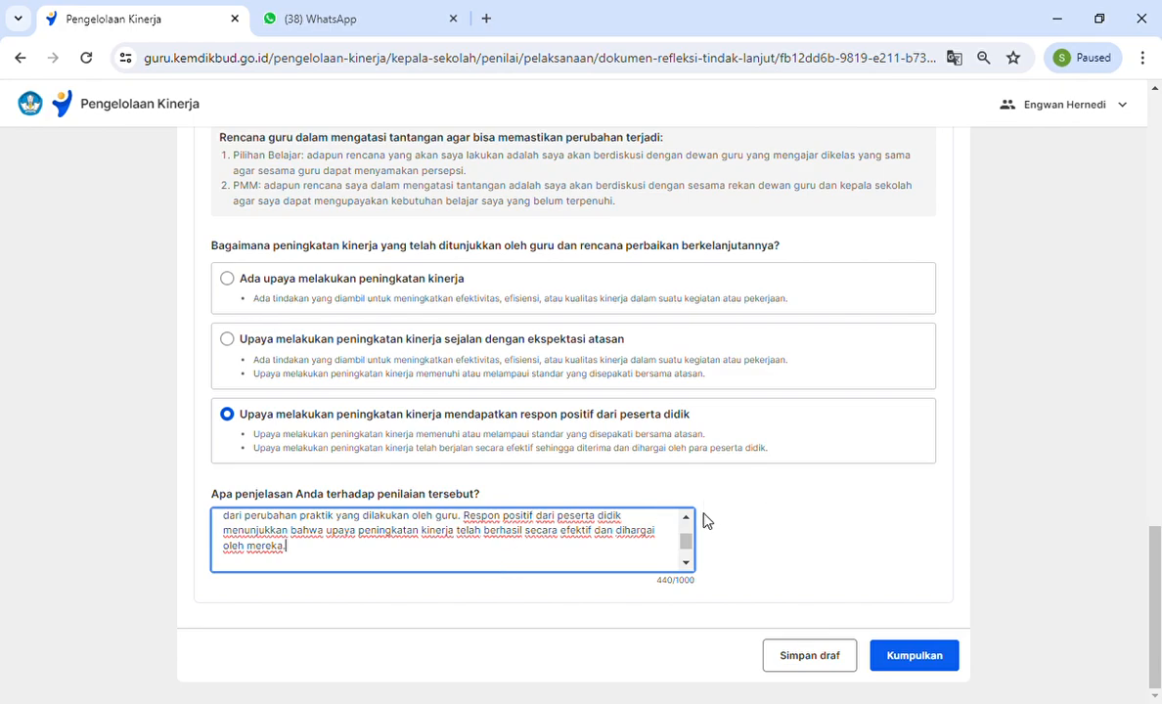
- Review the chosen ratings and explanations in all three sections of Dokumen Refleksi Tindak Lanjut
scroll(720, 499, "up", 17)
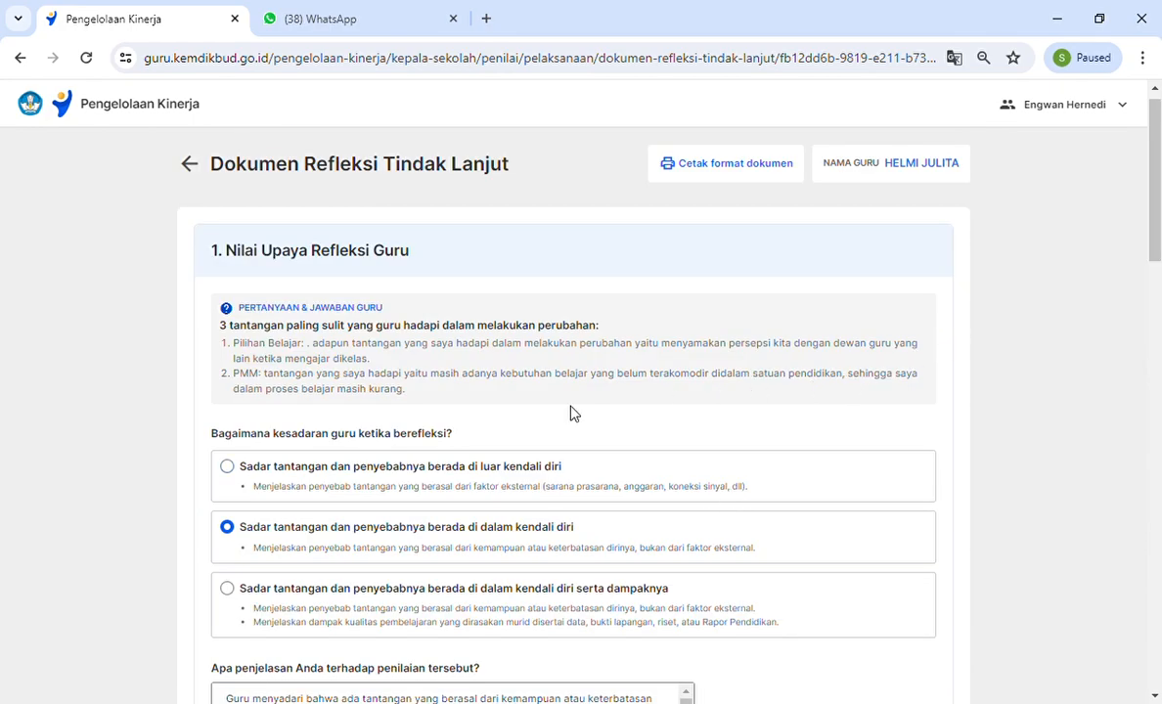
key("ctrl+minus")
key("ctrl+minus")
key("ctrl+minus")
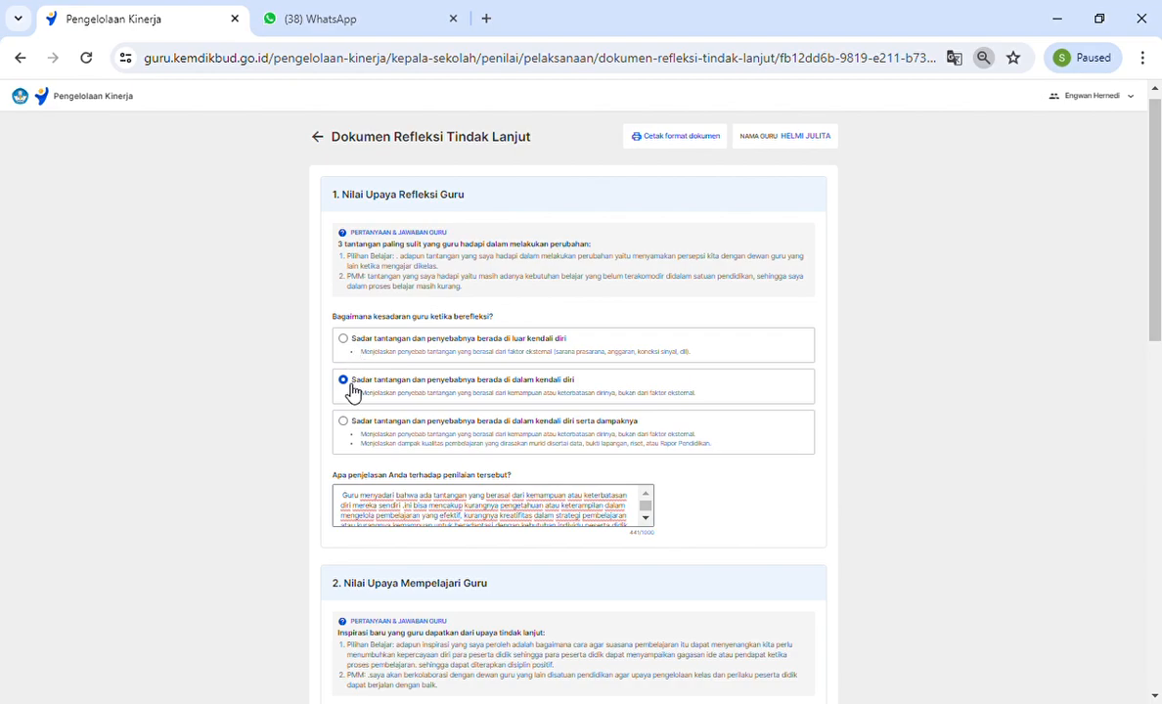
scroll(362, 426, "down", 5)
scroll(373, 429, "down", 4)
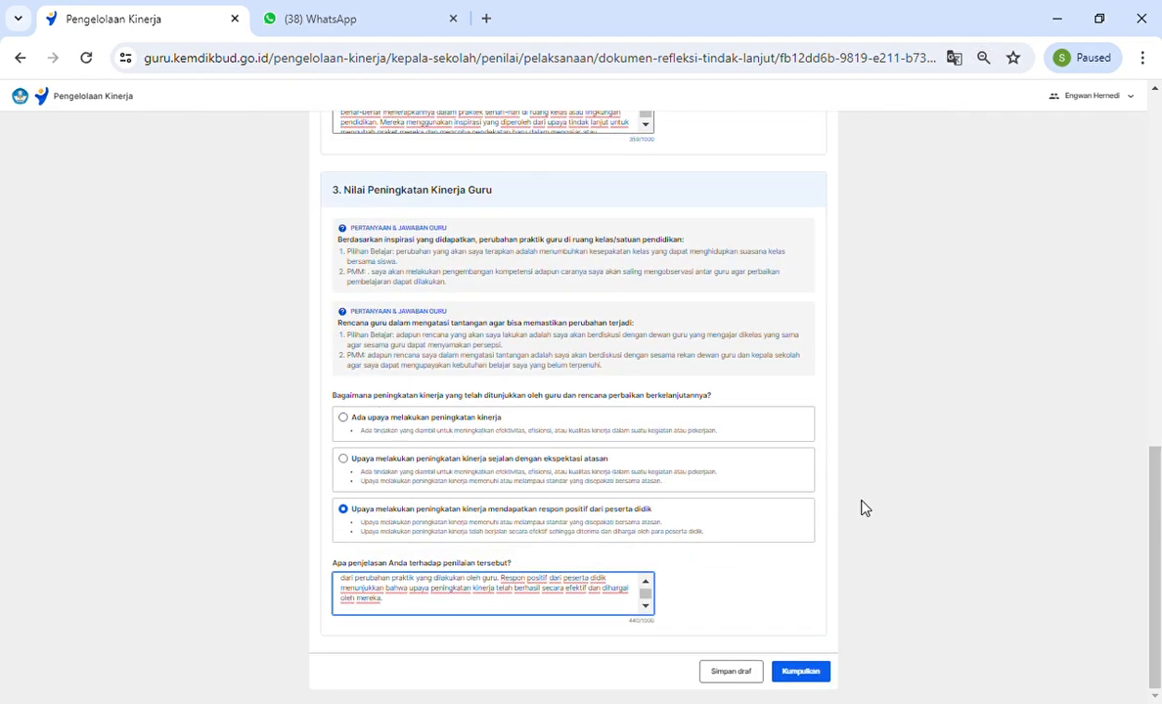
scroll(863, 509, "up", 3)
scroll(867, 512, "down", 3)
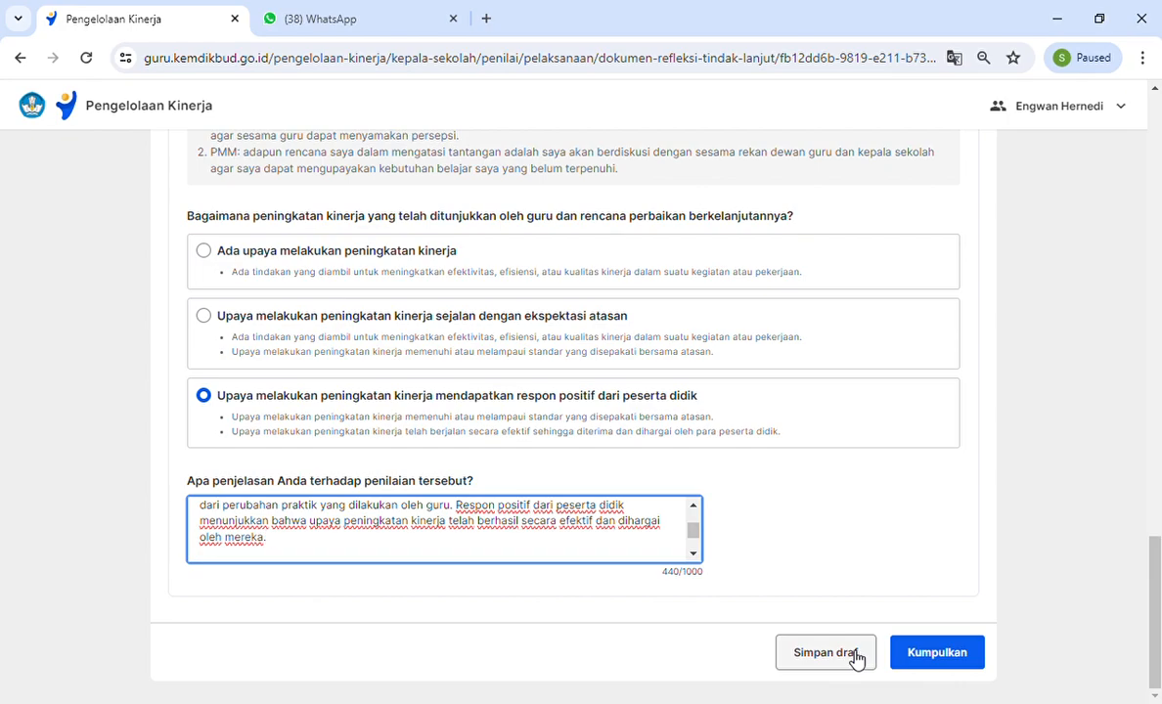
- Submit the reflection document's ratings, acknowledging that they cannot be changed after submission
left_click(944, 662)
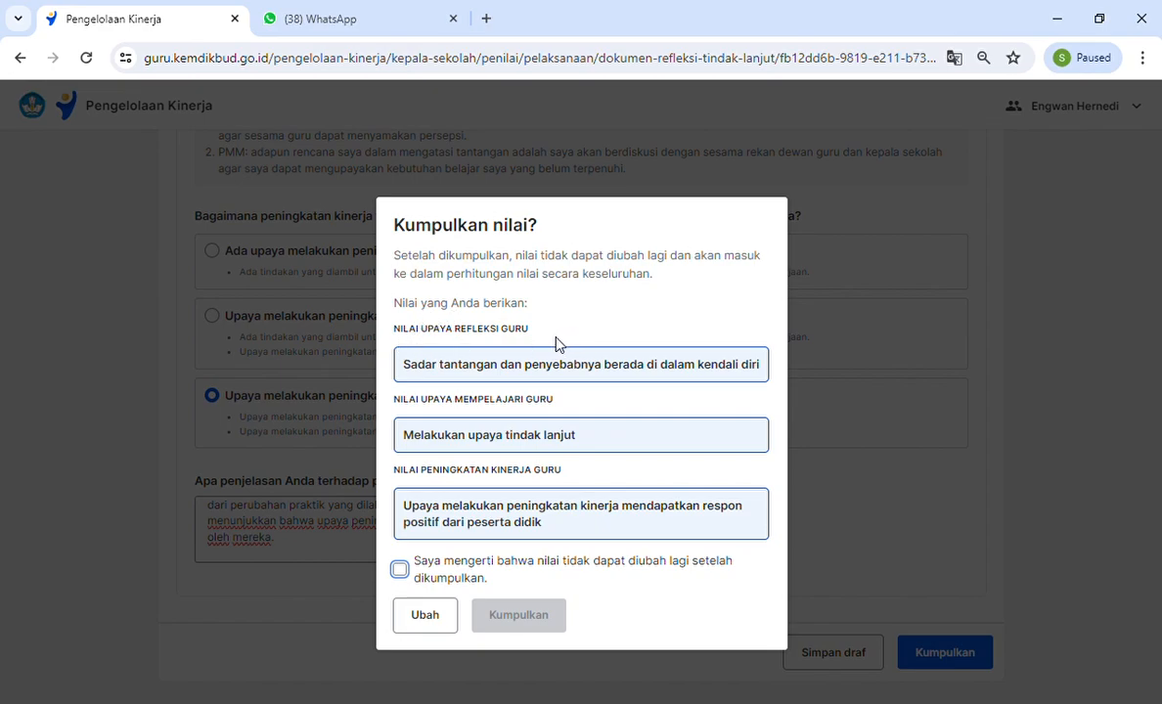
left_click_drag(401, 364, 444, 364)
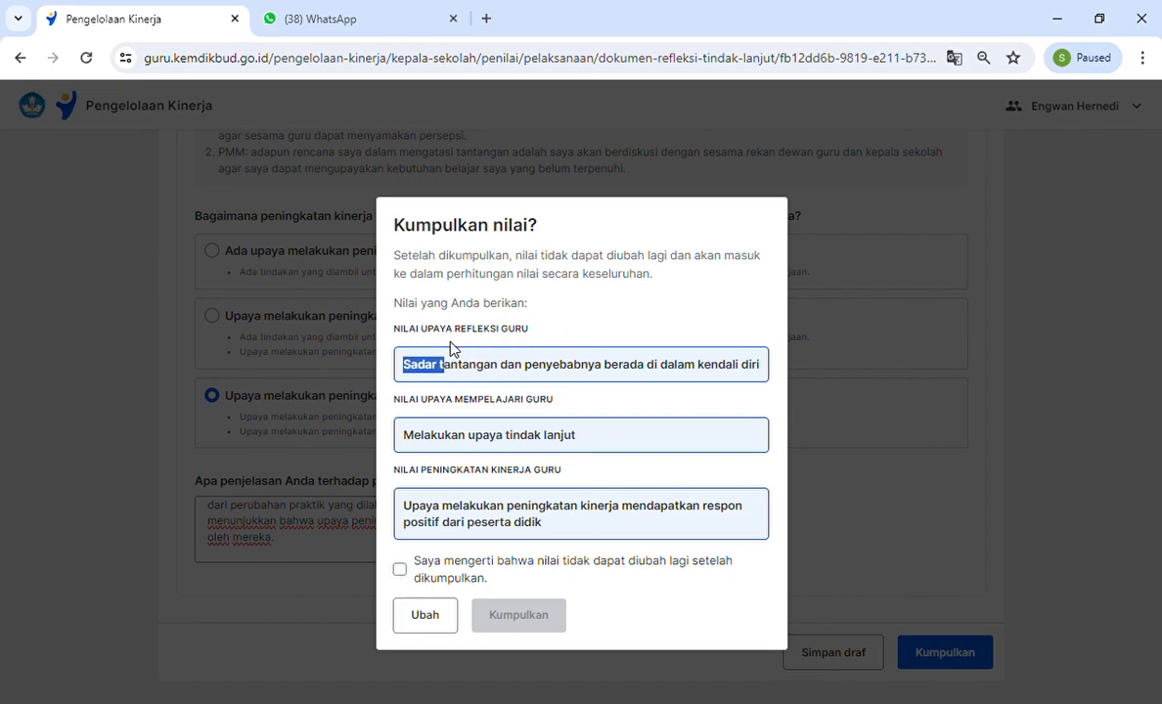
left_click(591, 394)
left_click(405, 581)
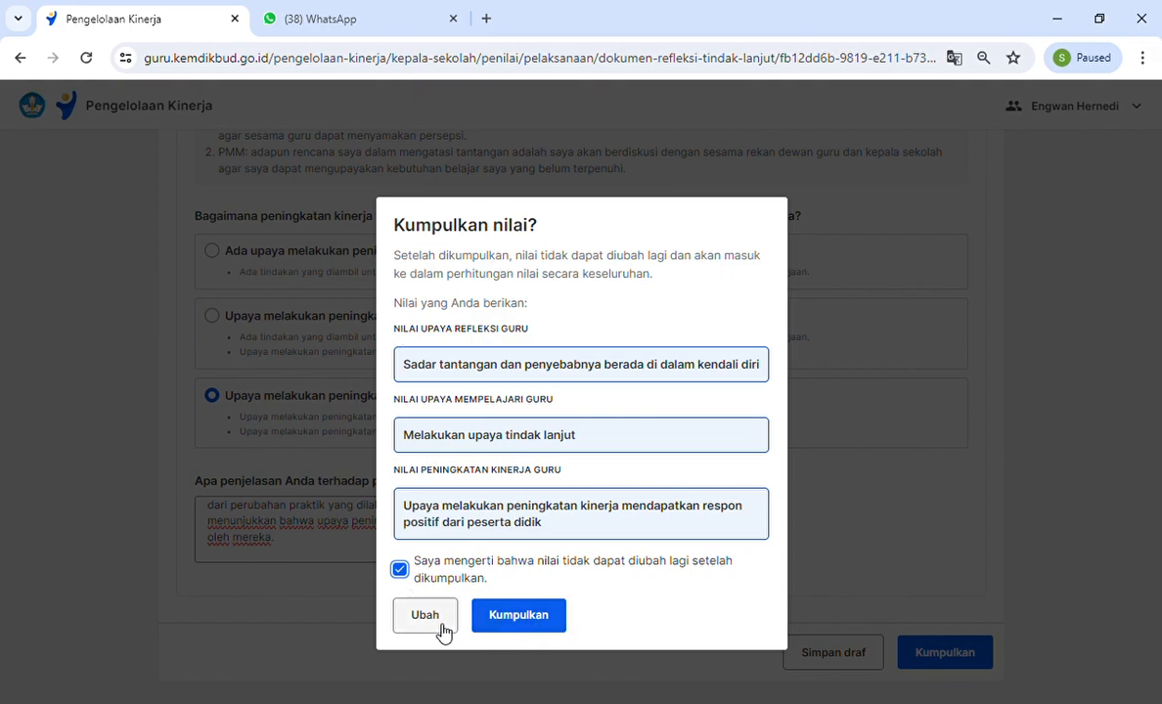
left_click(531, 622)
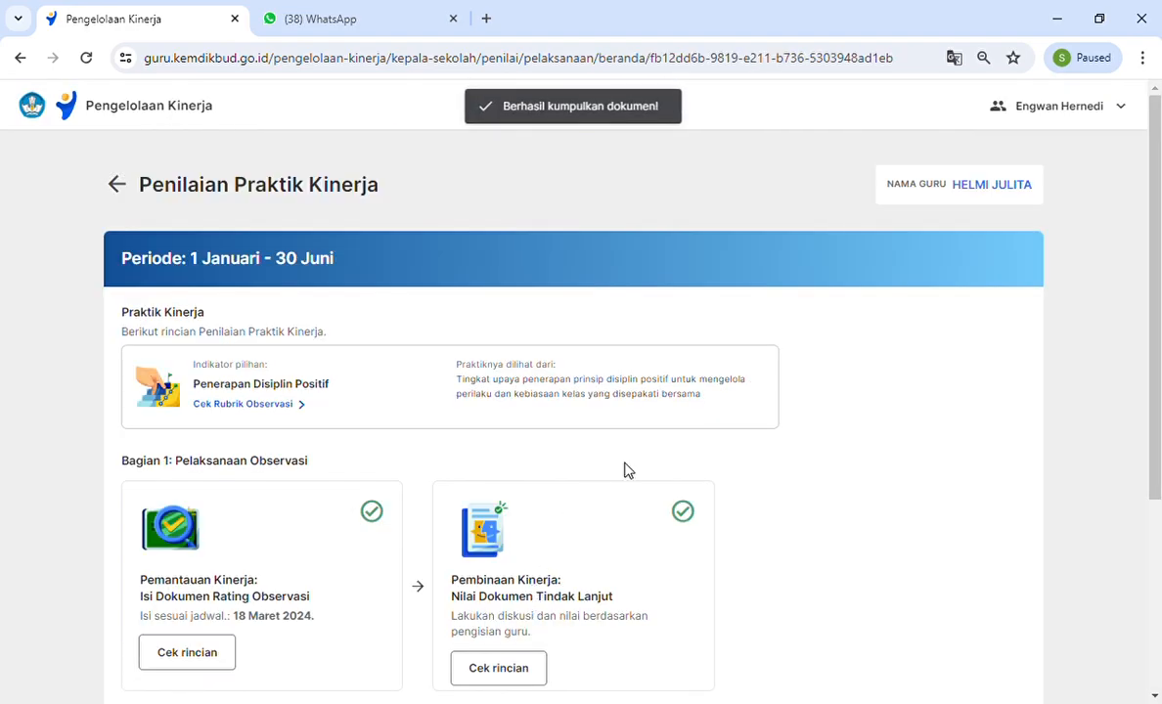
- Check the completion status of the Bagian 1 and Bagian 2 tasks under Penilaian Praktik Kinerja
scroll(652, 459, "down", 3)
scroll(652, 459, "up", 3)
scroll(645, 450, "down", 3)
scroll(625, 452, "up", 3)
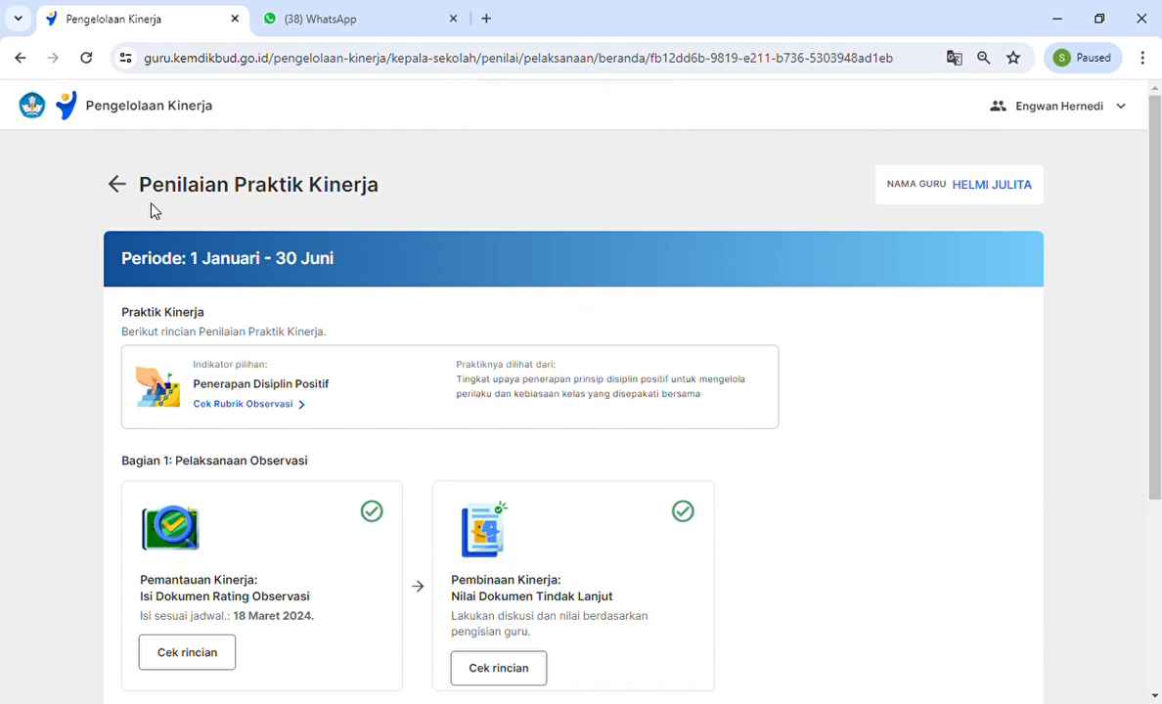
scroll(345, 313, "down", 3)
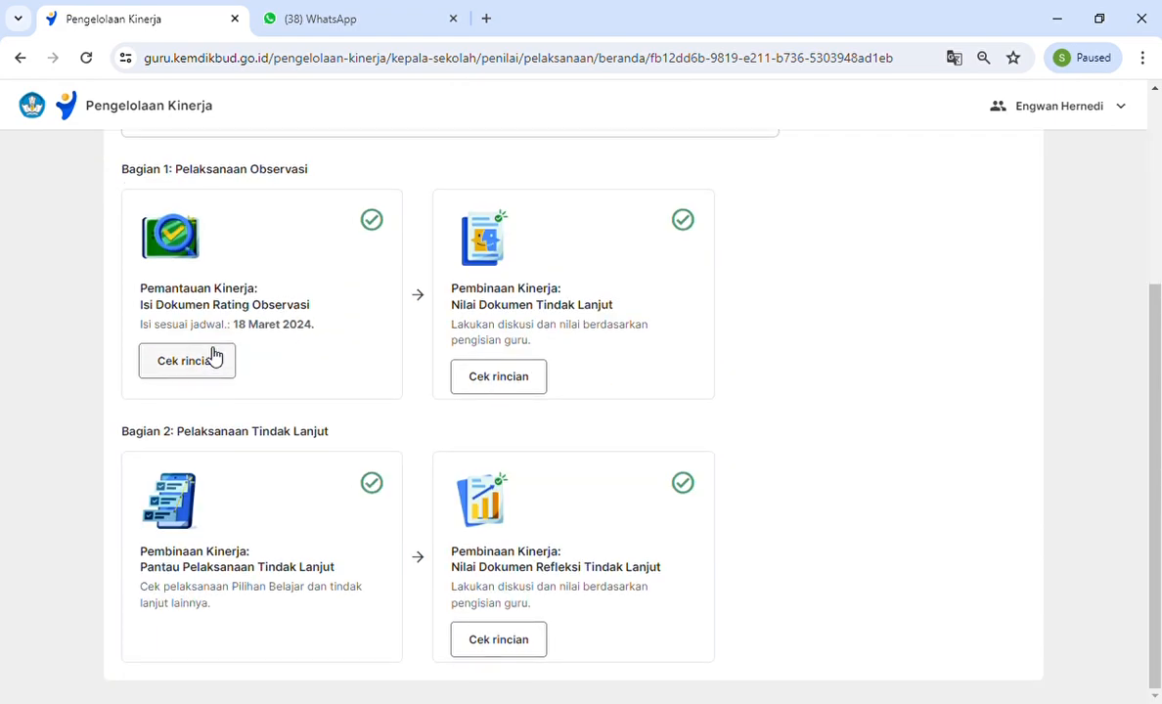